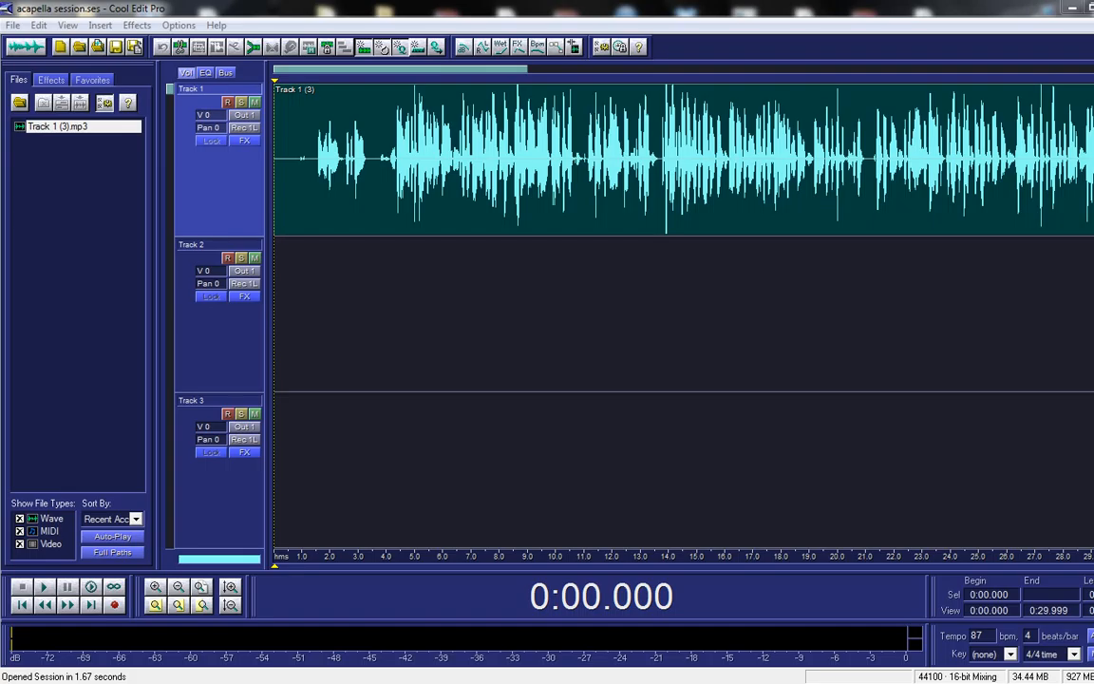
Step: Show the effect categories tree in the Organizer's Effects tab beside the acapella session
{"action": "left_click", "coordinate": [51, 80]}
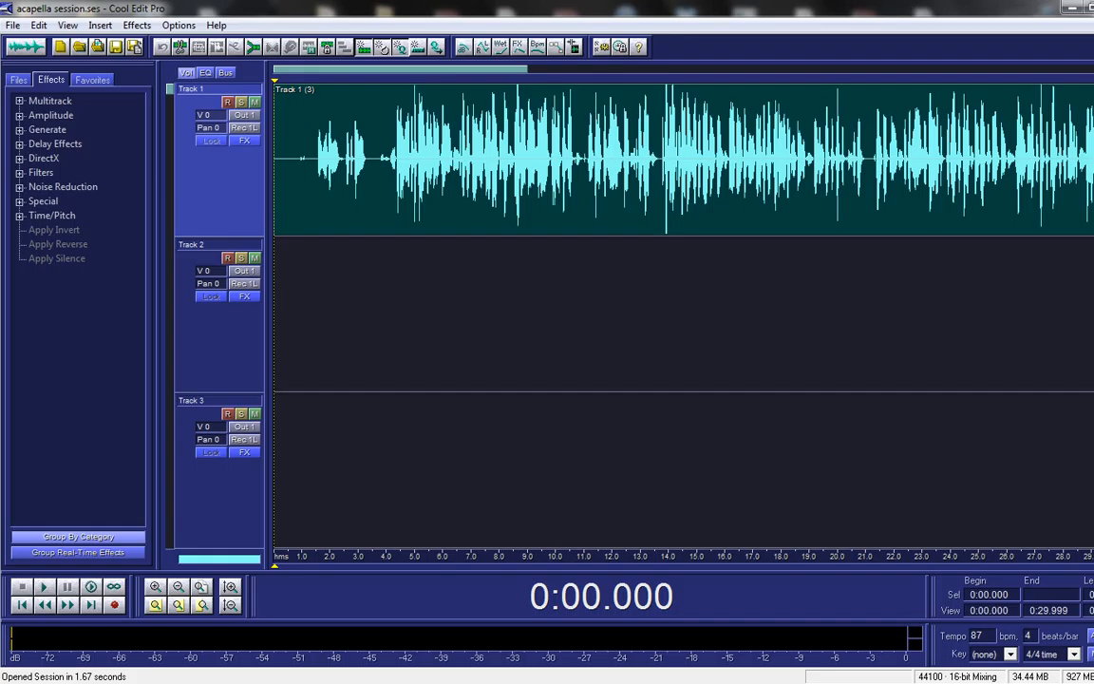
{"action": "left_click", "coordinate": [415, 162]}
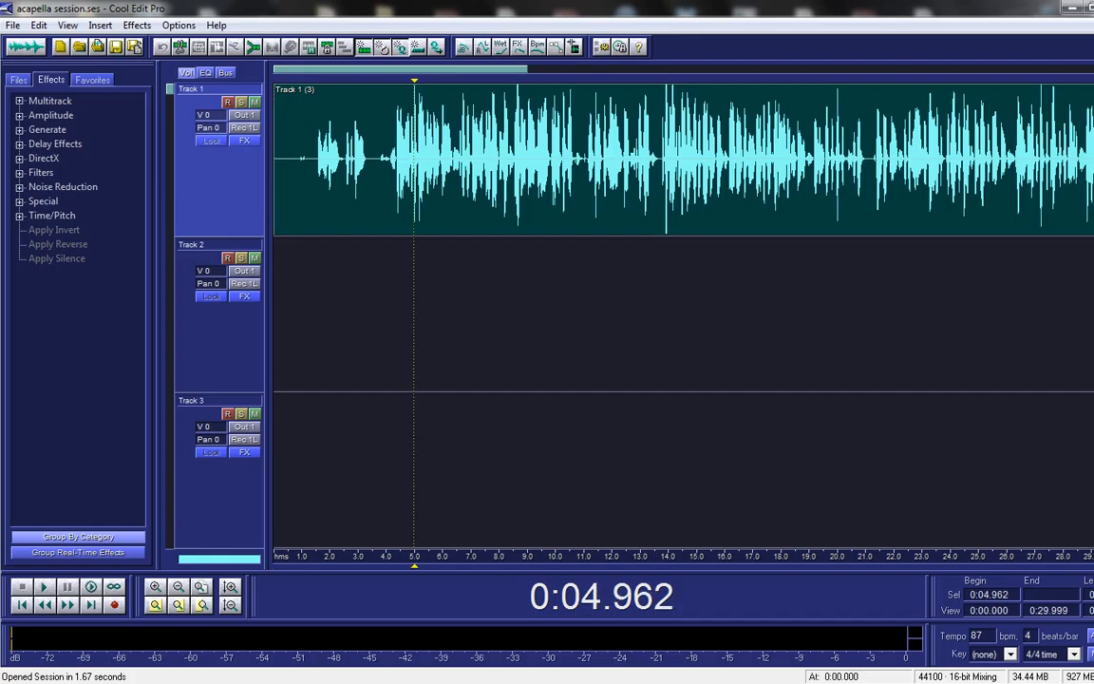
{"action": "double_click", "coordinate": [415, 162]}
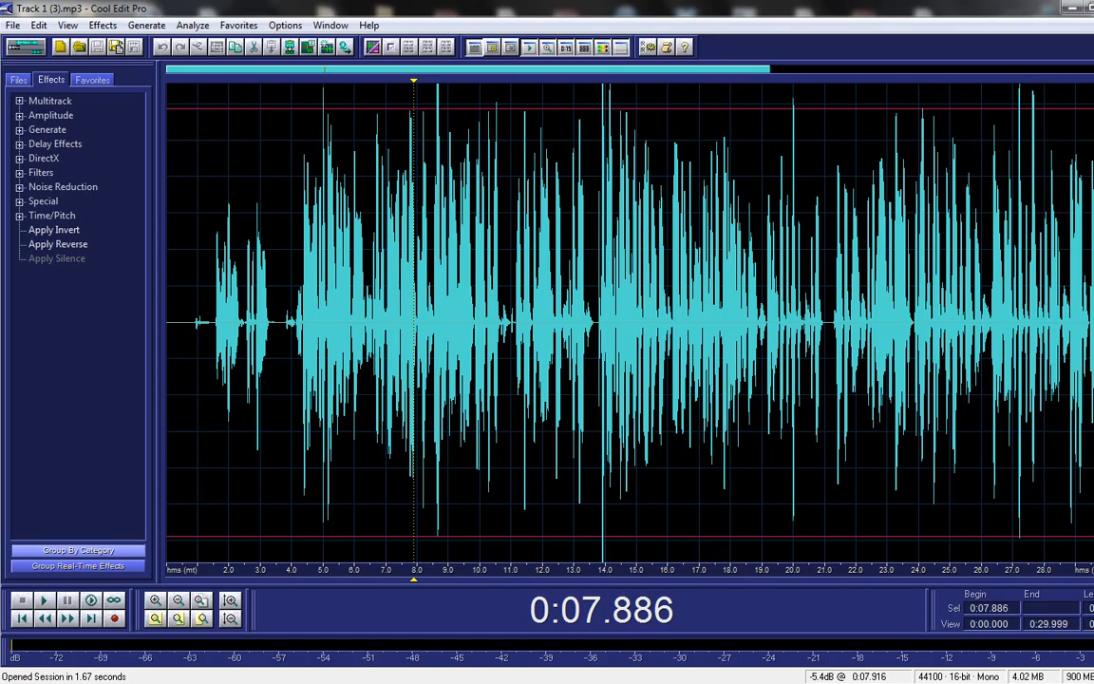
{"action": "key", "text": "ctrl+a"}
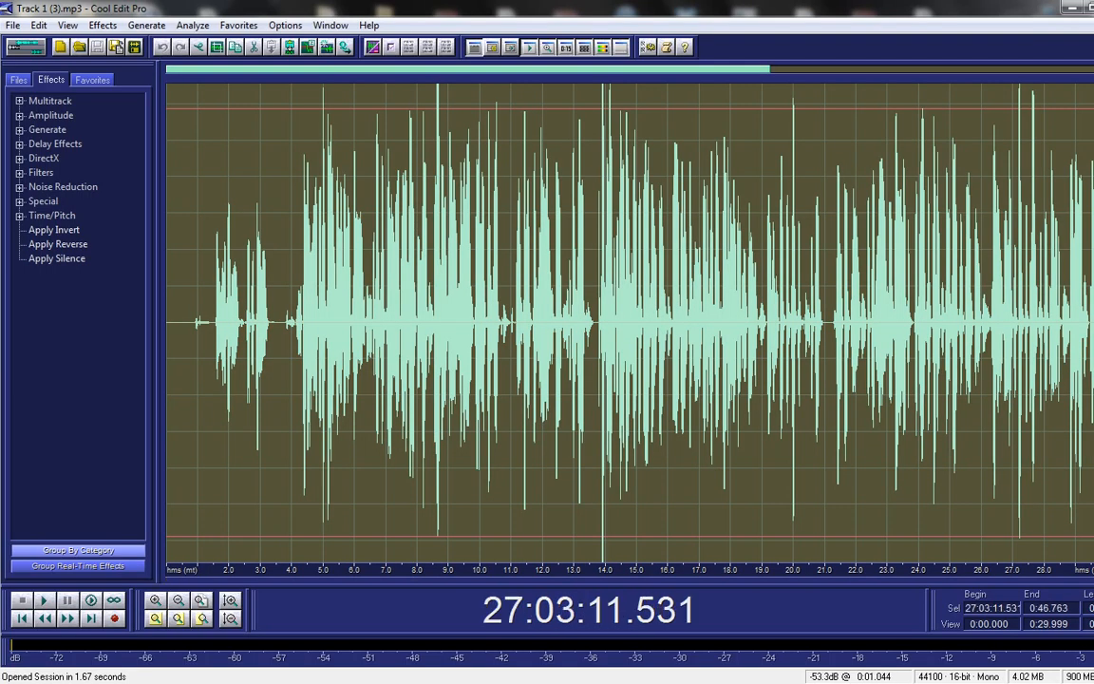
{"action": "left_click", "coordinate": [26, 46]}
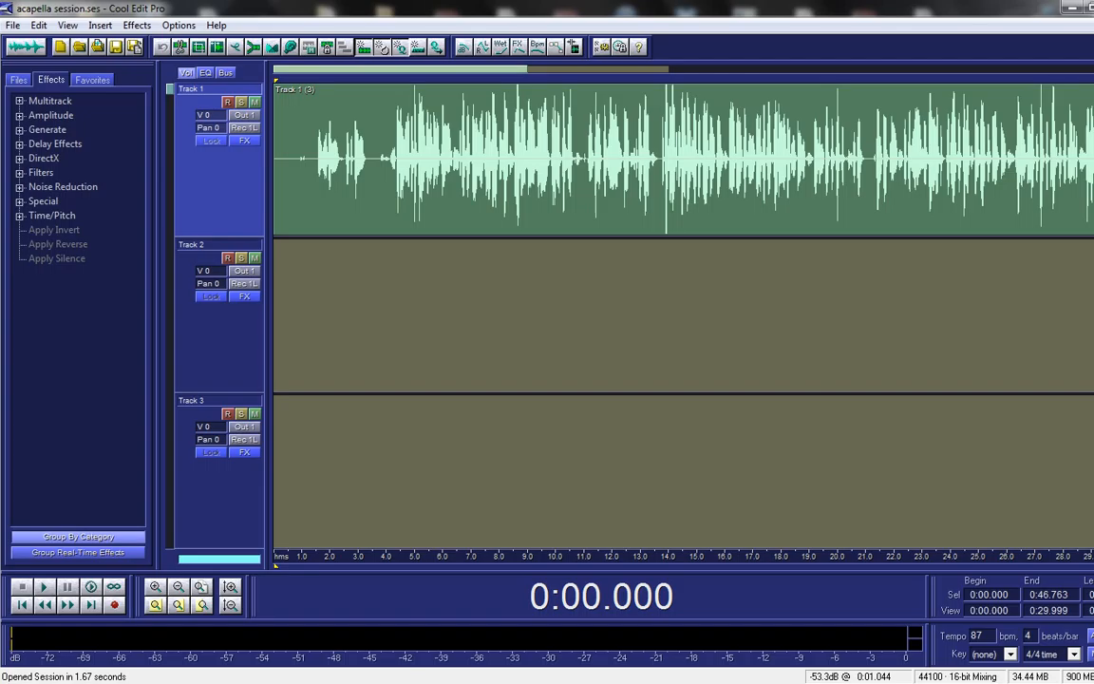
{"action": "left_click", "coordinate": [306, 157]}
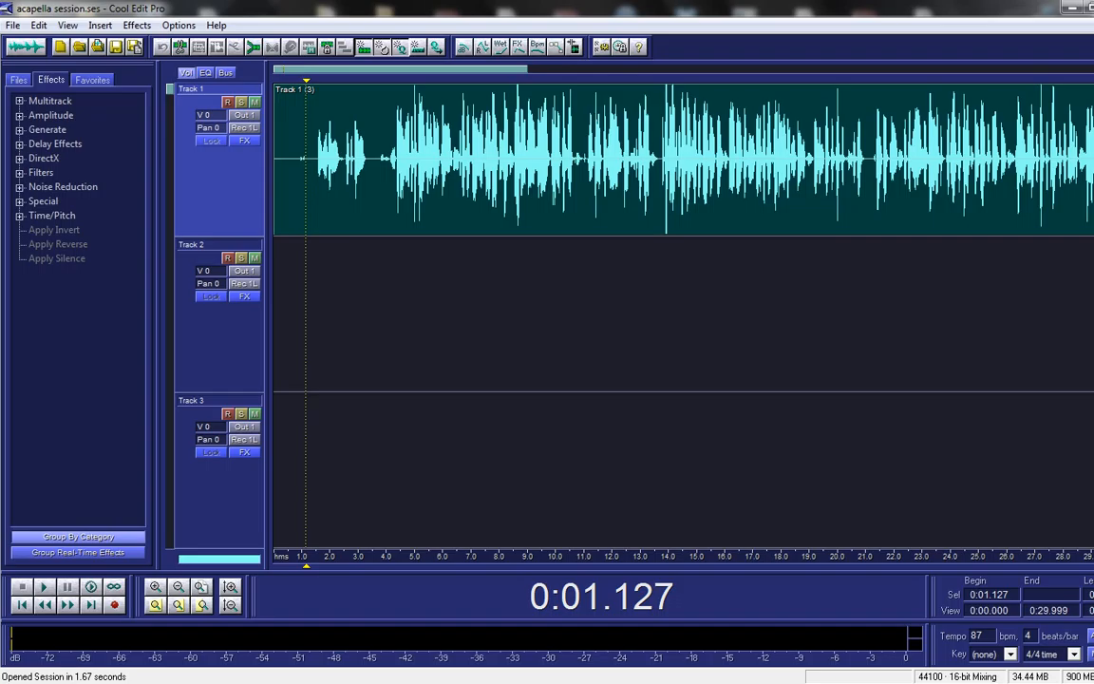
Step: Move the playhead to about 8 seconds and inspect the vocal waveform in Edit view
{"action": "left_click", "coordinate": [315, 159]}
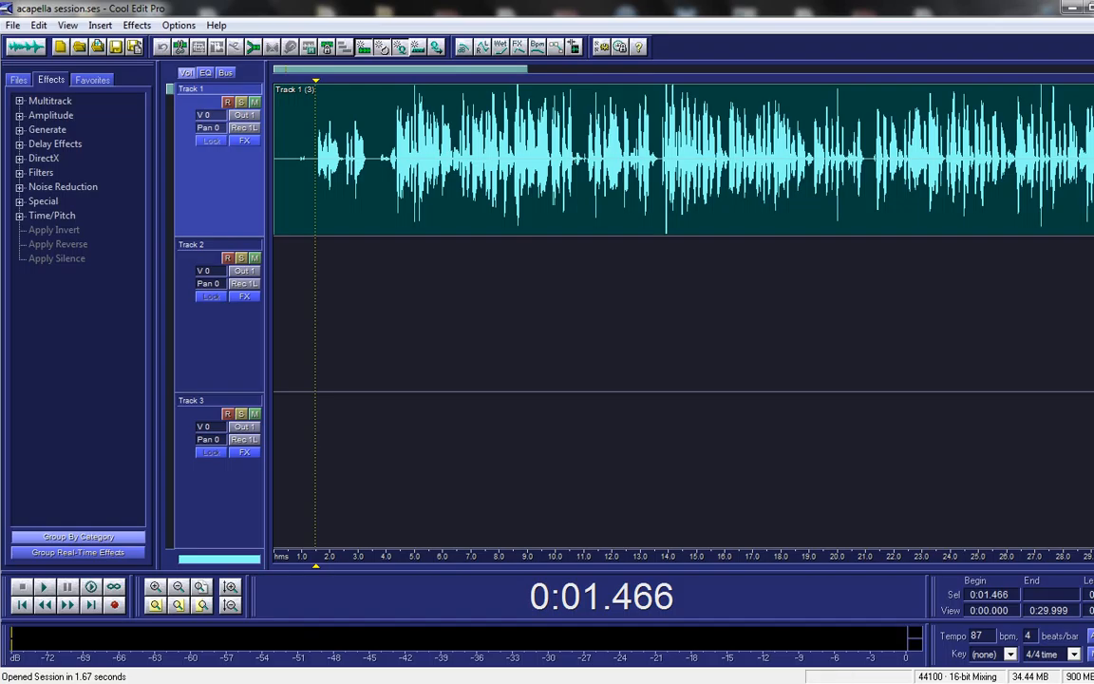
{"action": "left_click", "coordinate": [504, 160]}
{"action": "double_click", "coordinate": [490, 221]}
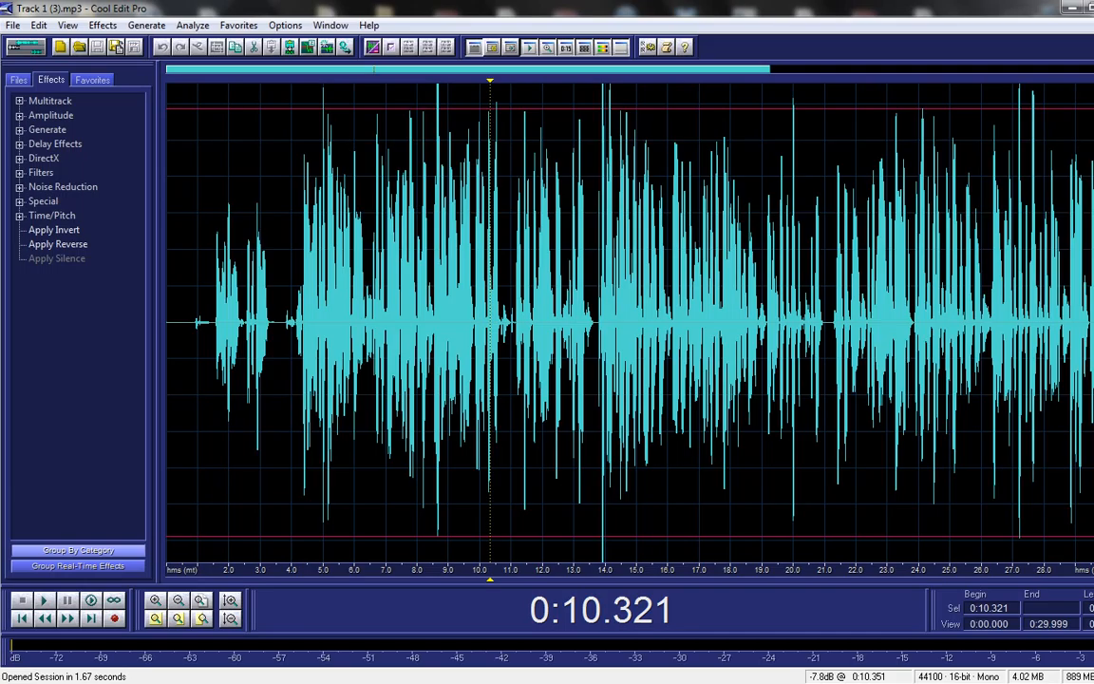
{"action": "double_click", "coordinate": [490, 222]}
{"action": "left_click", "coordinate": [369, 224]}
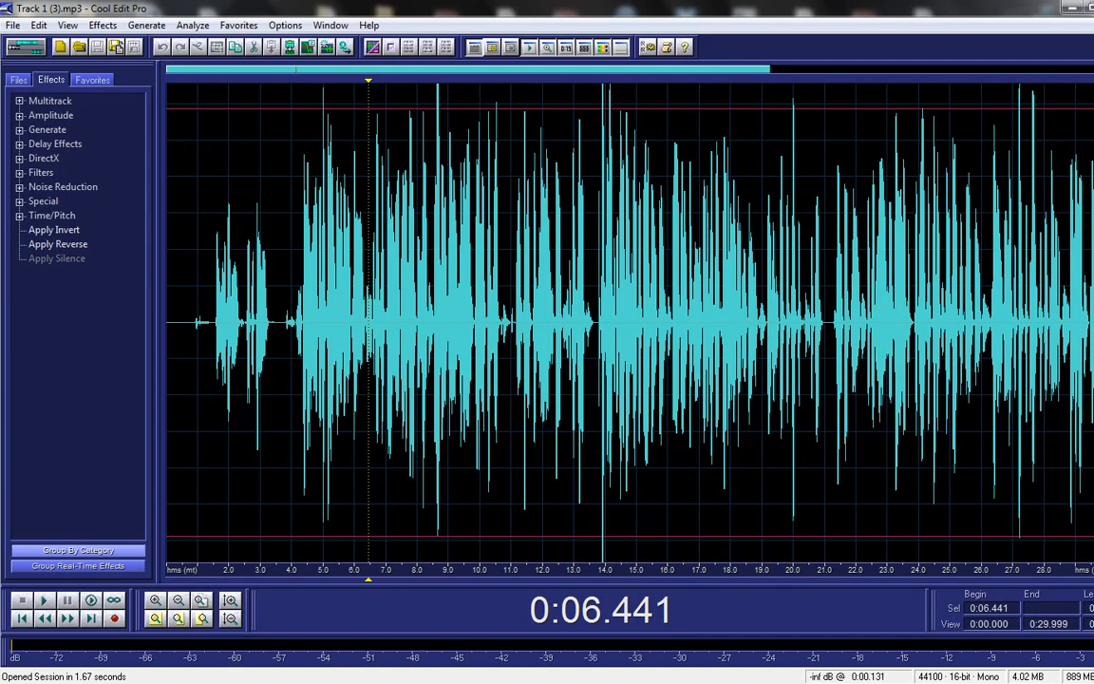
{"action": "left_click", "coordinate": [26, 46]}
Step: Play the vocal from about 2.2 seconds in Multitrack view, then stop playback
{"action": "left_click", "coordinate": [337, 171]}
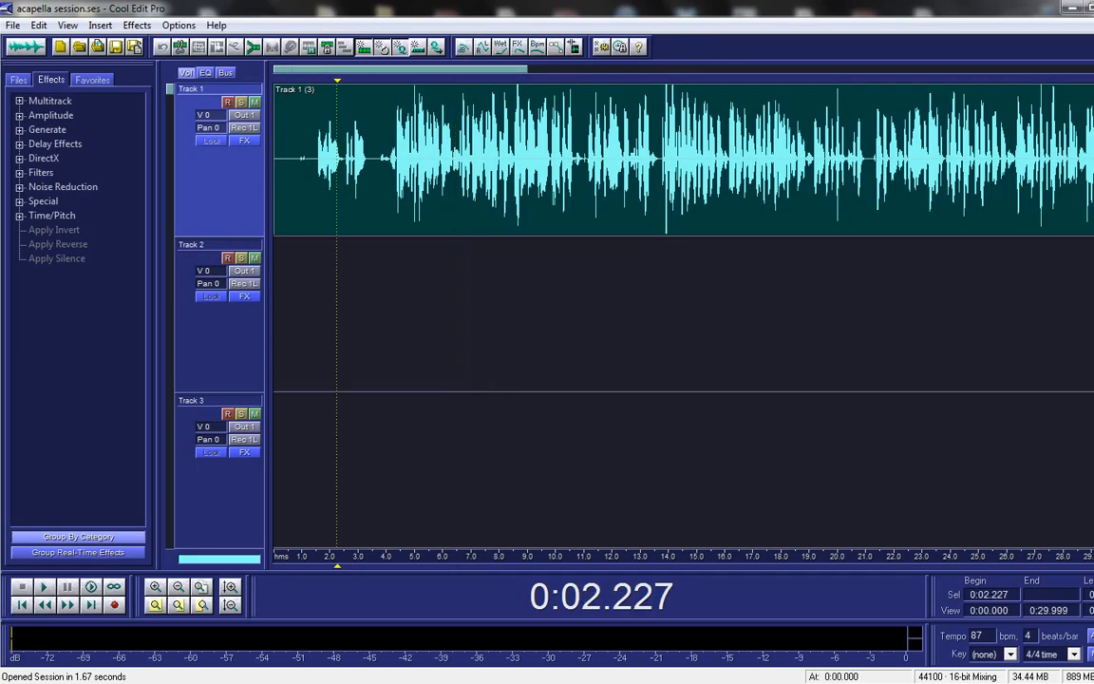
{"action": "key", "text": "space"}
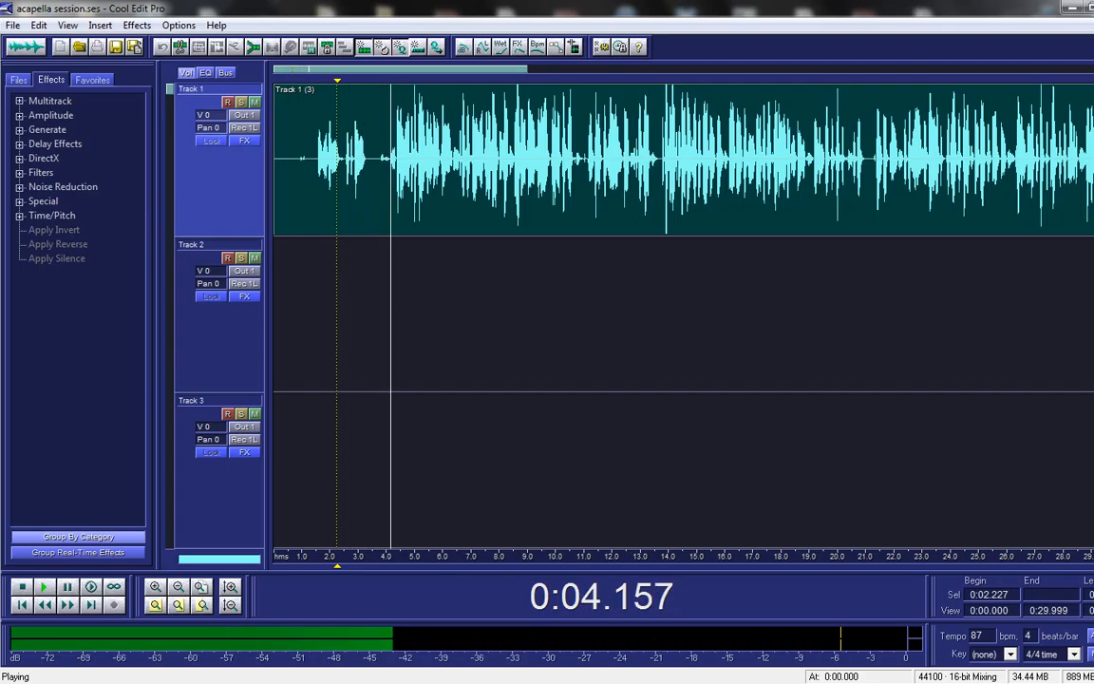
{"action": "key", "text": "space"}
Step: Inspect the vocal clip in Edit view around 10 and 24 seconds
{"action": "left_click", "coordinate": [560, 180]}
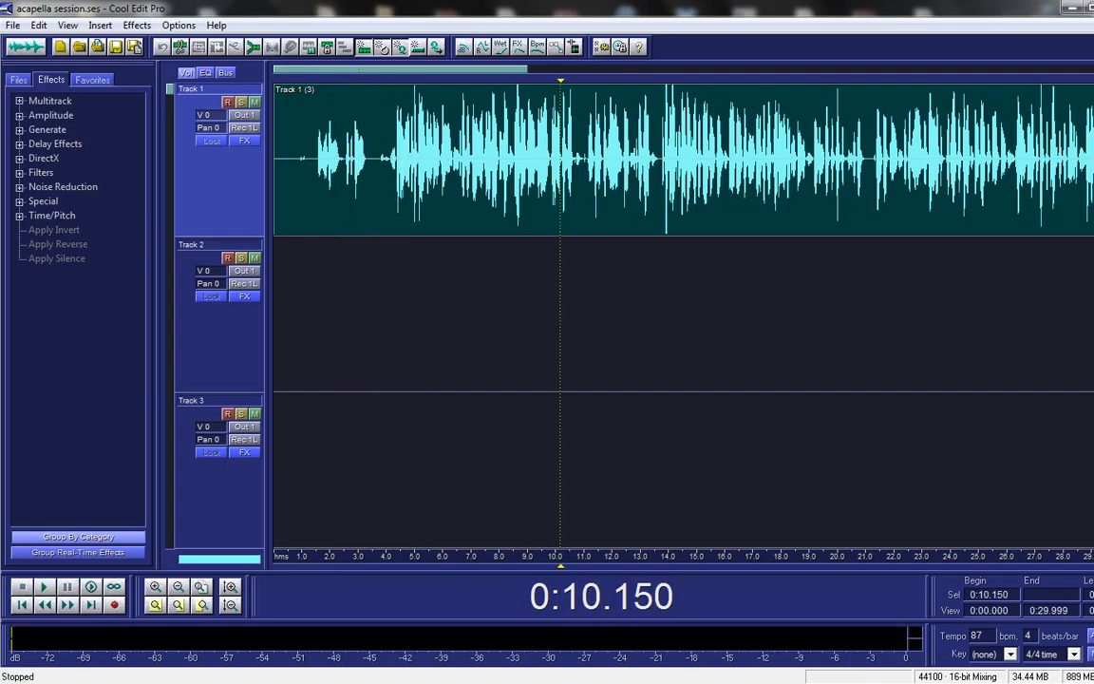
{"action": "double_click", "coordinate": [448, 171]}
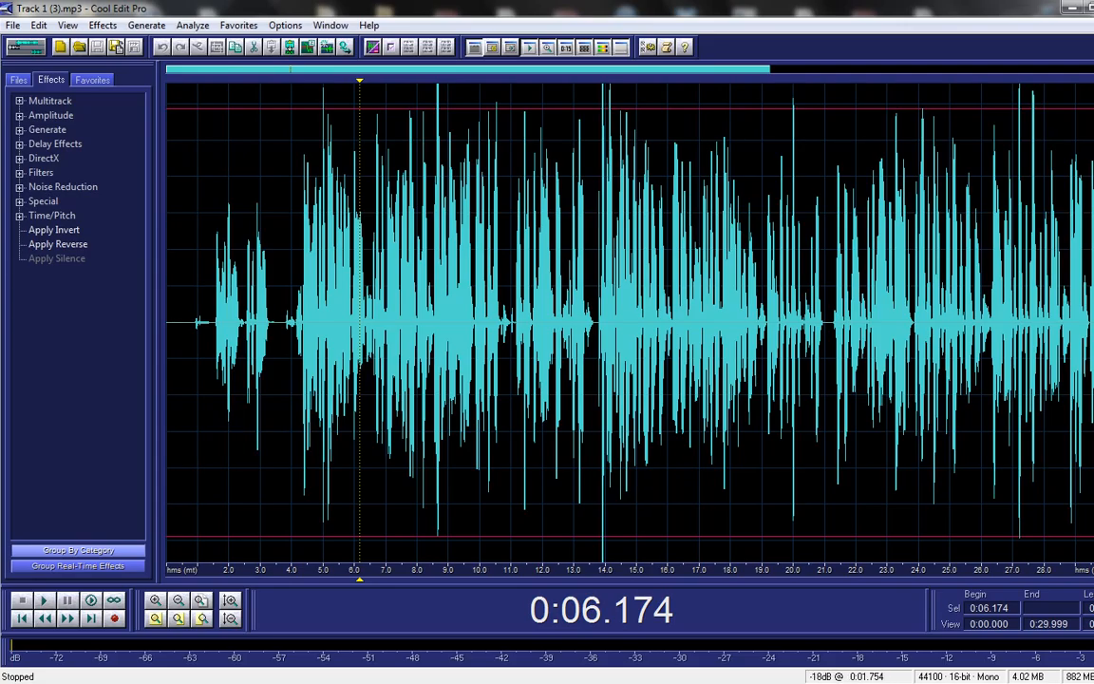
{"action": "left_click", "coordinate": [26, 46]}
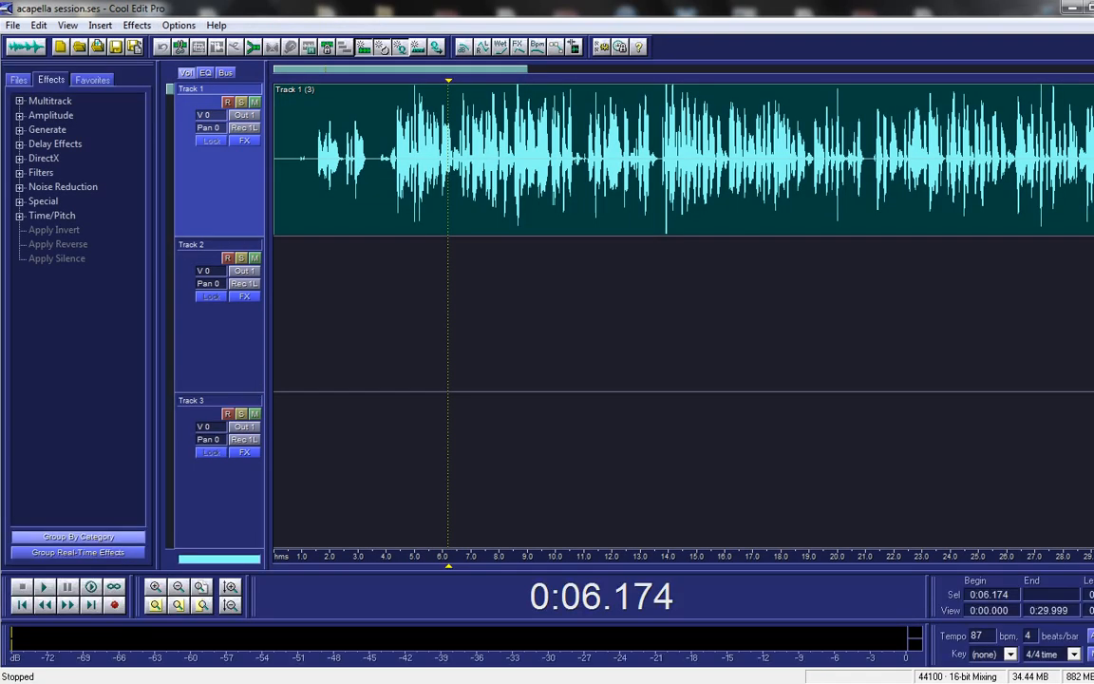
{"action": "double_click", "coordinate": [738, 228]}
{"action": "left_click", "coordinate": [917, 285]}
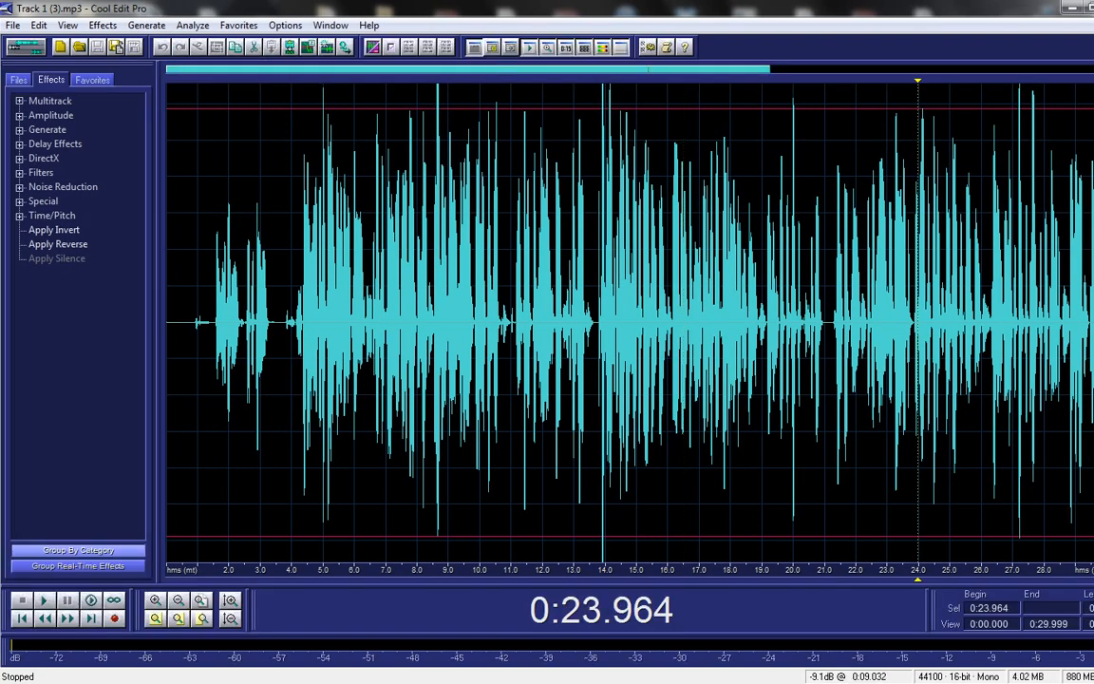
{"action": "left_click", "coordinate": [25, 46]}
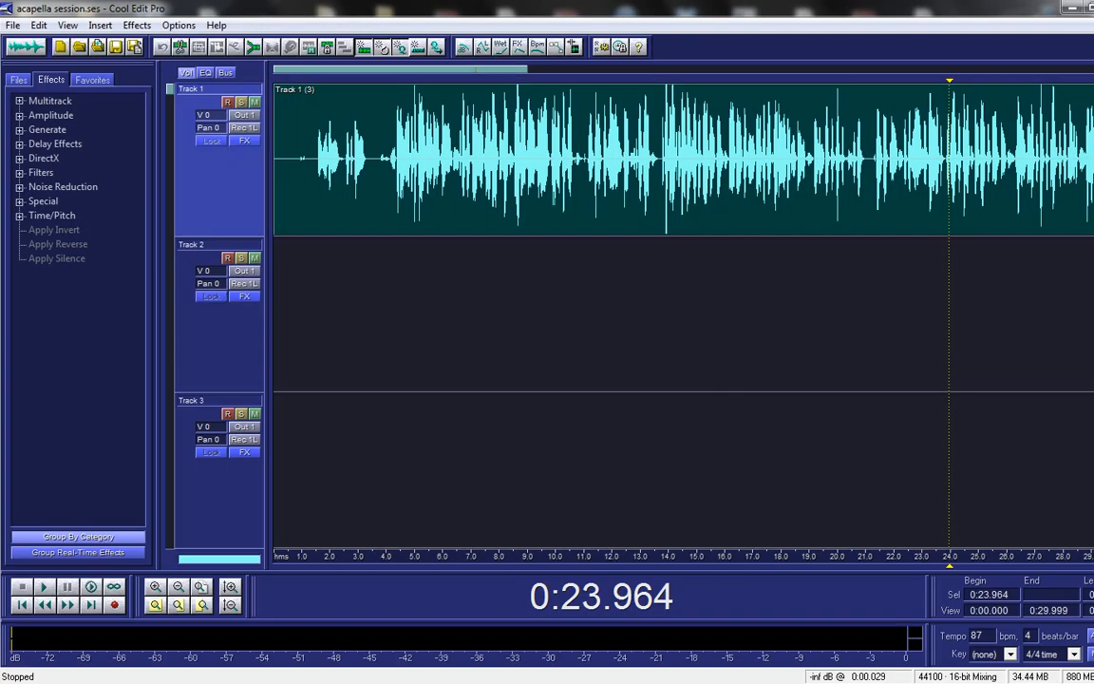
Step: Select the whole vocal waveform, then set the Multitrack playhead at 4.4 seconds
{"action": "left_click", "coordinate": [294, 180]}
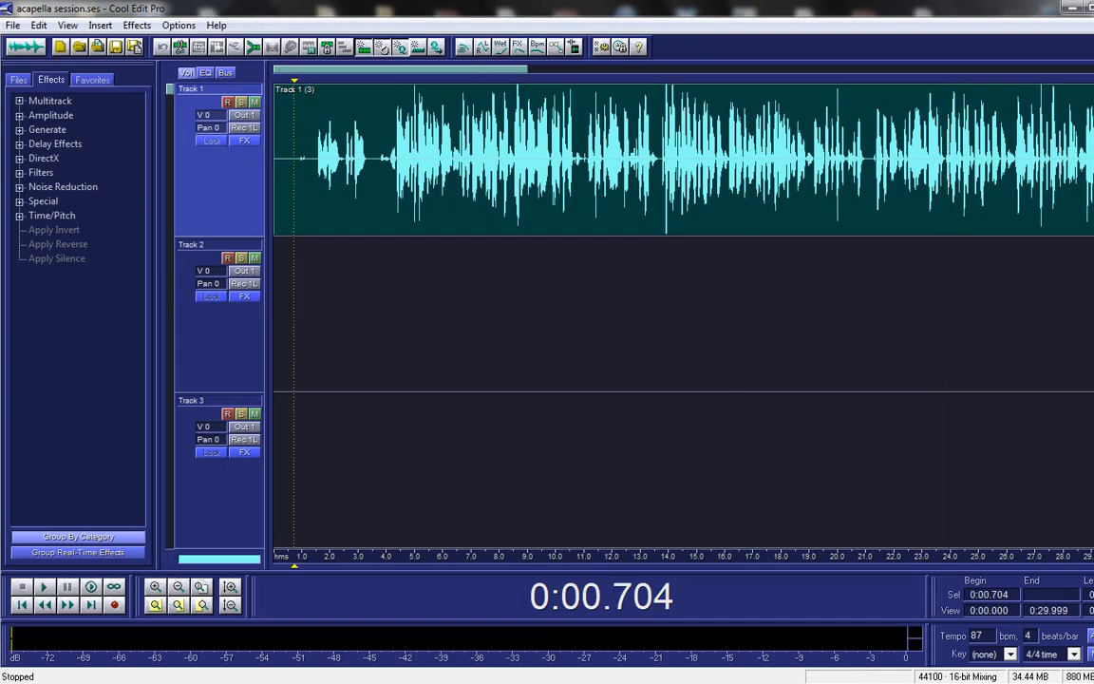
{"action": "double_click", "coordinate": [478, 123]}
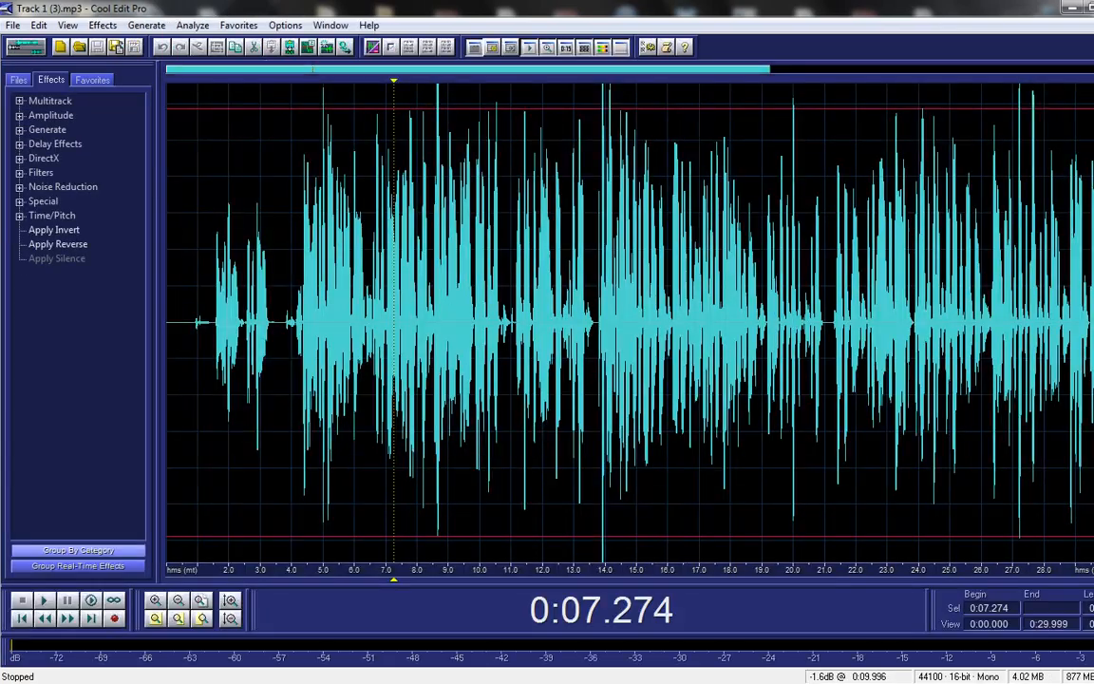
{"action": "double_click", "coordinate": [333, 168]}
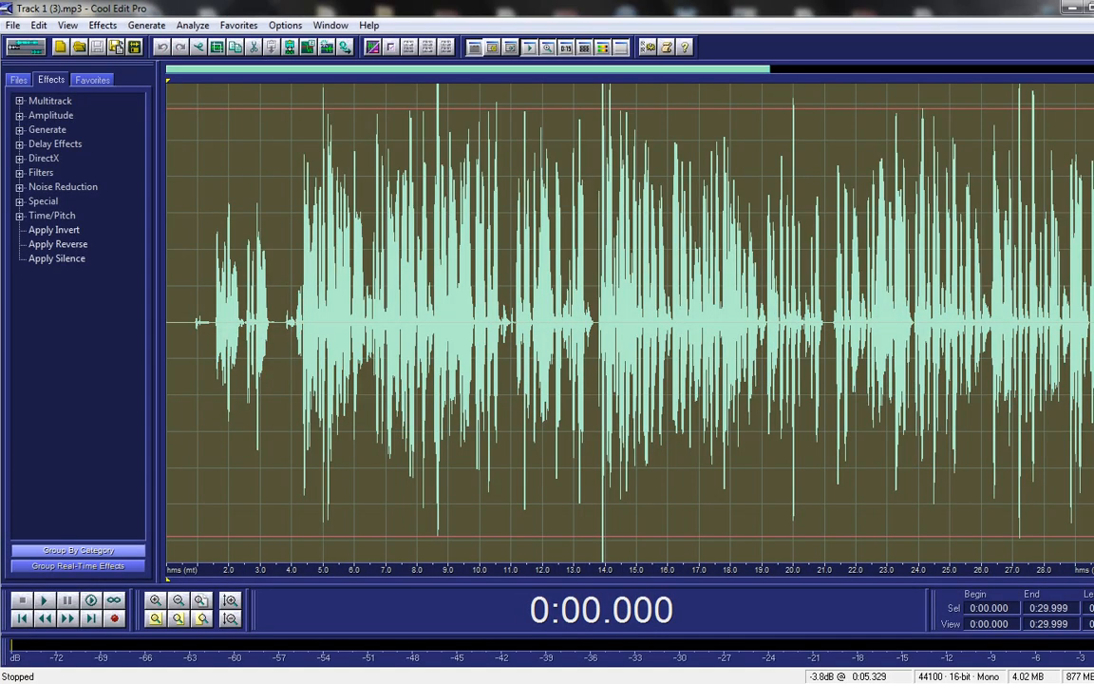
{"action": "left_click", "coordinate": [26, 46]}
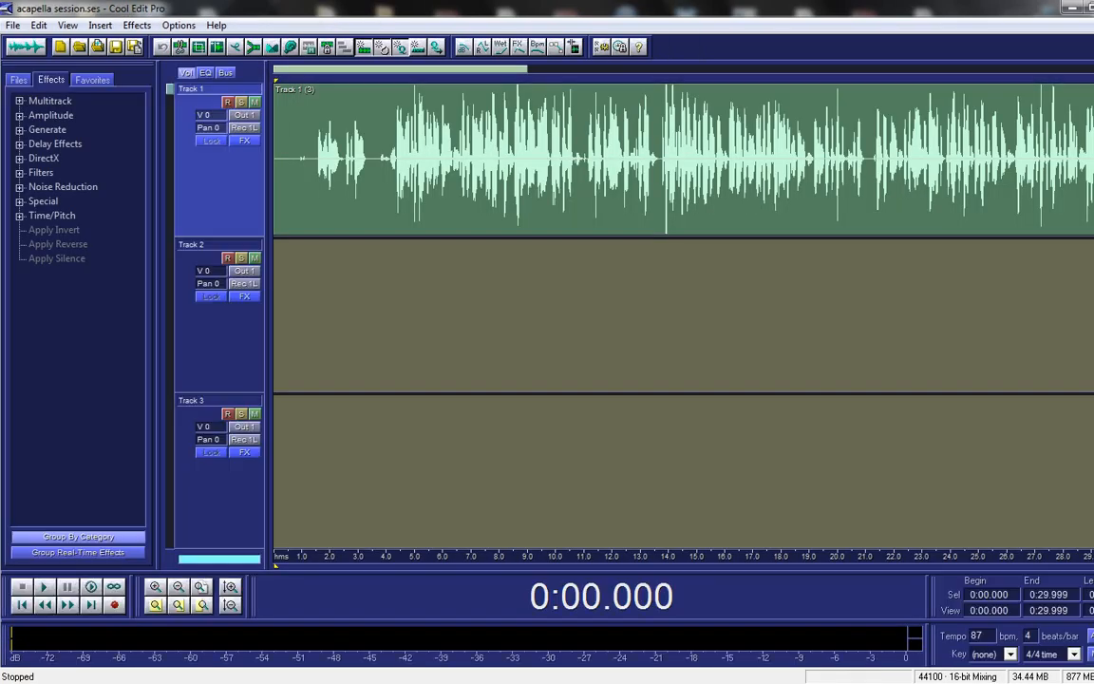
{"action": "left_click", "coordinate": [397, 171]}
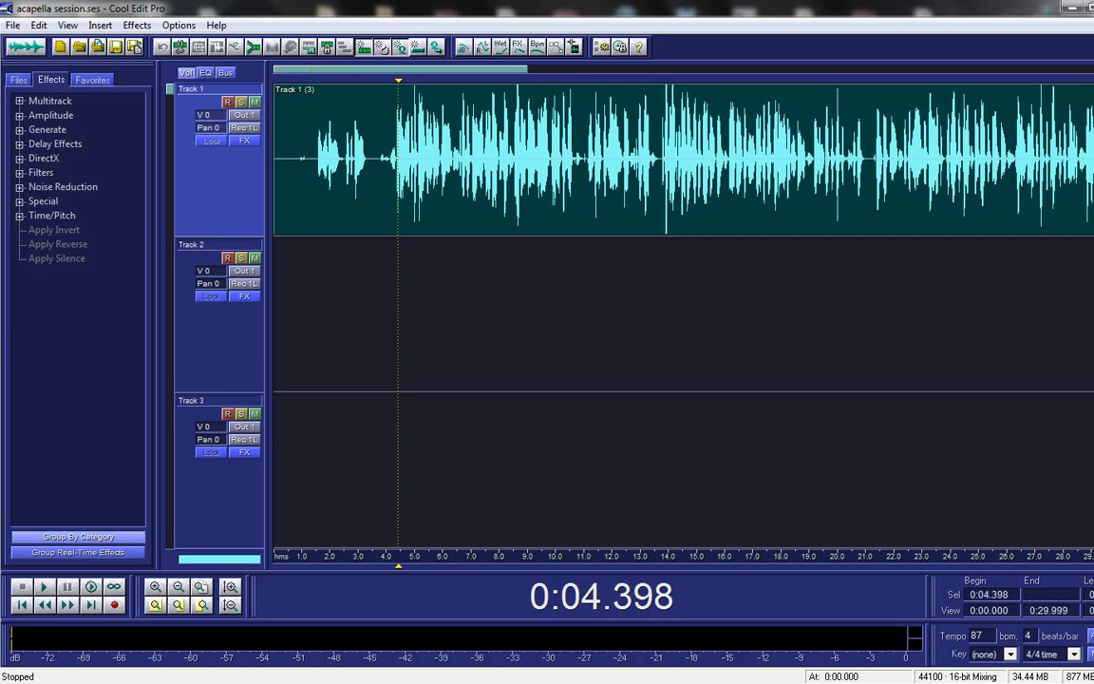
Step: Cancel File > New Session and park the playhead near the vocal clip's start
{"action": "left_click", "coordinate": [14, 25]}
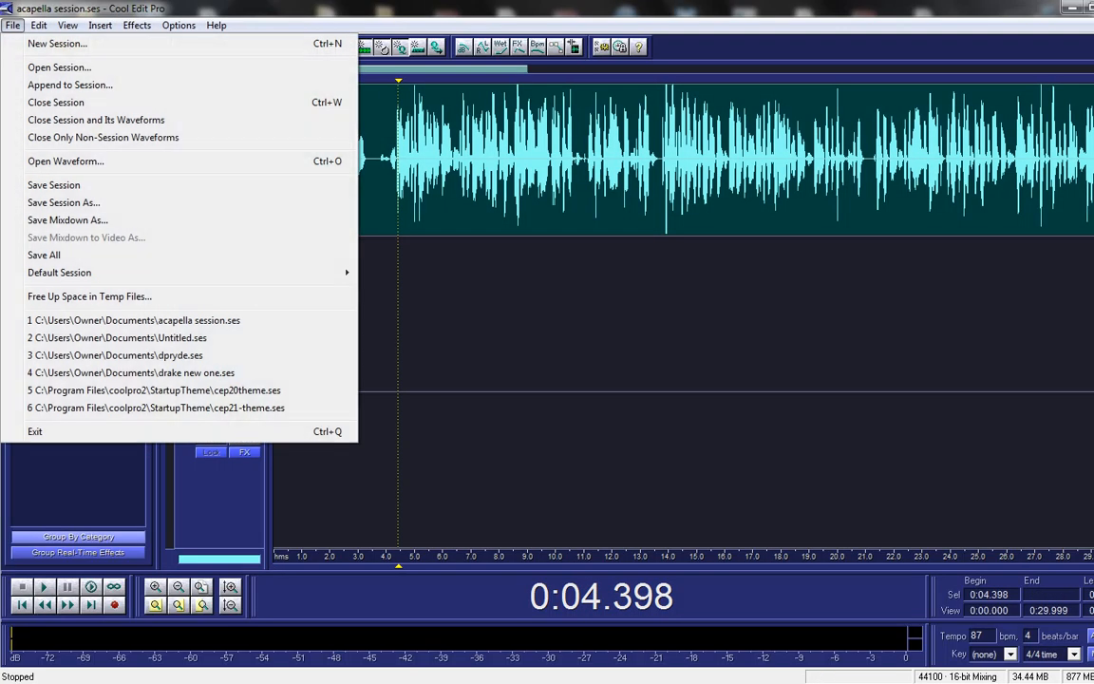
{"action": "mouse_move", "coordinate": [38, 27]}
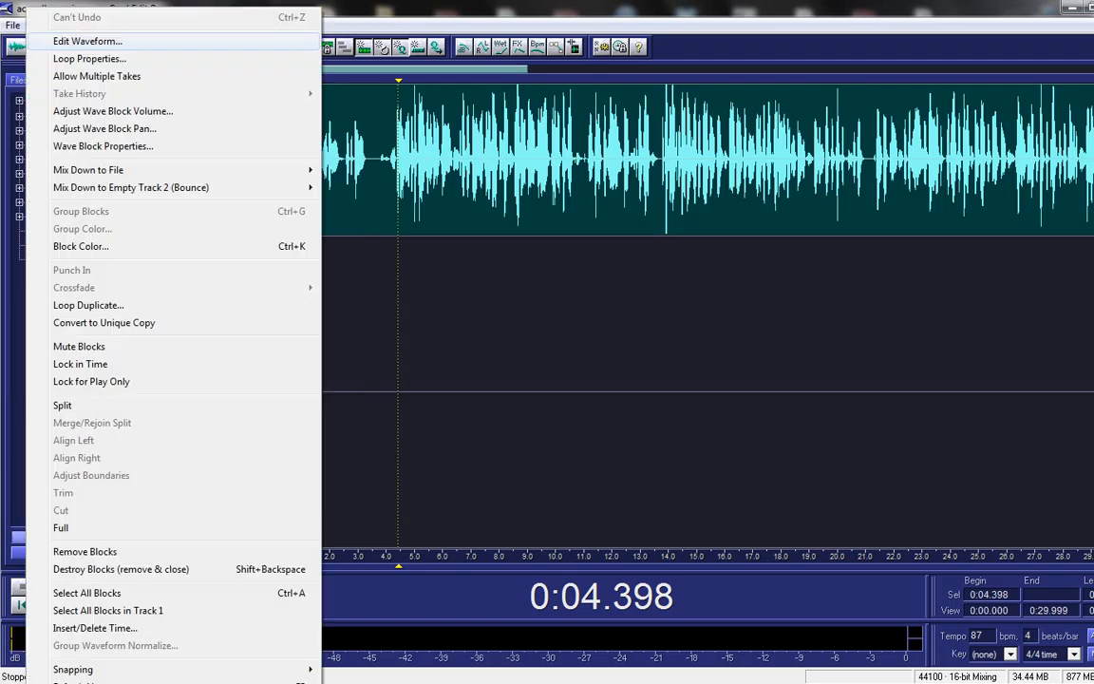
{"action": "left_click", "coordinate": [57, 43]}
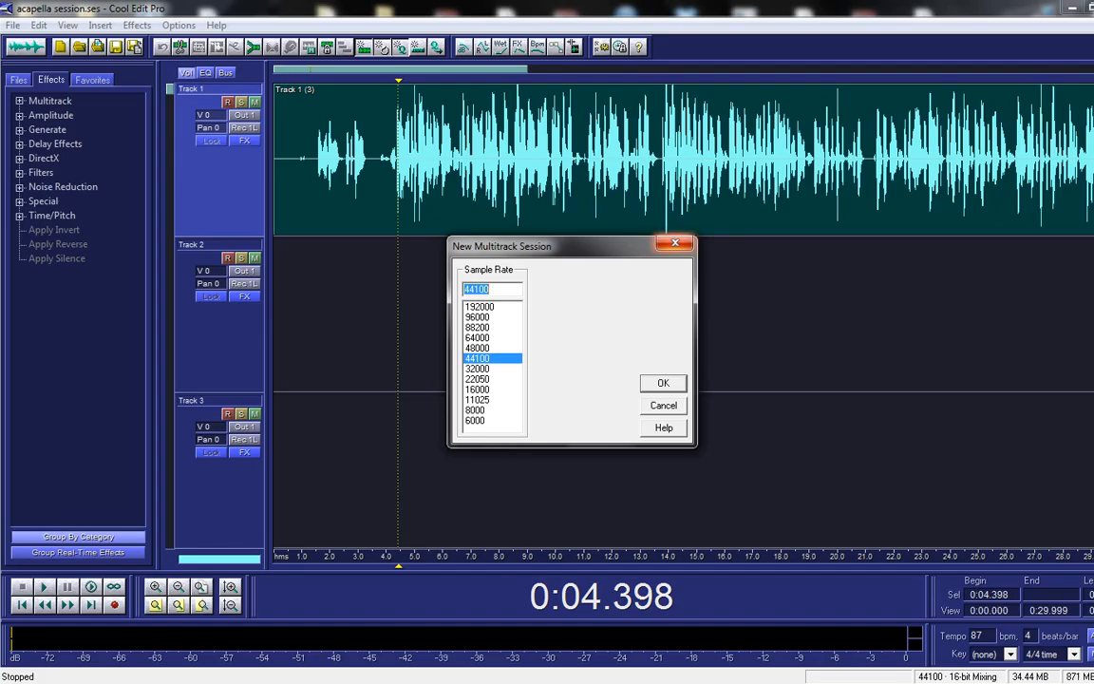
{"action": "left_click", "coordinate": [675, 243]}
{"action": "left_click", "coordinate": [280, 176]}
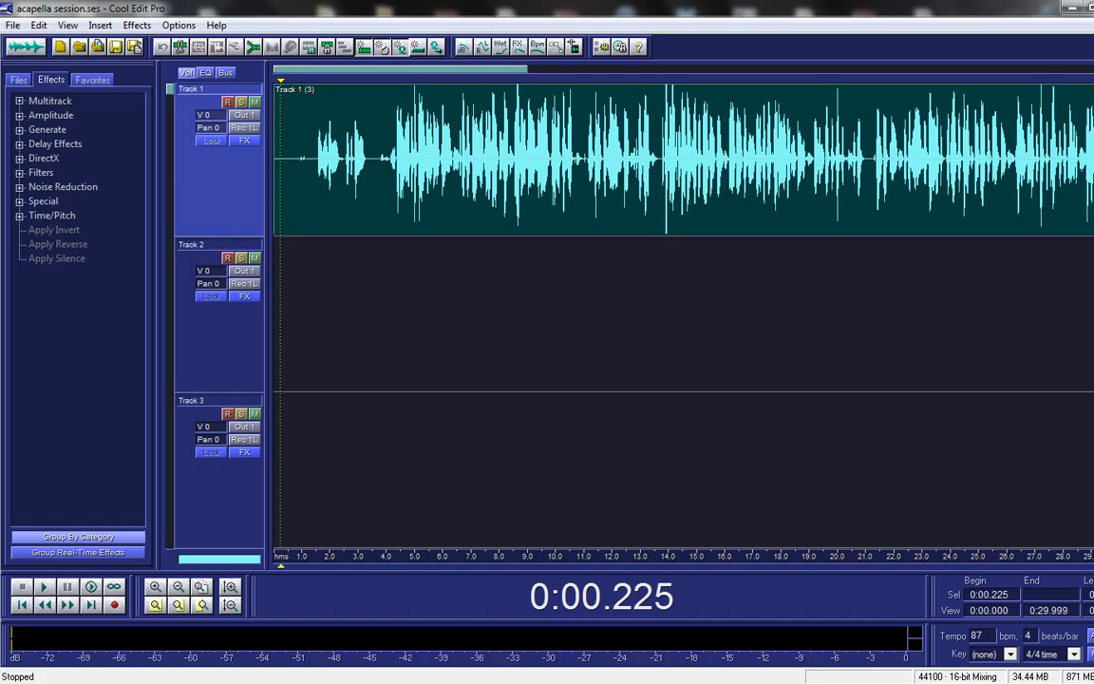
Step: Amplify the entire vocal clip with the 0 dB Center Wave preset
{"action": "double_click", "coordinate": [380, 167]}
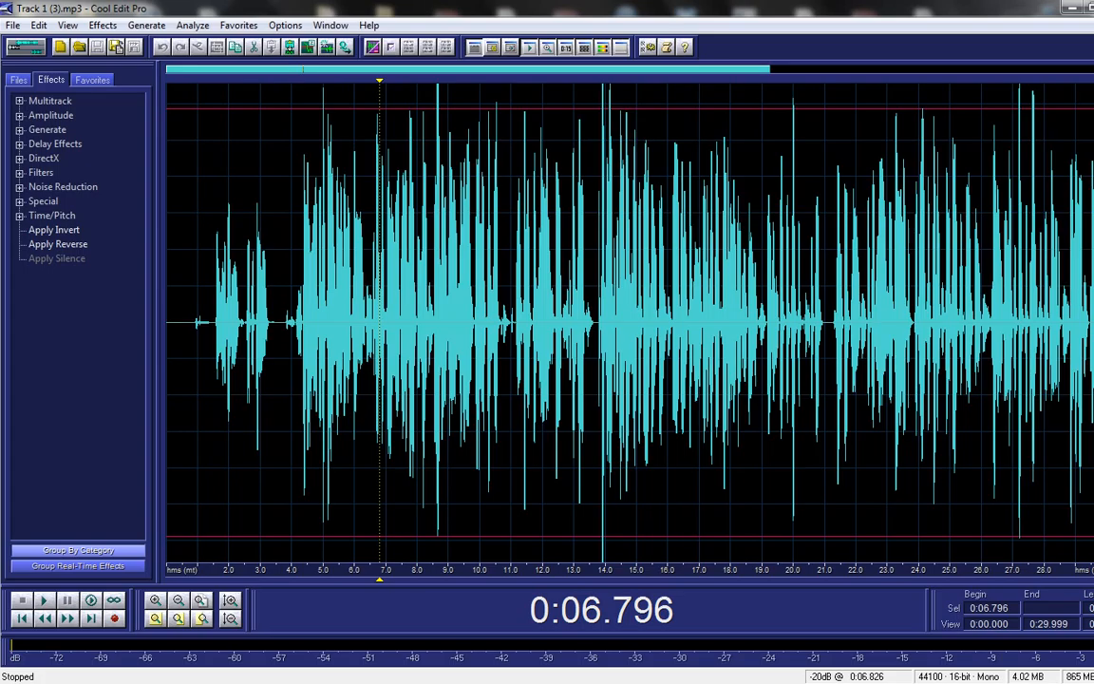
{"action": "key", "text": "ctrl+a"}
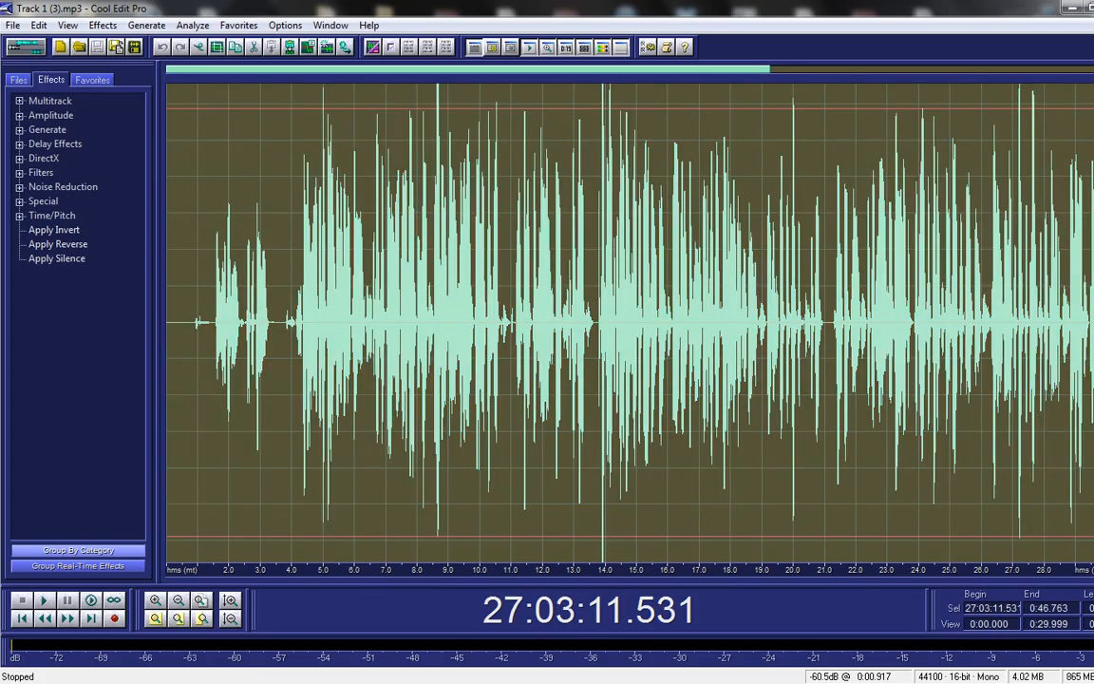
{"action": "left_click", "coordinate": [19, 116]}
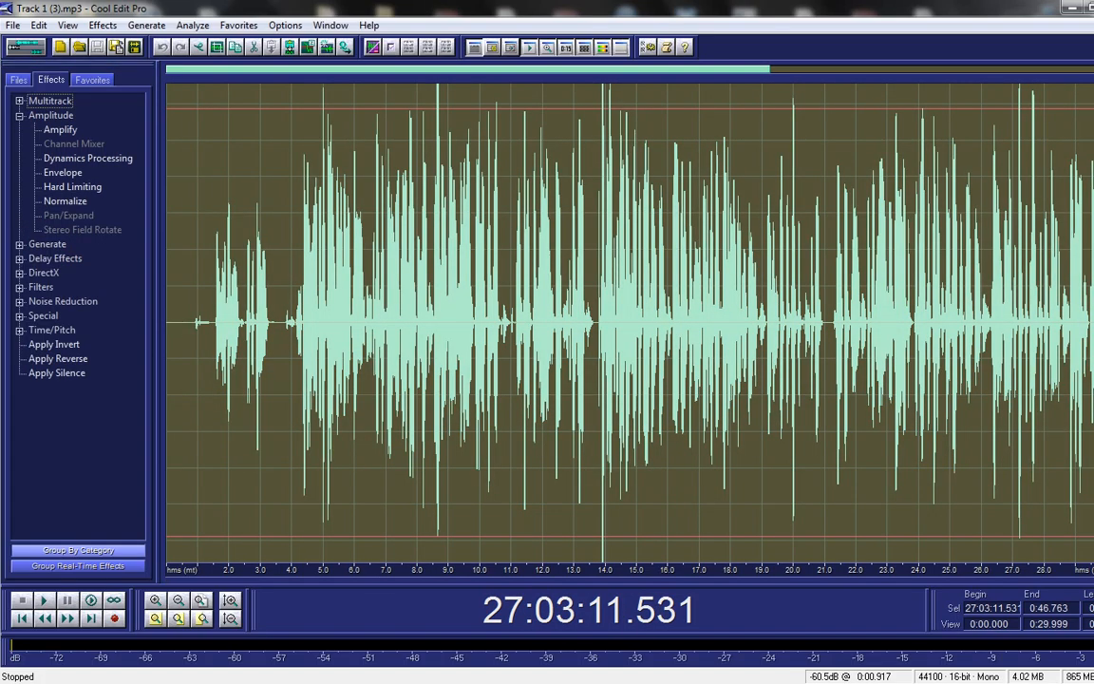
{"action": "double_click", "coordinate": [60, 130]}
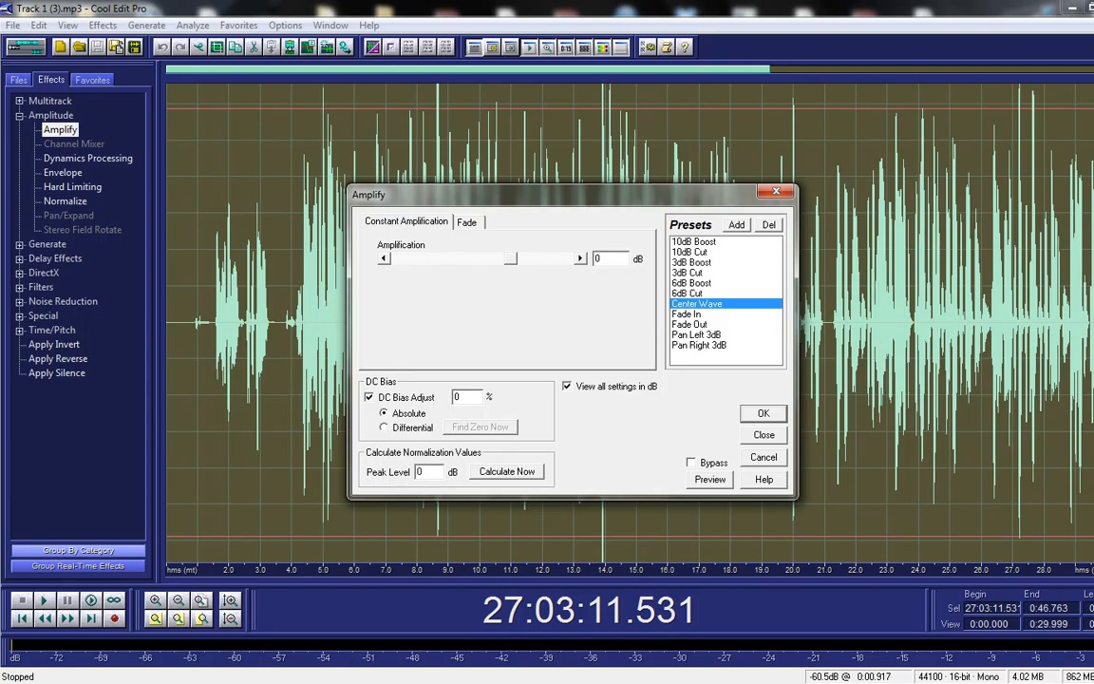
{"action": "key", "text": "Return"}
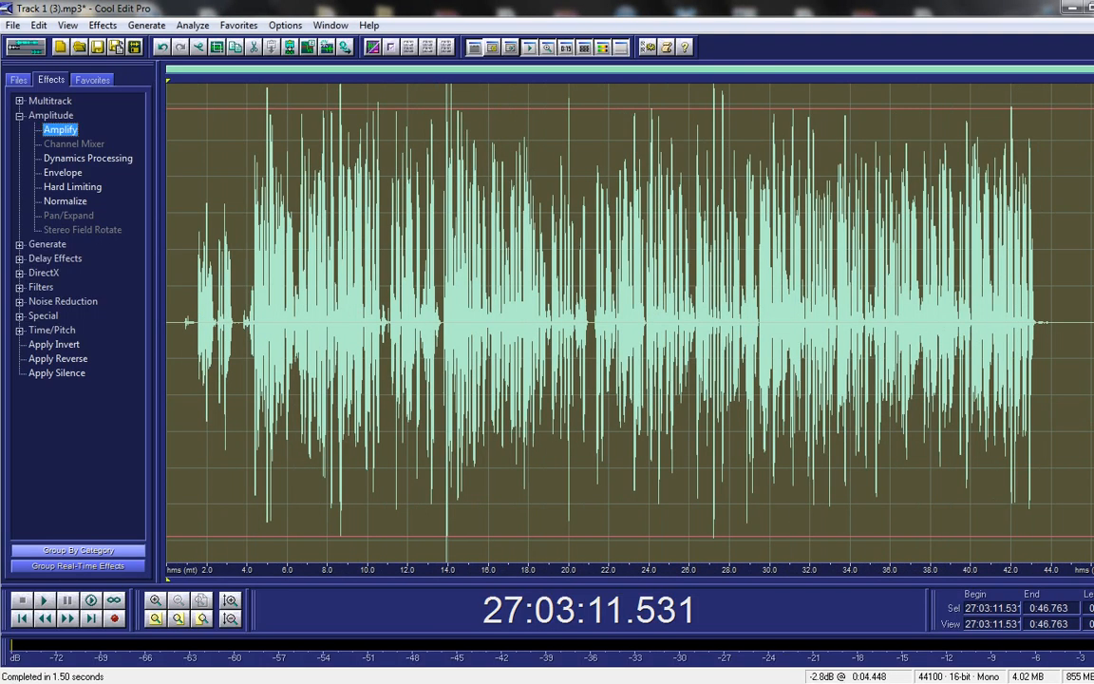
Step: Dismiss the reopened Amplify settings and open the Click/Pop Eliminator under Noise Reduction
{"action": "double_click", "coordinate": [19, 258]}
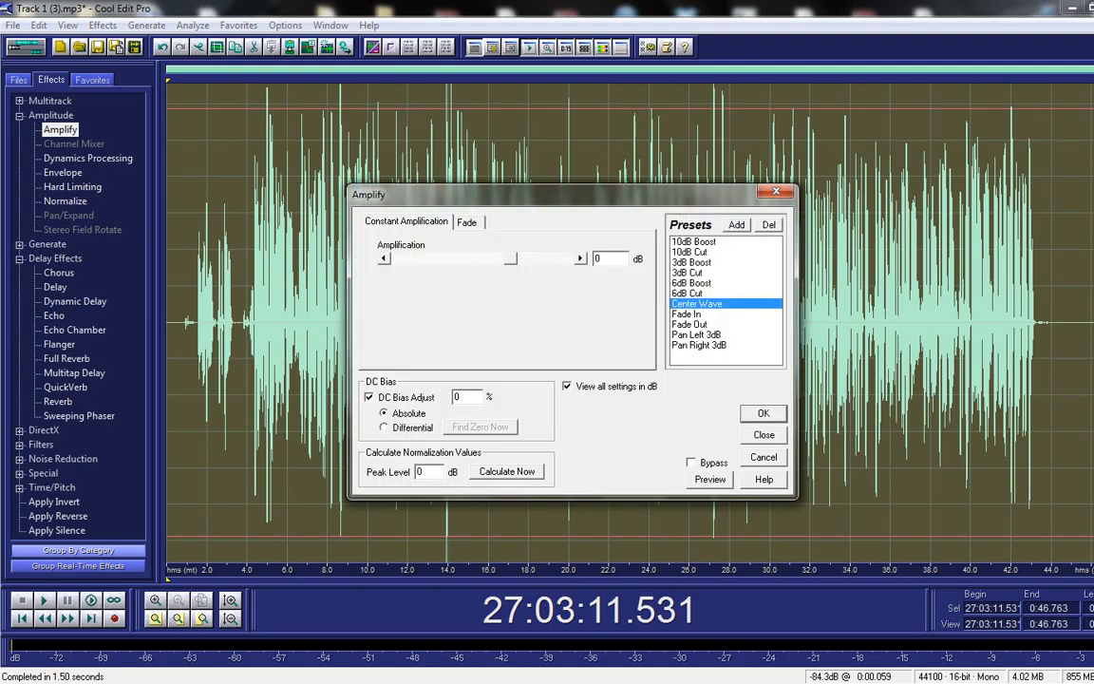
{"action": "left_click", "coordinate": [776, 192]}
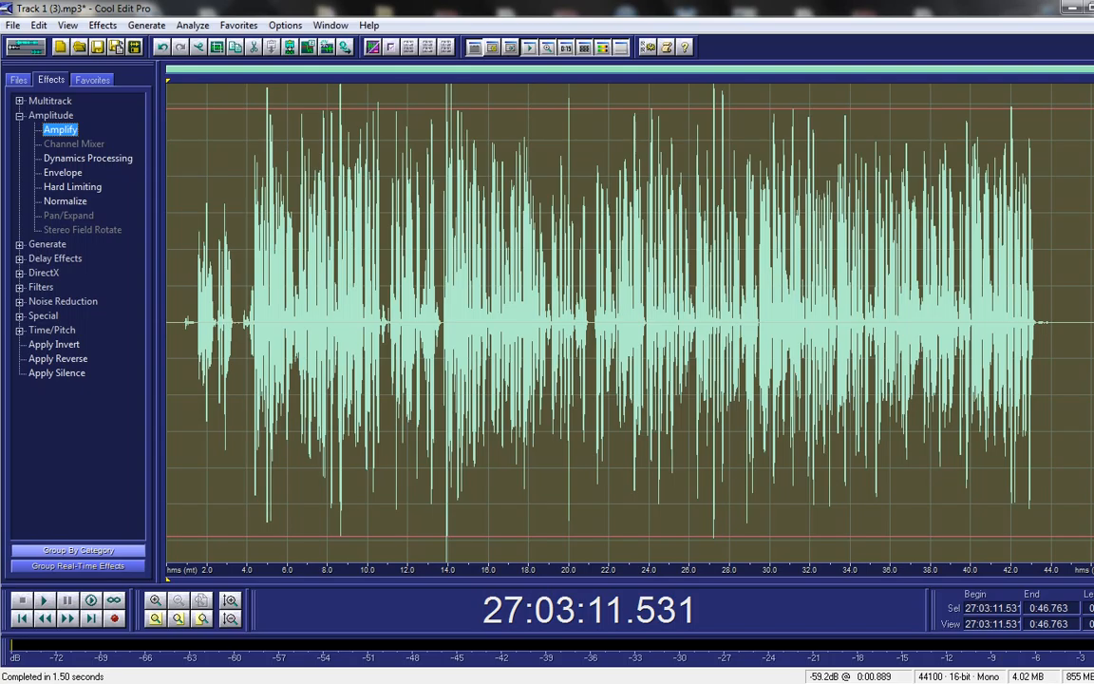
{"action": "left_click", "coordinate": [19, 302]}
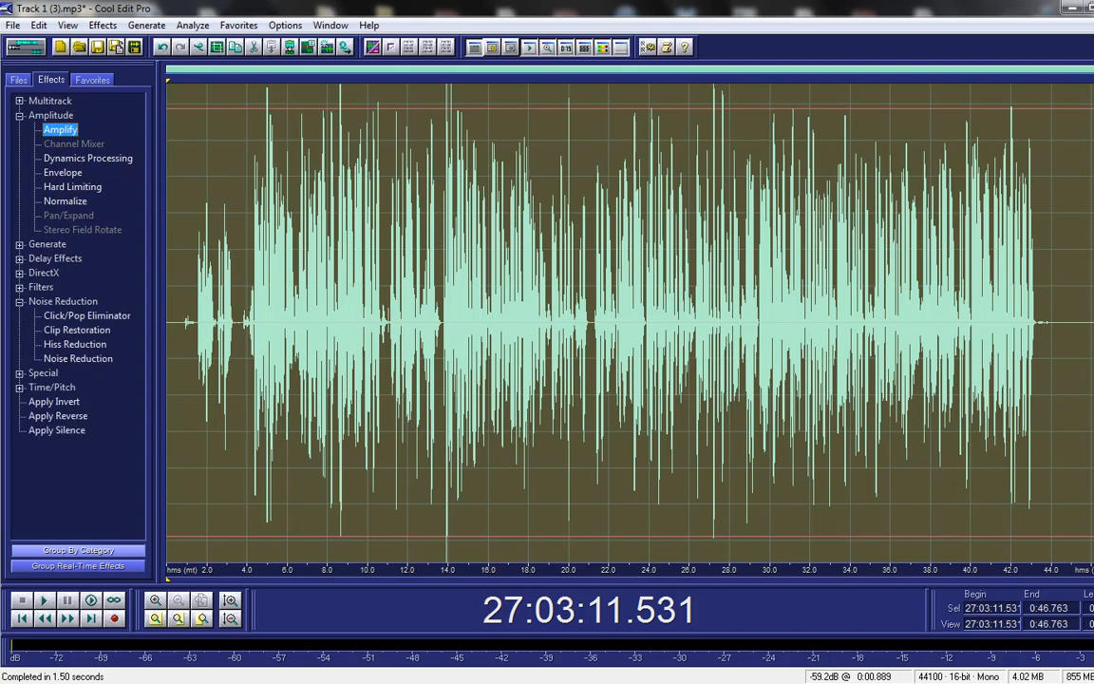
{"action": "double_click", "coordinate": [86, 315]}
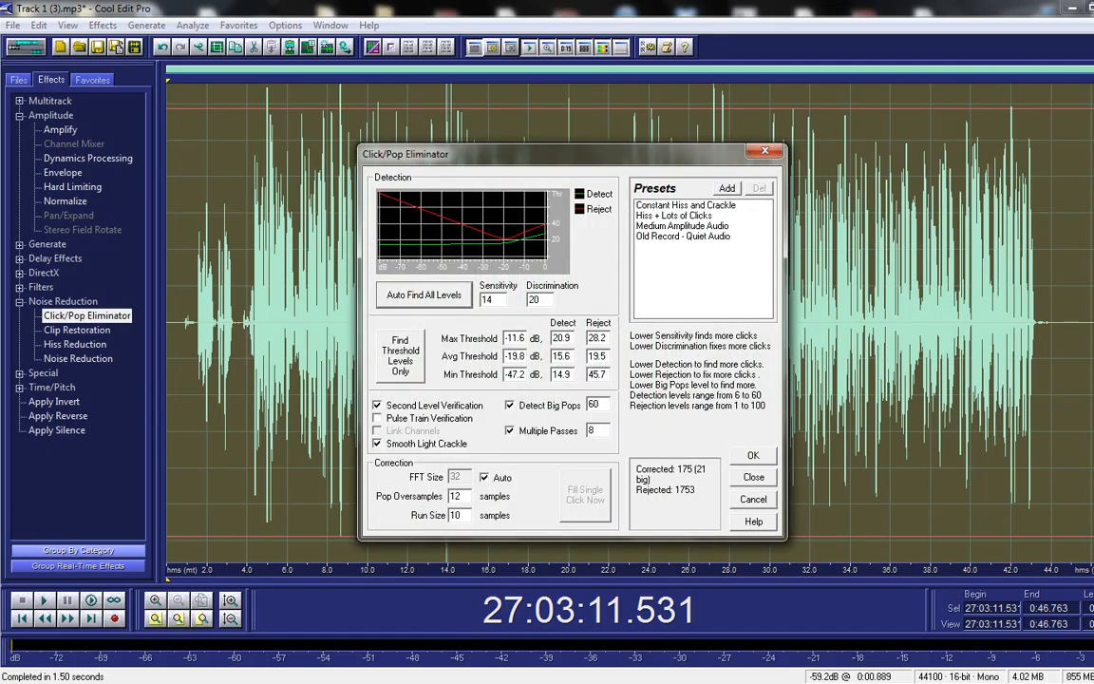
Step: Run the Click/Pop Eliminator with the Hiss + Lots of Clicks preset and auto-found levels
{"action": "left_click", "coordinate": [675, 216]}
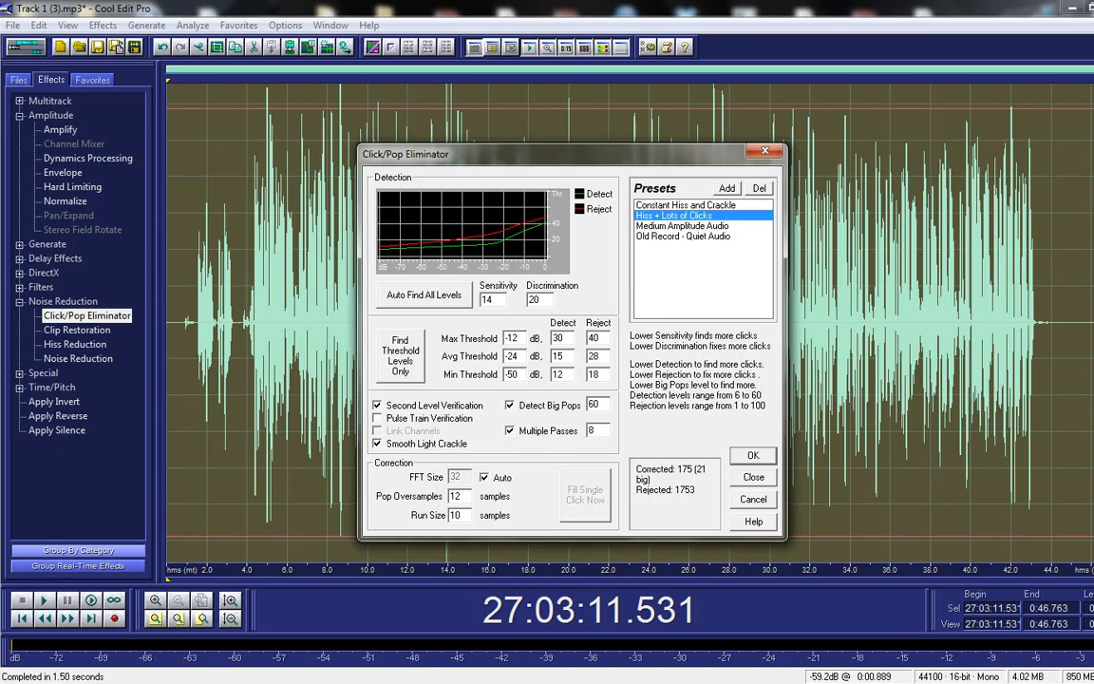
{"action": "left_click", "coordinate": [423, 295]}
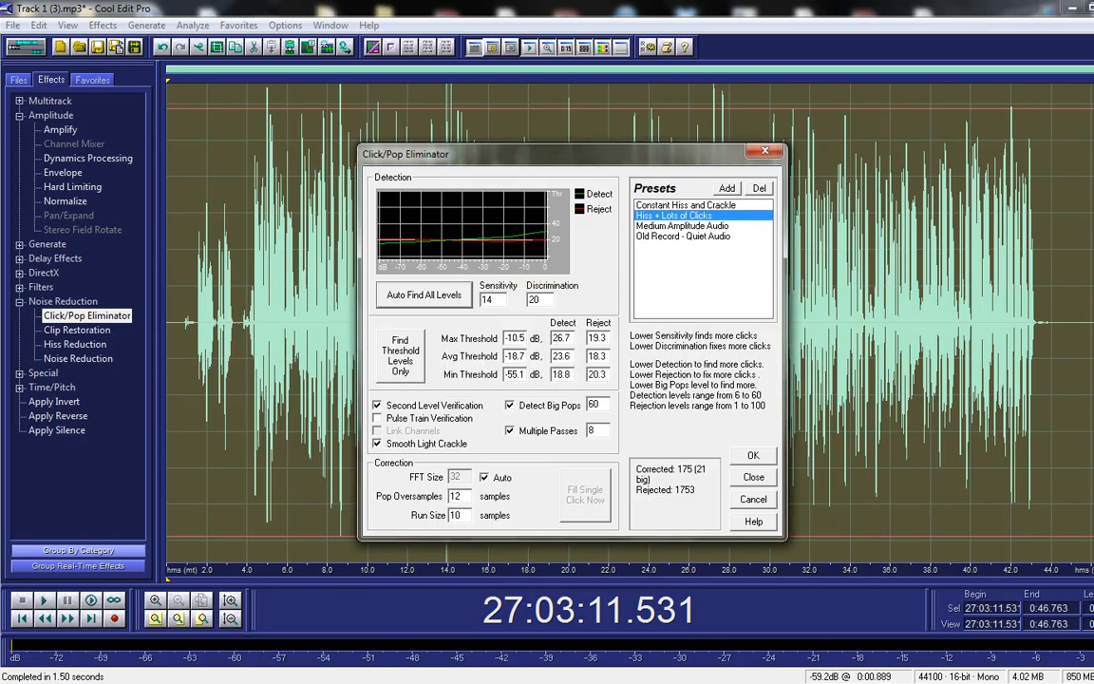
{"action": "key", "text": "Return"}
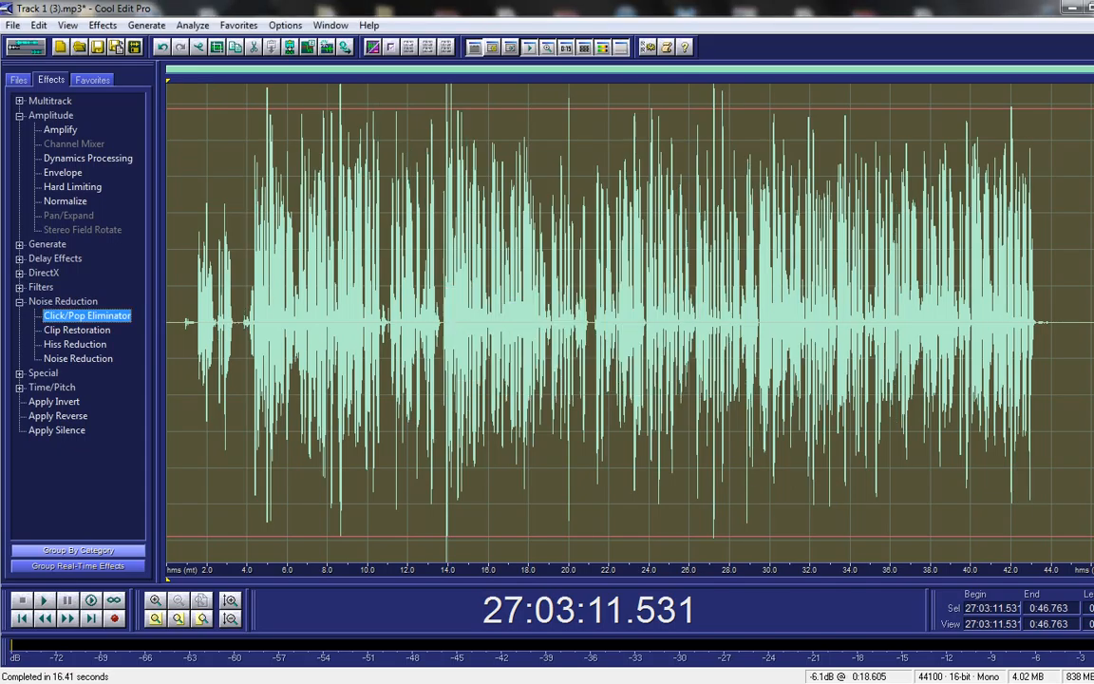
Step: Clear the selection and reselect the whole vocal waveform
{"action": "left_click", "coordinate": [545, 332]}
{"action": "left_click", "coordinate": [304, 332]}
{"action": "double_click", "coordinate": [304, 333]}
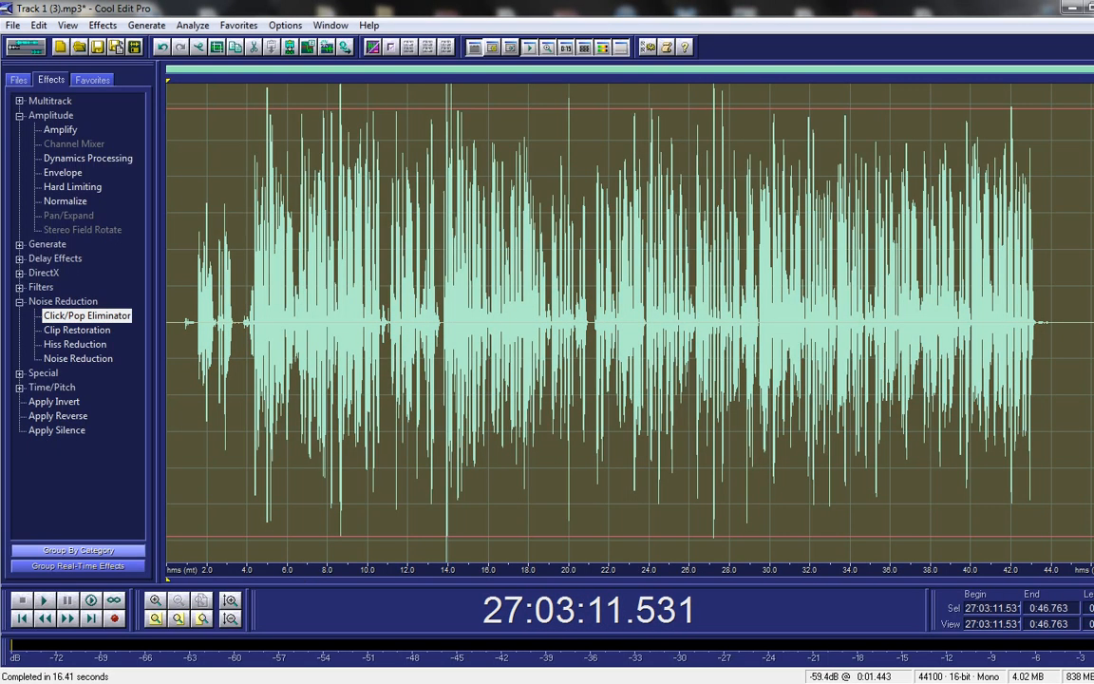
Step: Apply the Light Hiss Reduction preset to the whole vocal, then clear the selection
{"action": "double_click", "coordinate": [75, 344]}
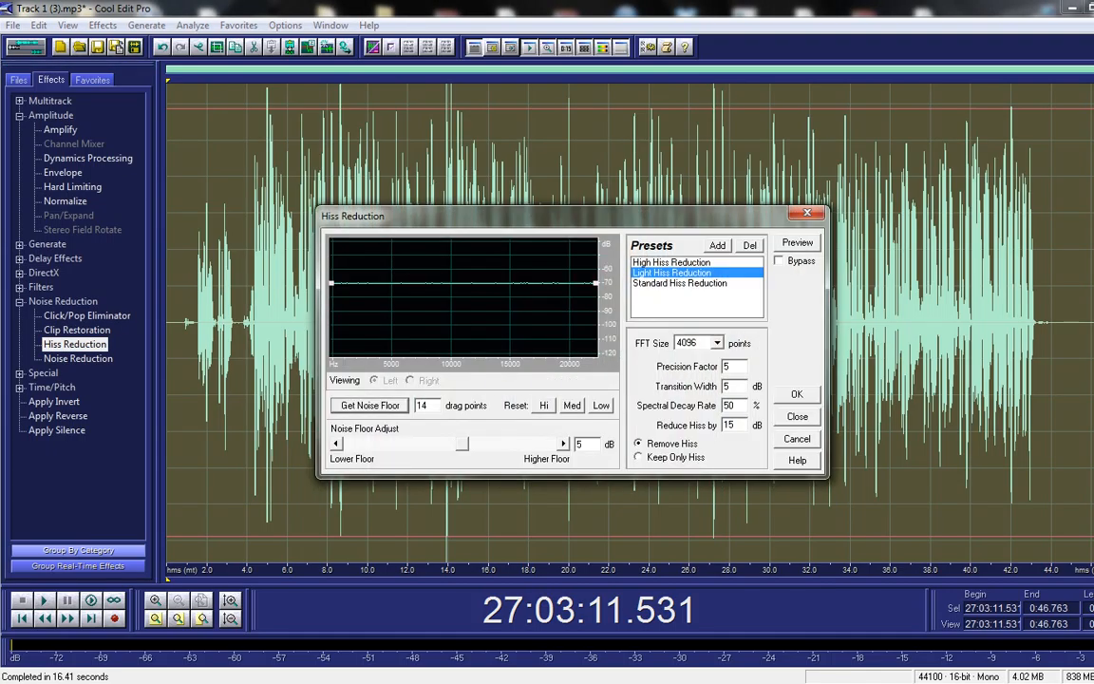
{"action": "left_click", "coordinate": [796, 394]}
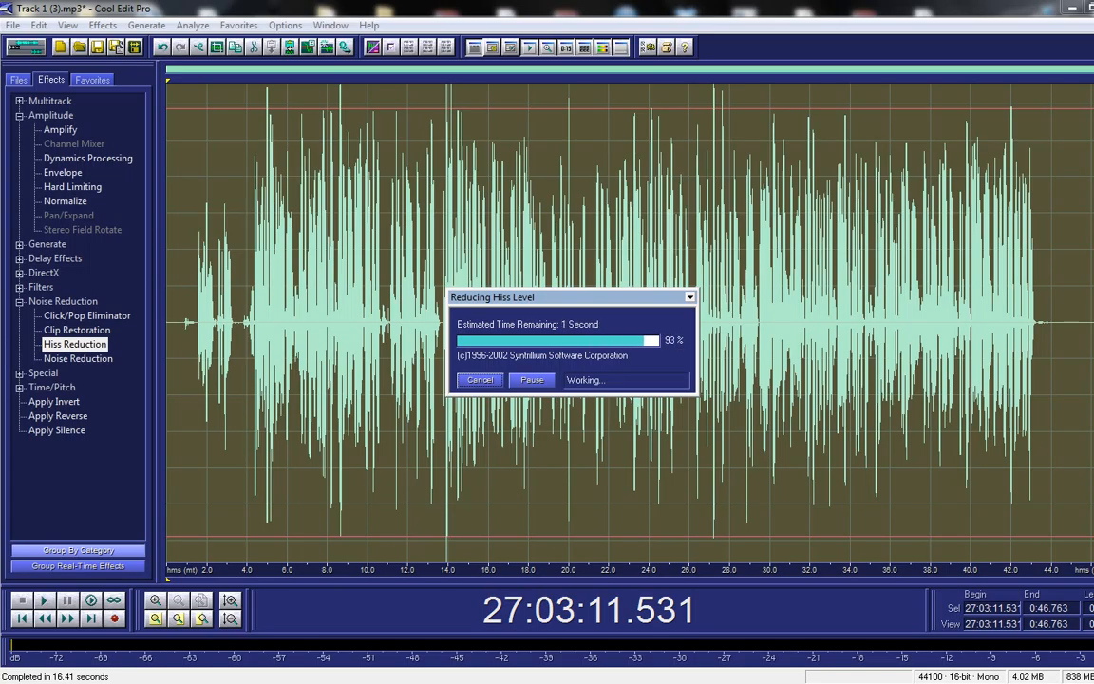
{"action": "left_click", "coordinate": [618, 333]}
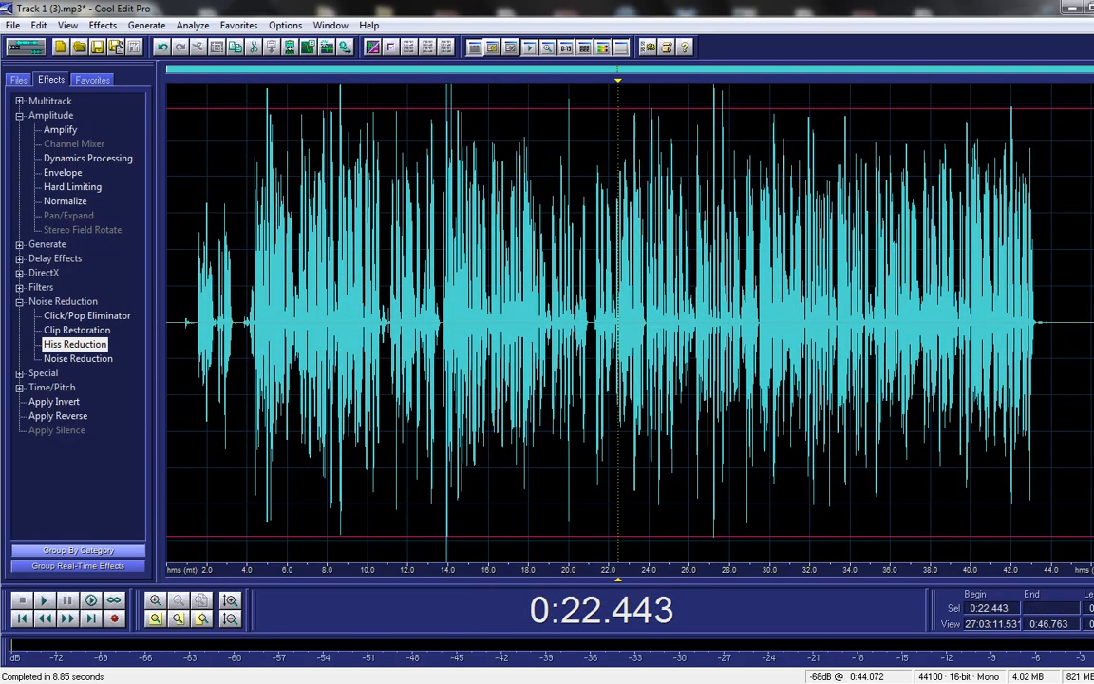
Step: Get a noise profile from the silent tail after 0:43.956, then reselect the whole waveform
{"action": "left_click_drag", "start_coordinate": [1050, 323], "coordinate": [1093, 323]}
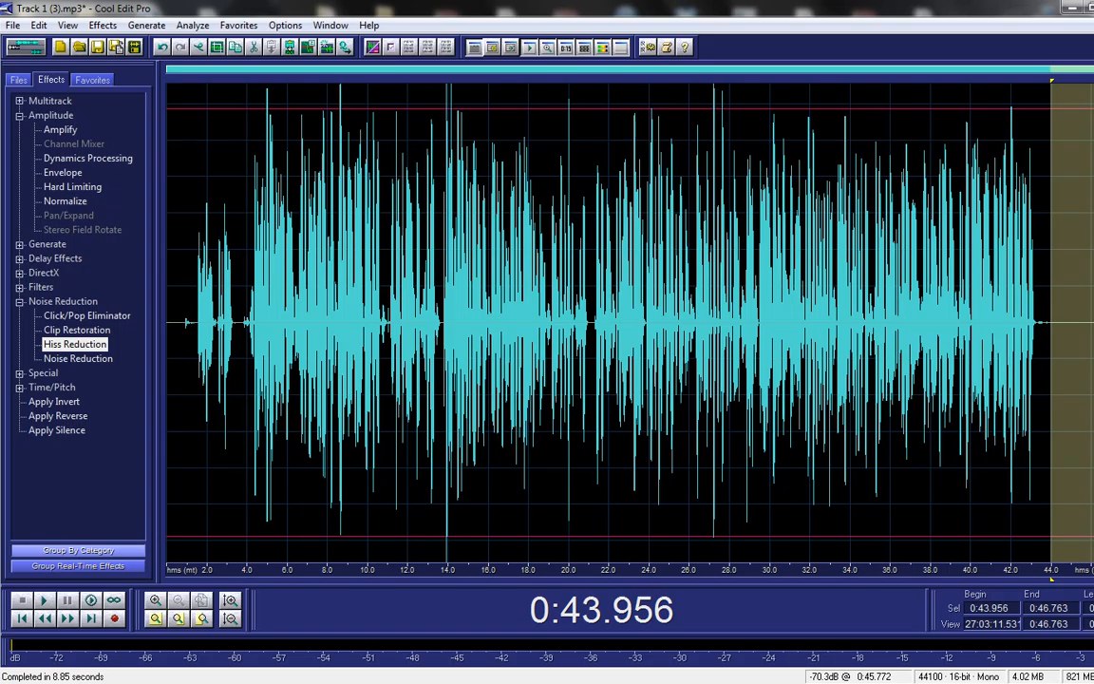
{"action": "double_click", "coordinate": [78, 359]}
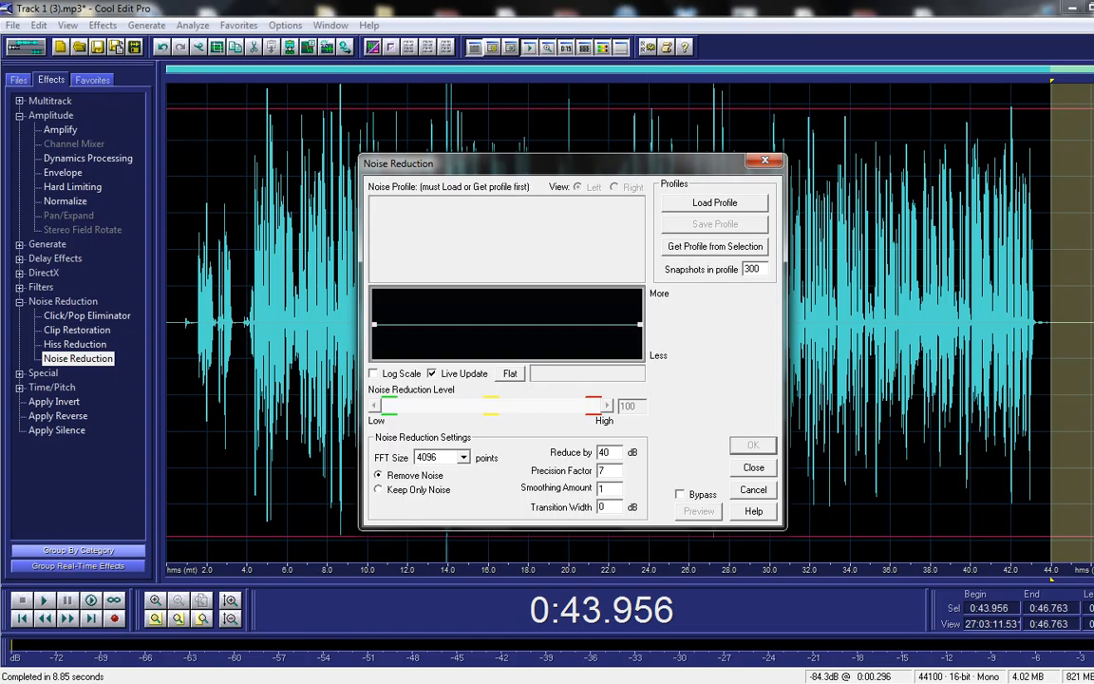
{"action": "left_click", "coordinate": [715, 247]}
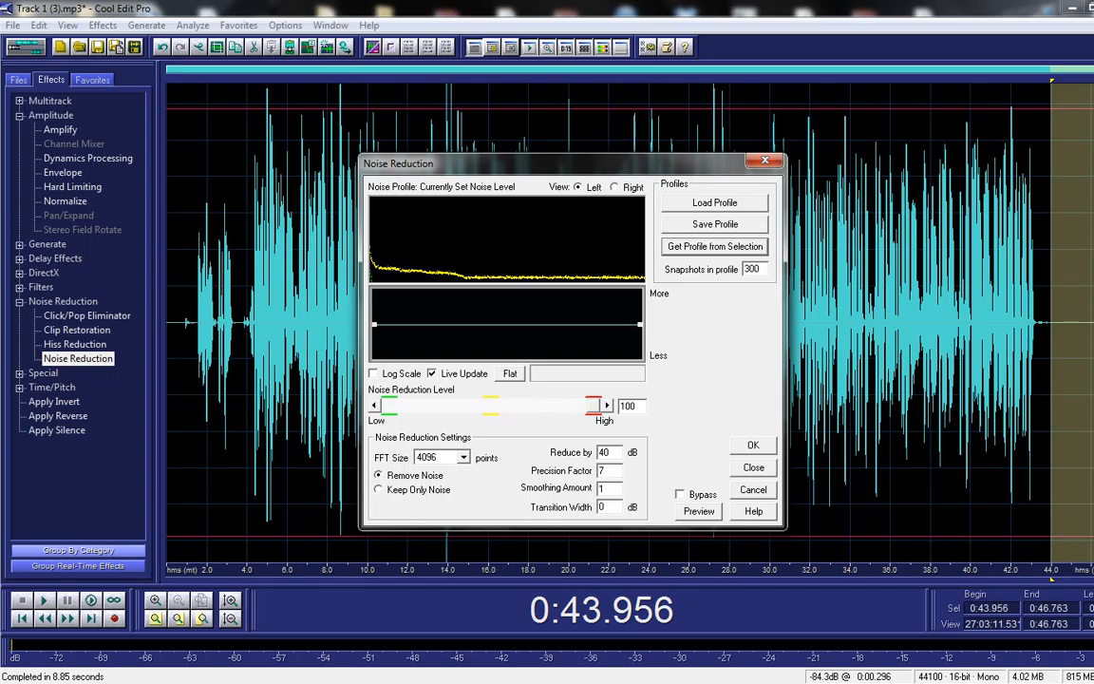
{"action": "left_click", "coordinate": [753, 467]}
{"action": "double_click", "coordinate": [755, 382]}
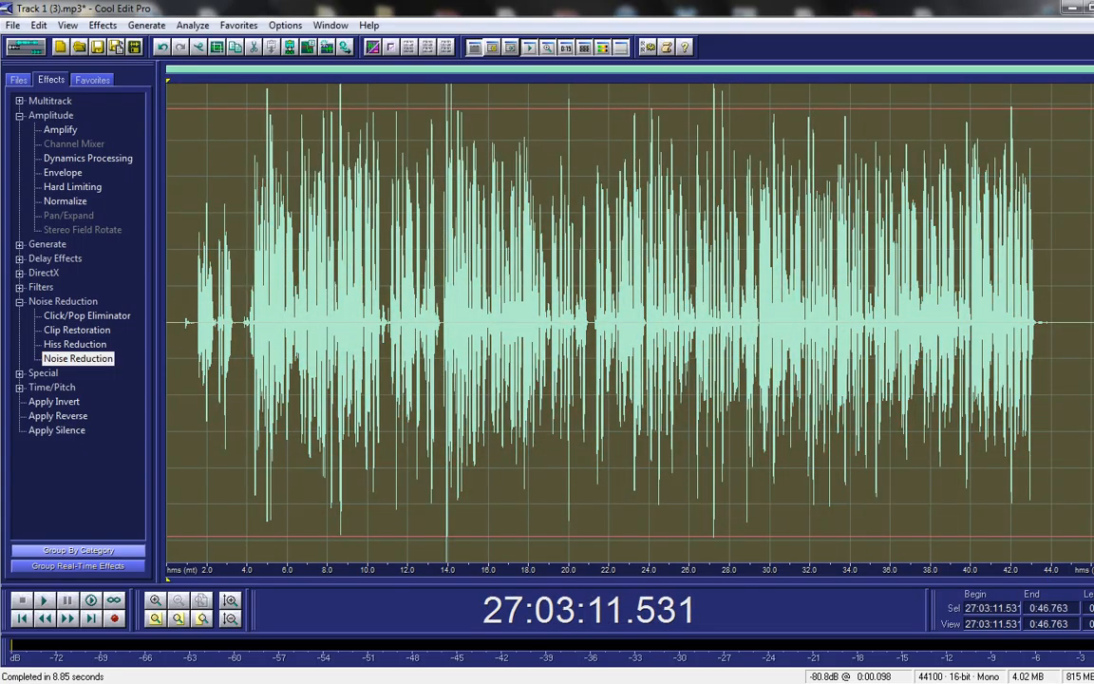
Step: Apply Noise Reduction at level 100, reducing by 40 dB, to the whole vocal
{"action": "double_click", "coordinate": [78, 359]}
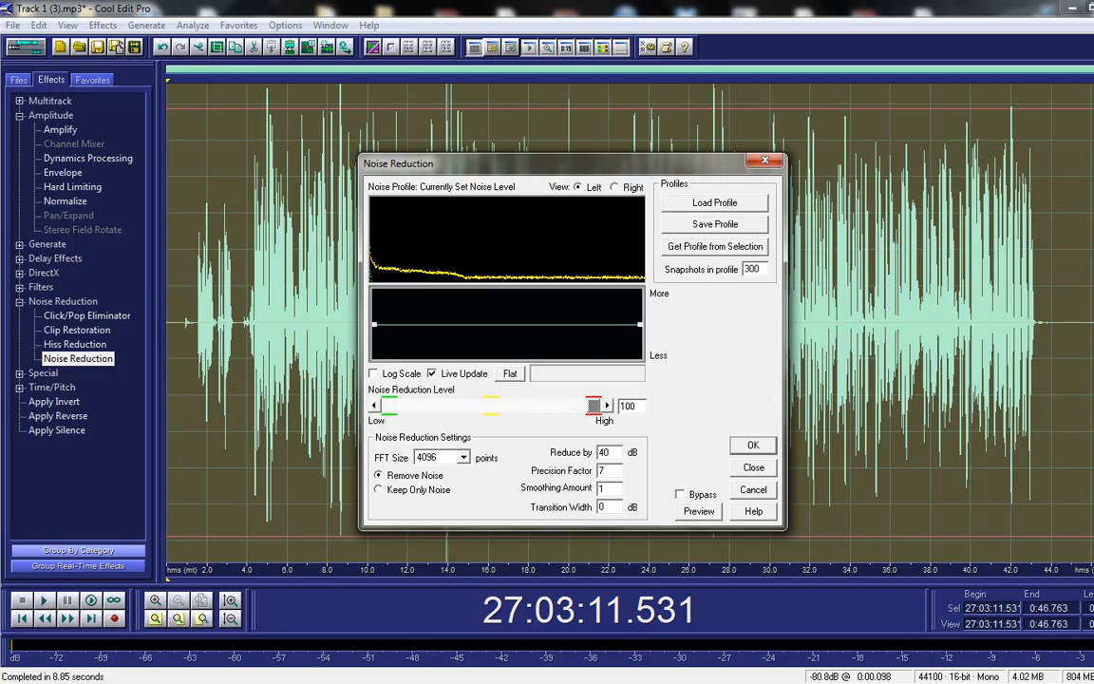
{"action": "key", "text": "Return"}
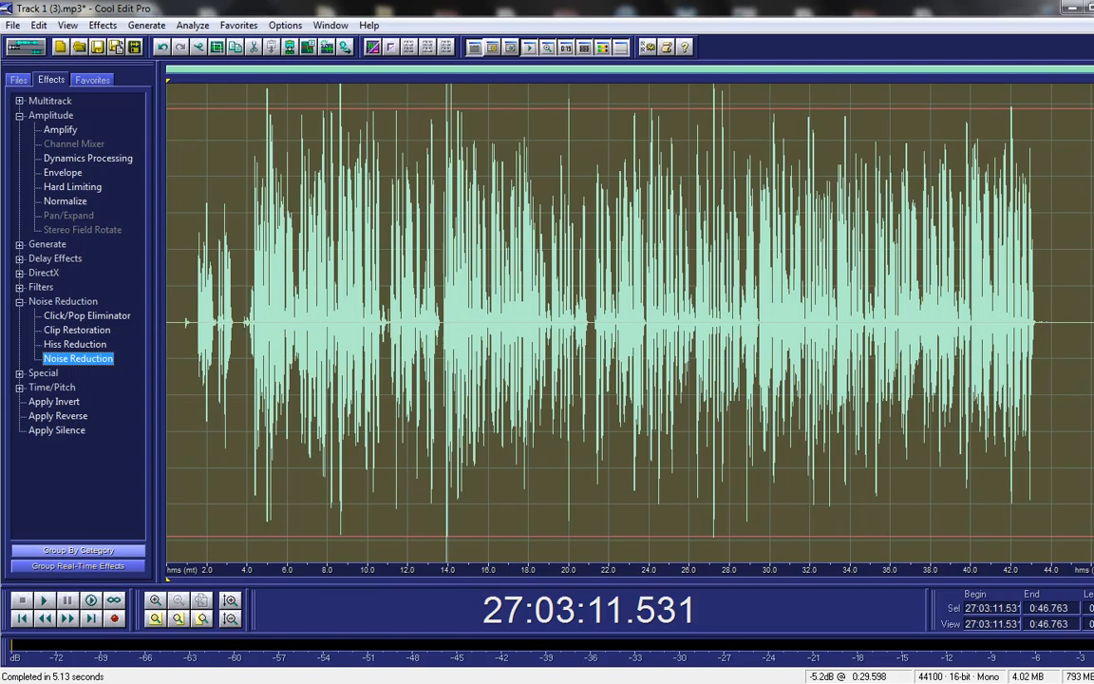
Step: Expand the Filters effects and select the entire vocal waveform
{"action": "left_click_drag", "start_coordinate": [754, 323], "coordinate": [745, 323]}
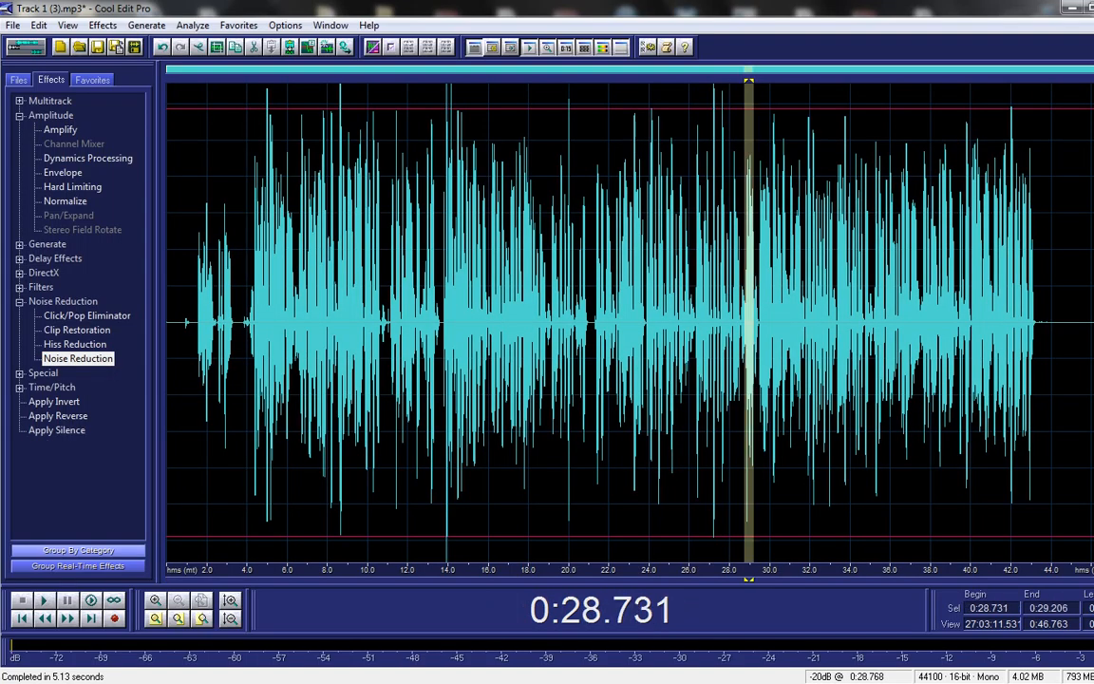
{"action": "key", "text": "ctrl+a"}
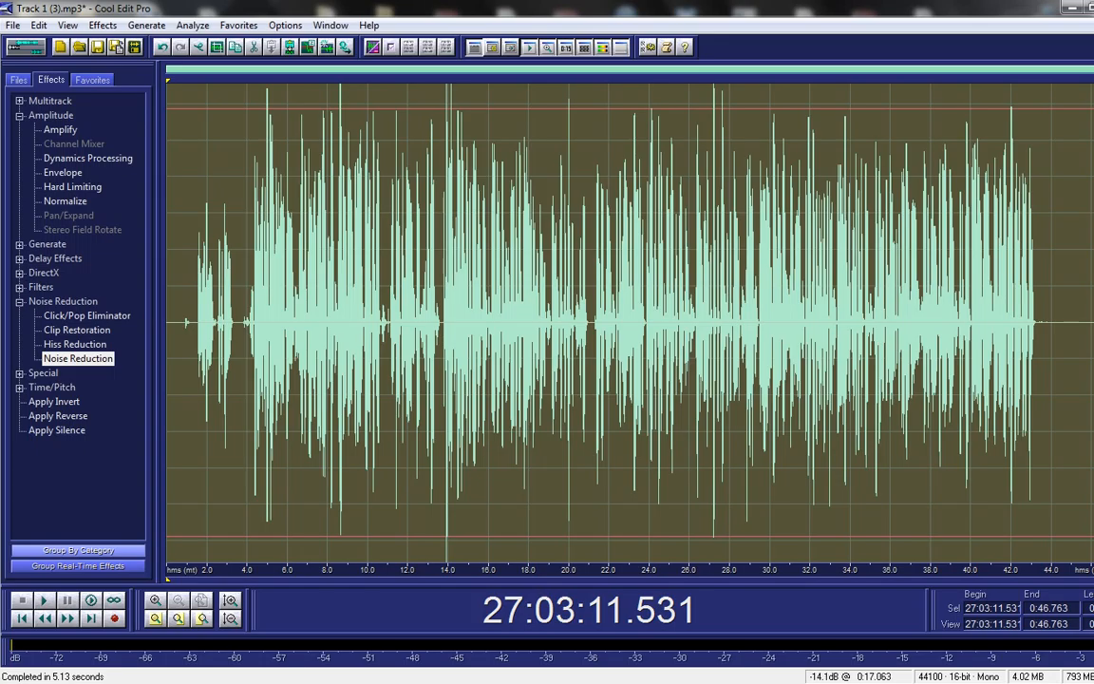
{"action": "left_click", "coordinate": [719, 327]}
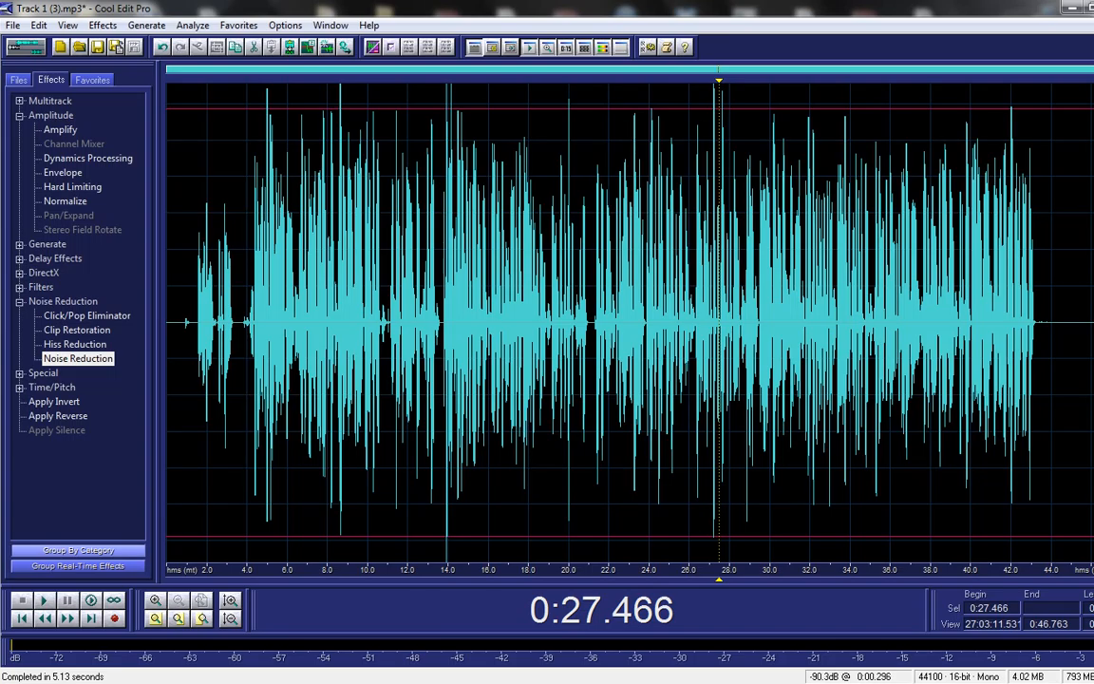
{"action": "left_click", "coordinate": [19, 287]}
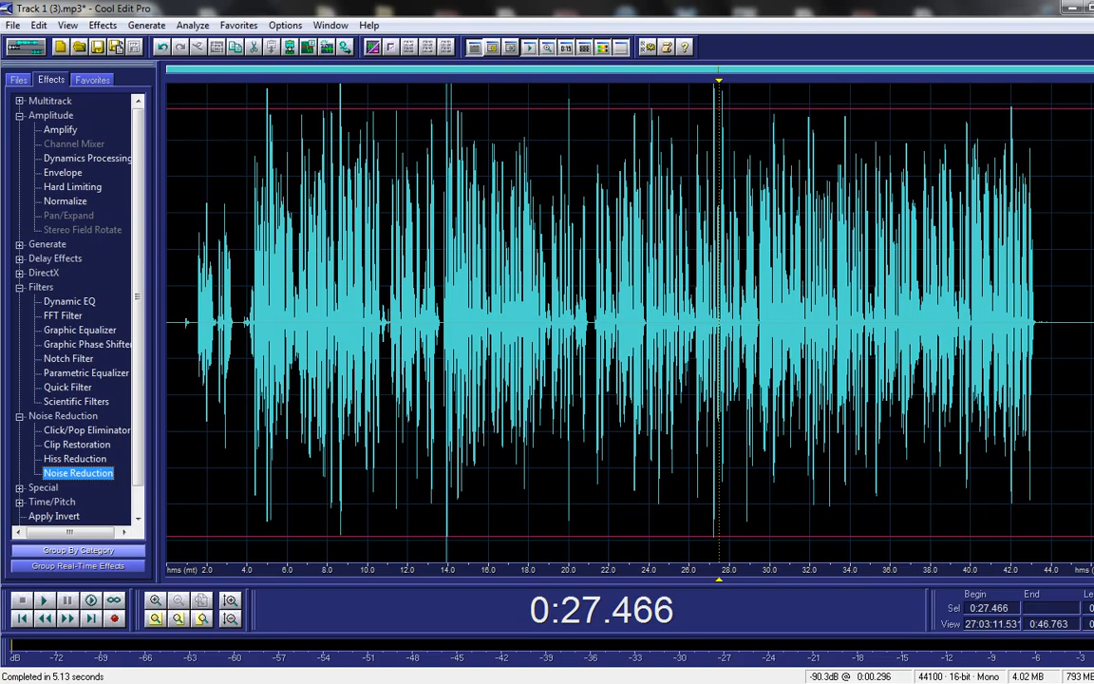
{"action": "double_click", "coordinate": [385, 327]}
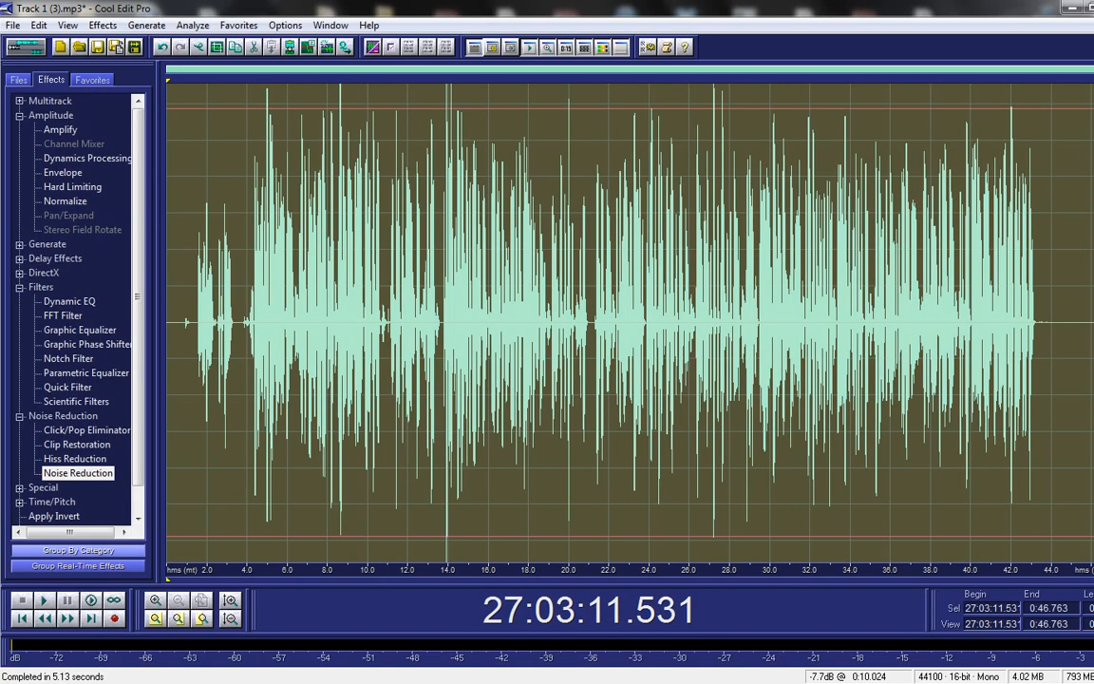
Step: Open the FFT Filter and browse its presets to Mastering - Gentle & Narrow
{"action": "double_click", "coordinate": [62, 315]}
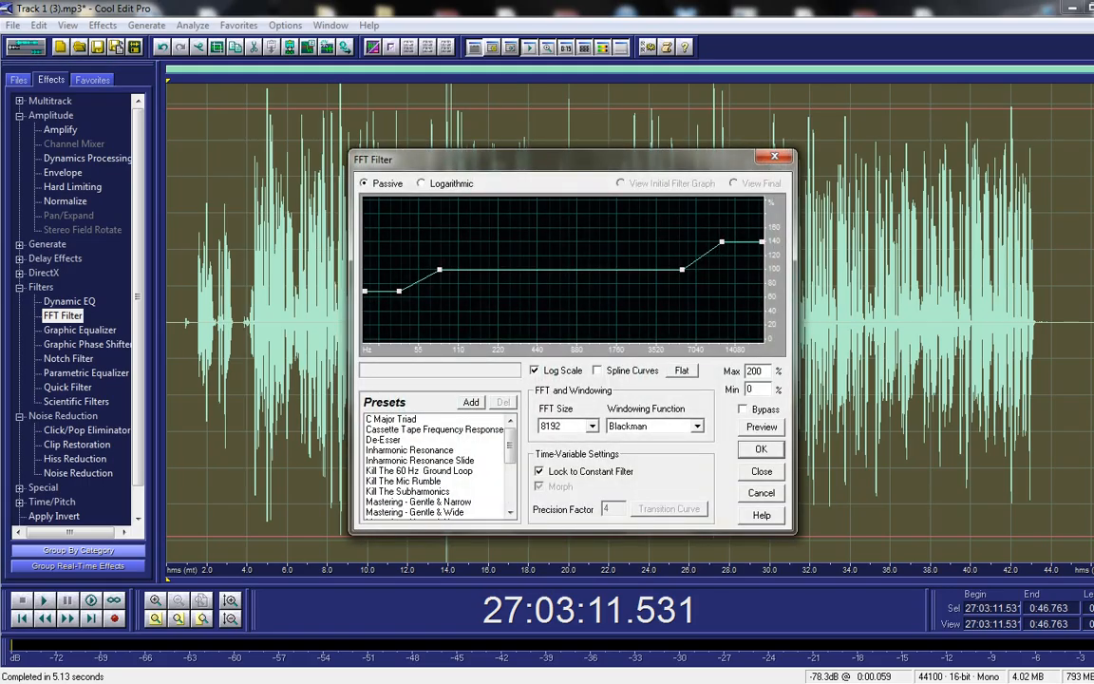
{"action": "left_click", "coordinate": [411, 450]}
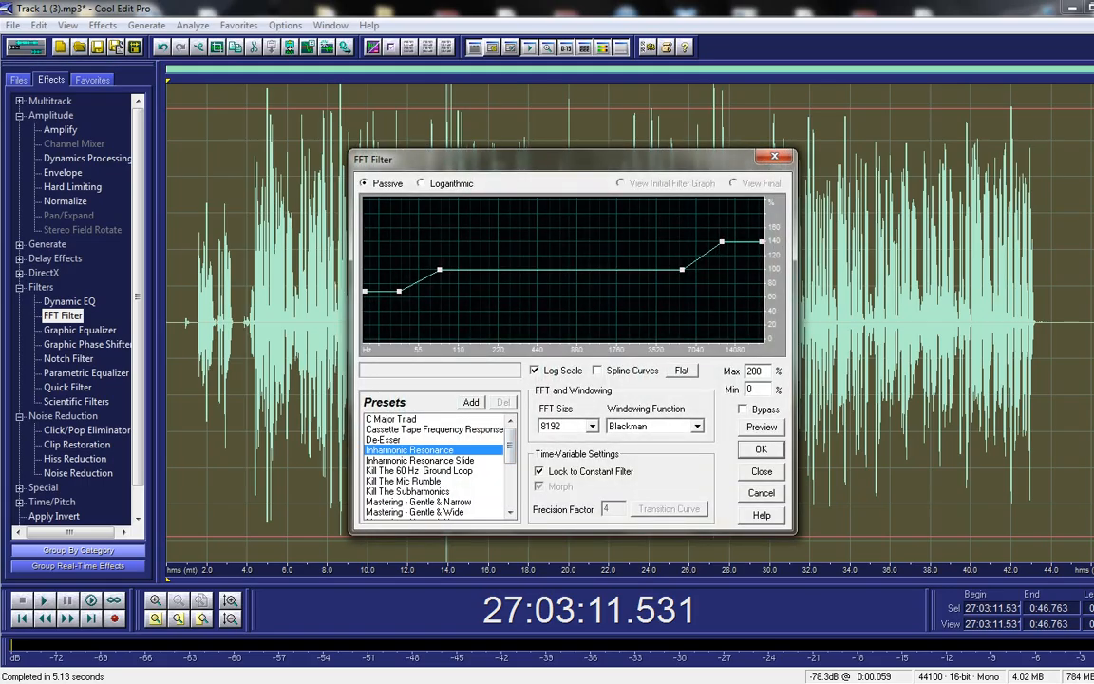
{"action": "scroll", "coordinate": [435, 466], "scroll_direction": "down", "scroll_amount": 3}
{"action": "scroll", "coordinate": [435, 466], "scroll_direction": "up", "scroll_amount": 1}
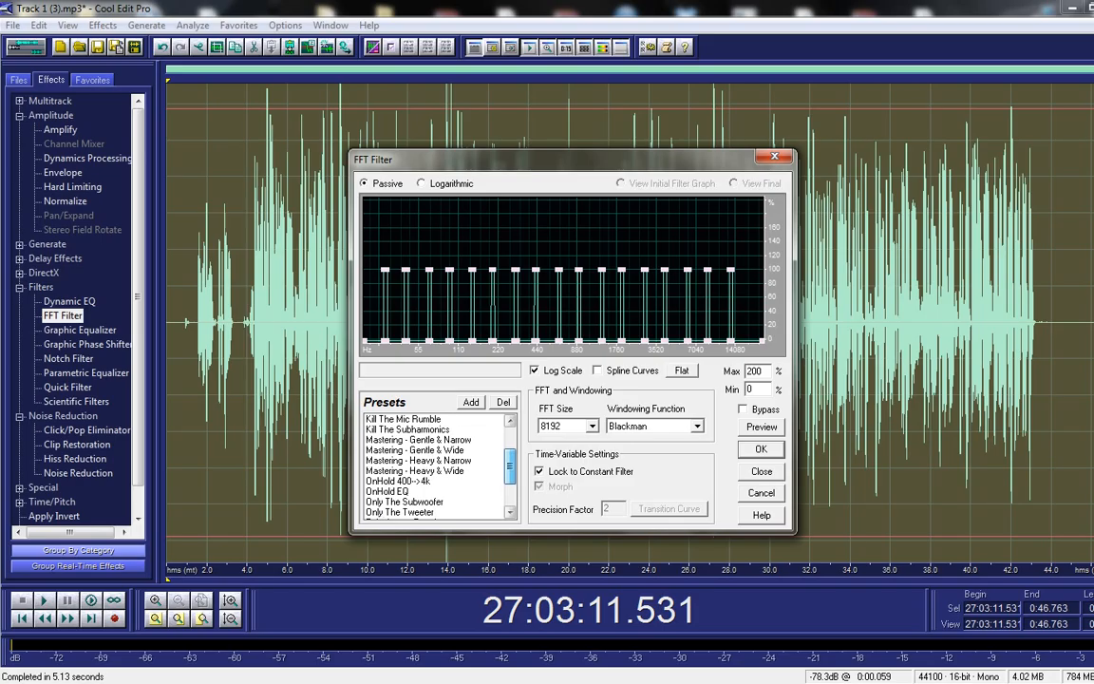
{"action": "left_click", "coordinate": [459, 460]}
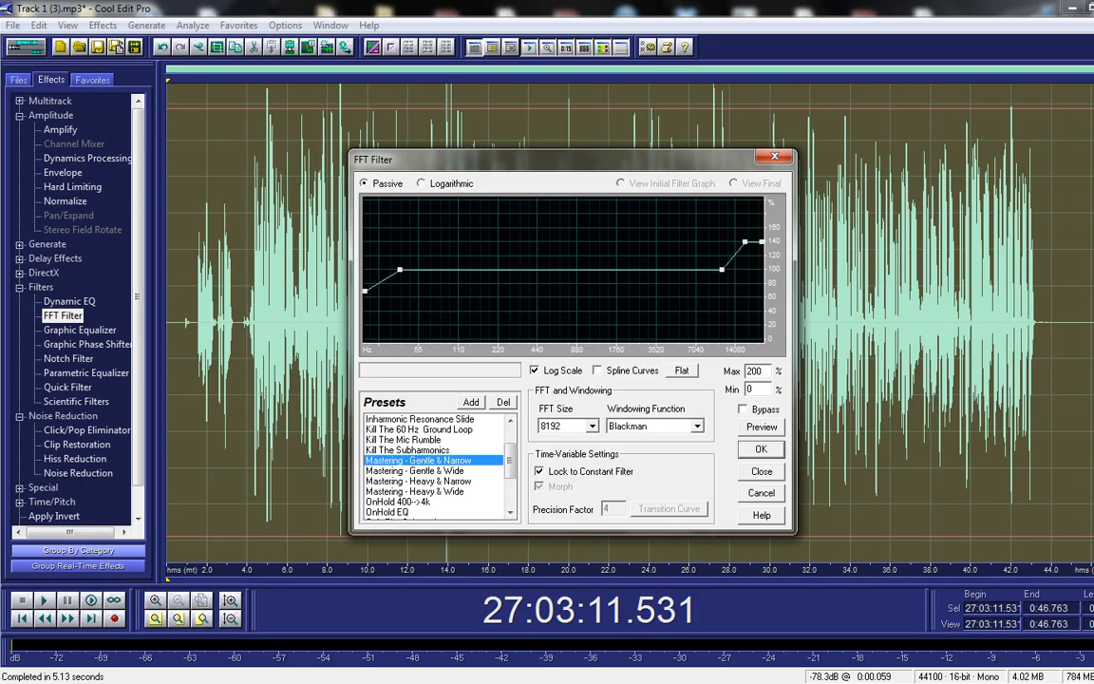
Step: Compare the Gentle and Heavy mastering curves, then apply Mastering - Heavy & Wide
{"action": "key", "text": "Down"}
{"action": "key", "text": "Down"}
{"action": "key", "text": "Down"}
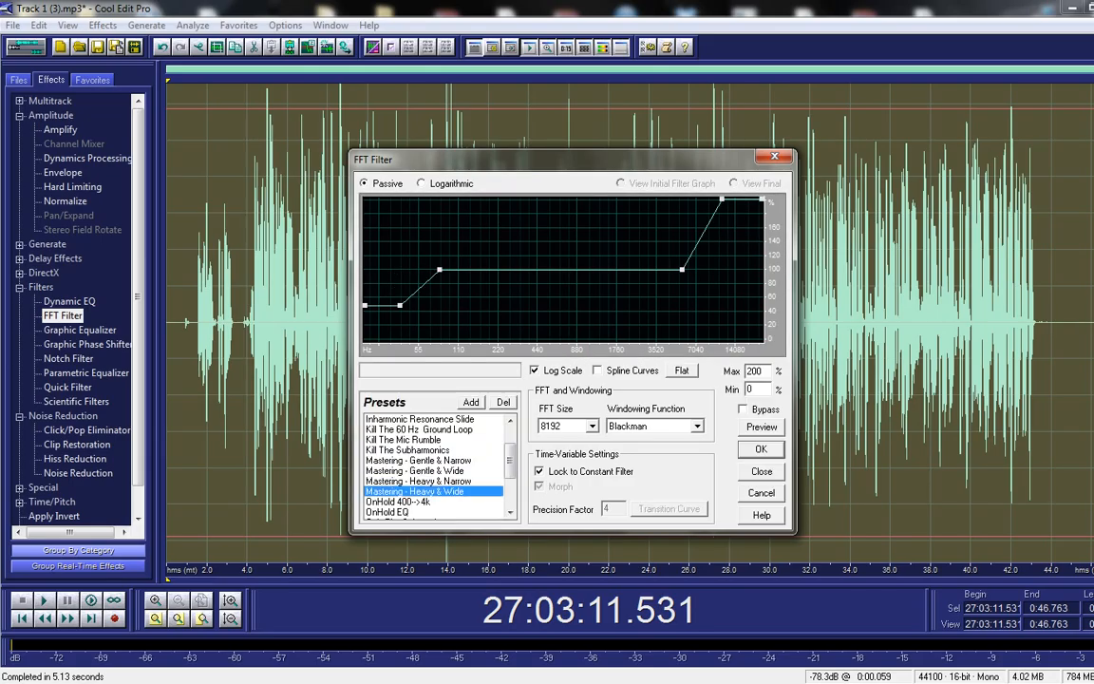
{"action": "key", "text": "Up"}
{"action": "key", "text": "Up"}
{"action": "key", "text": "Up"}
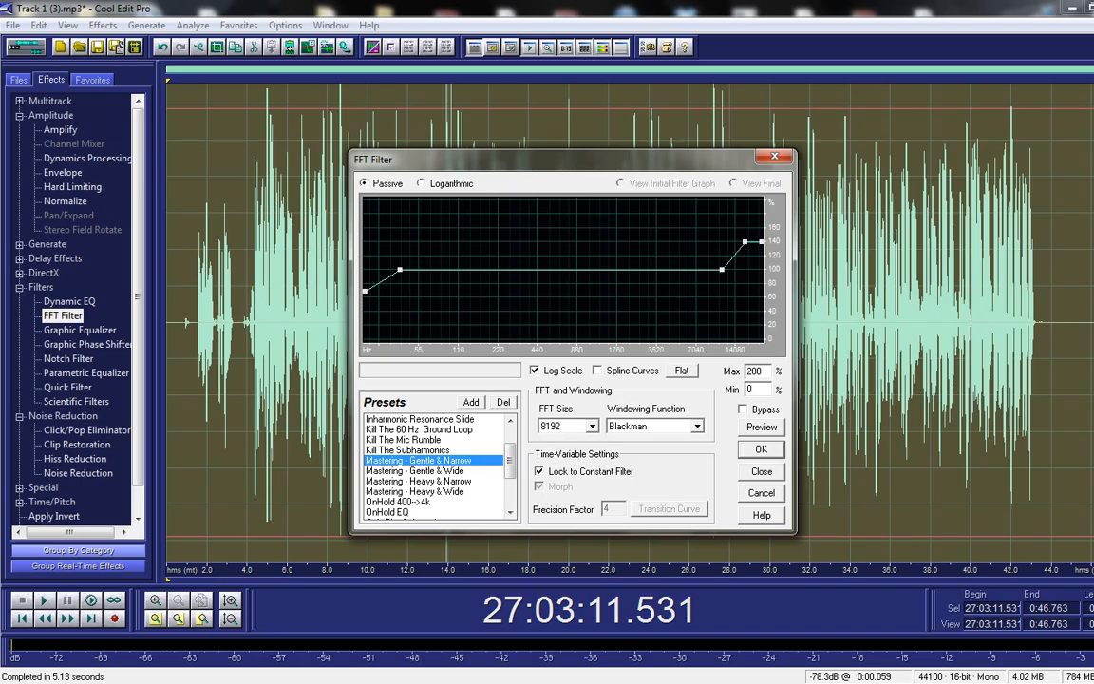
{"action": "key", "text": "Down"}
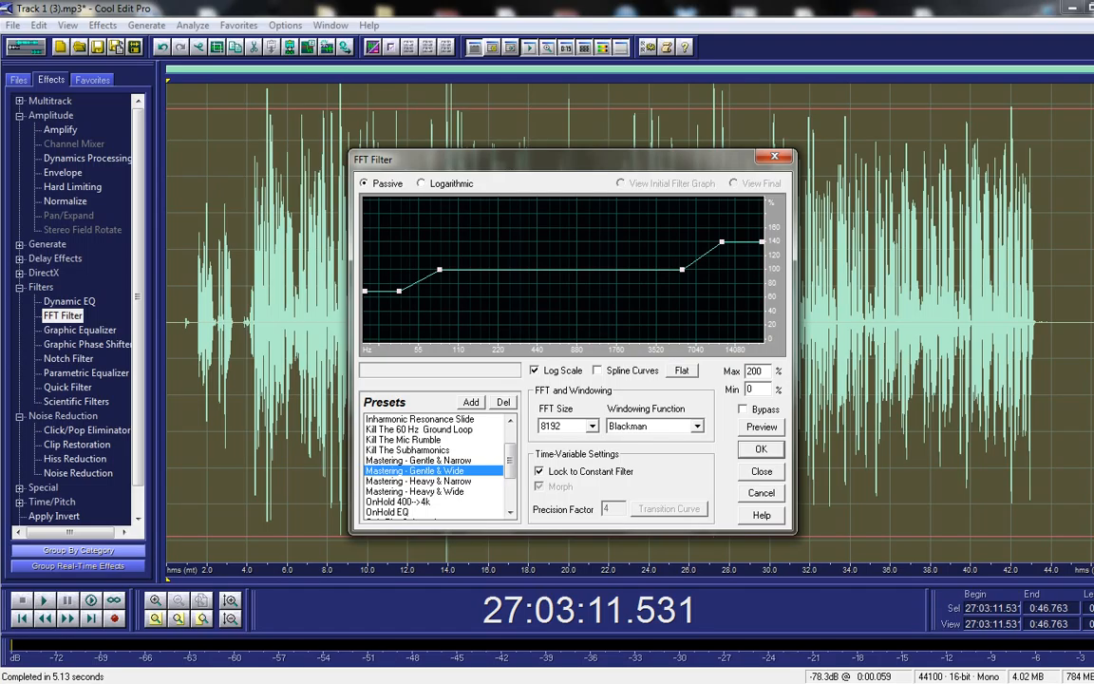
{"action": "key", "text": "Down"}
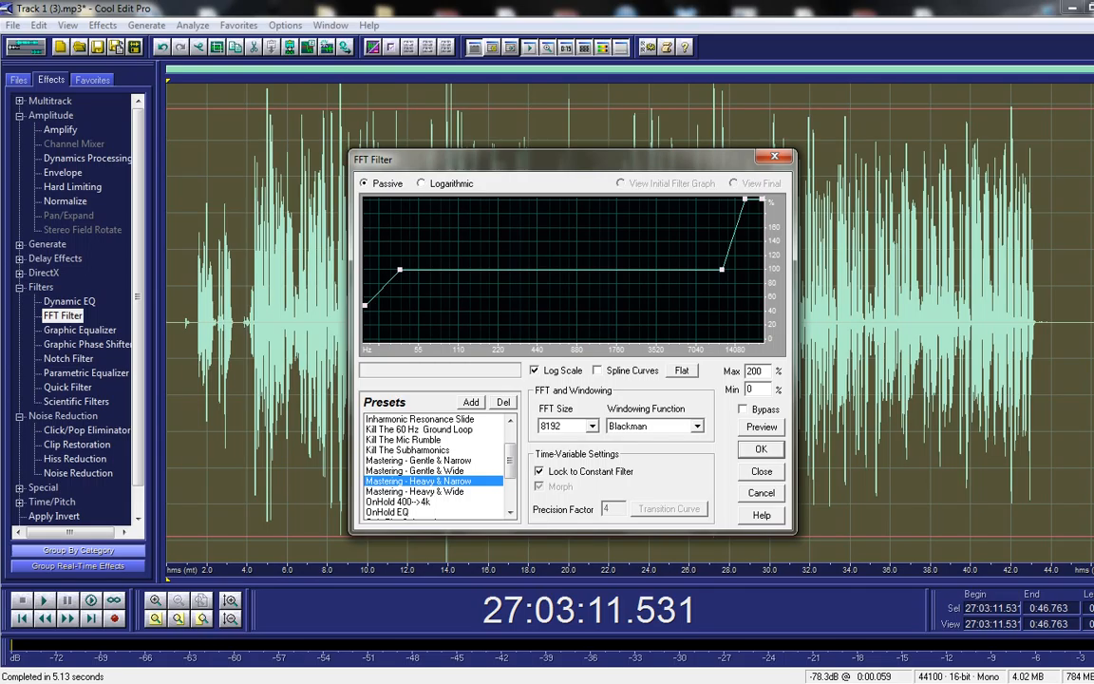
{"action": "key", "text": "Down"}
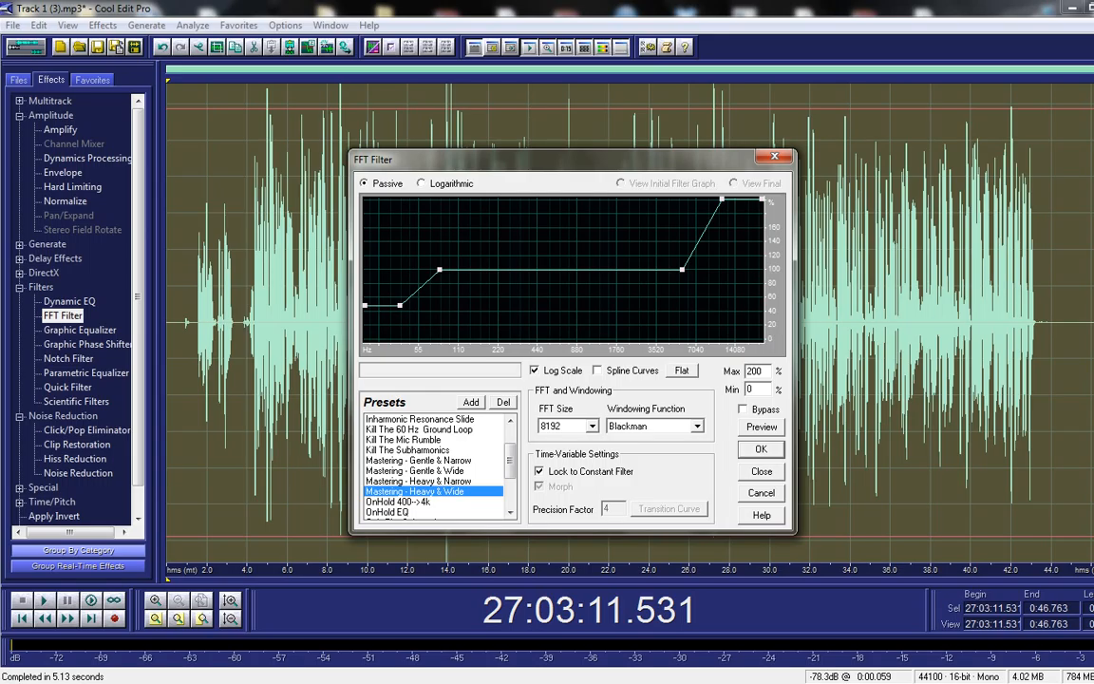
{"action": "key", "text": "Up"}
{"action": "key", "text": "Up"}
{"action": "key", "text": "Up"}
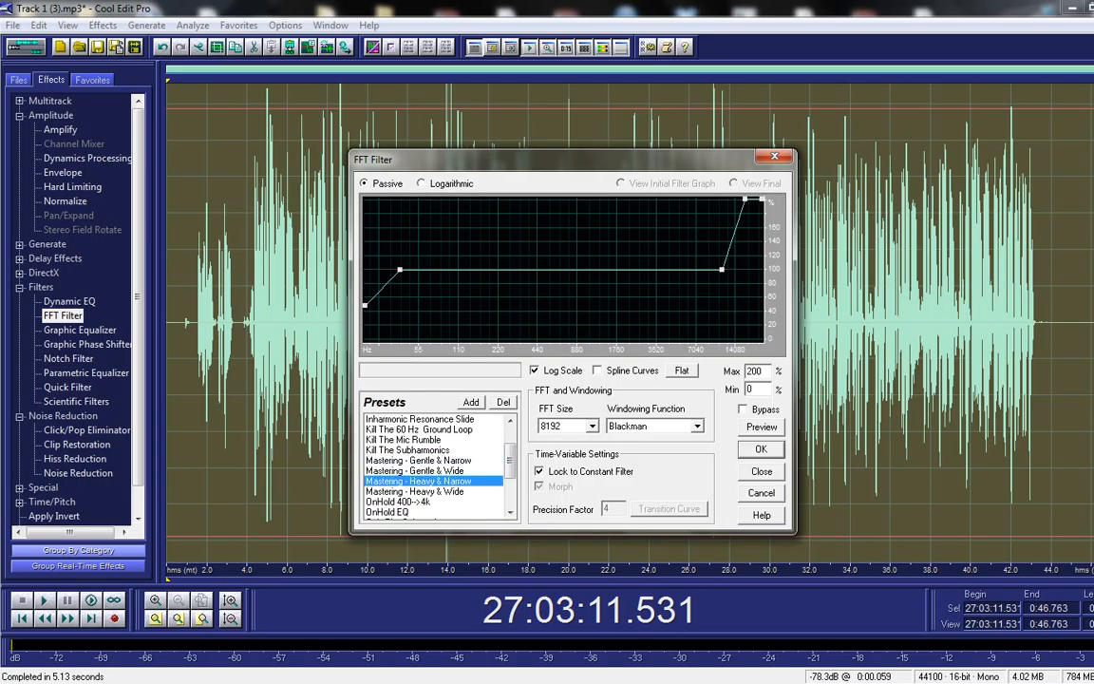
{"action": "key", "text": "Down"}
{"action": "key", "text": "Down"}
{"action": "key", "text": "Down"}
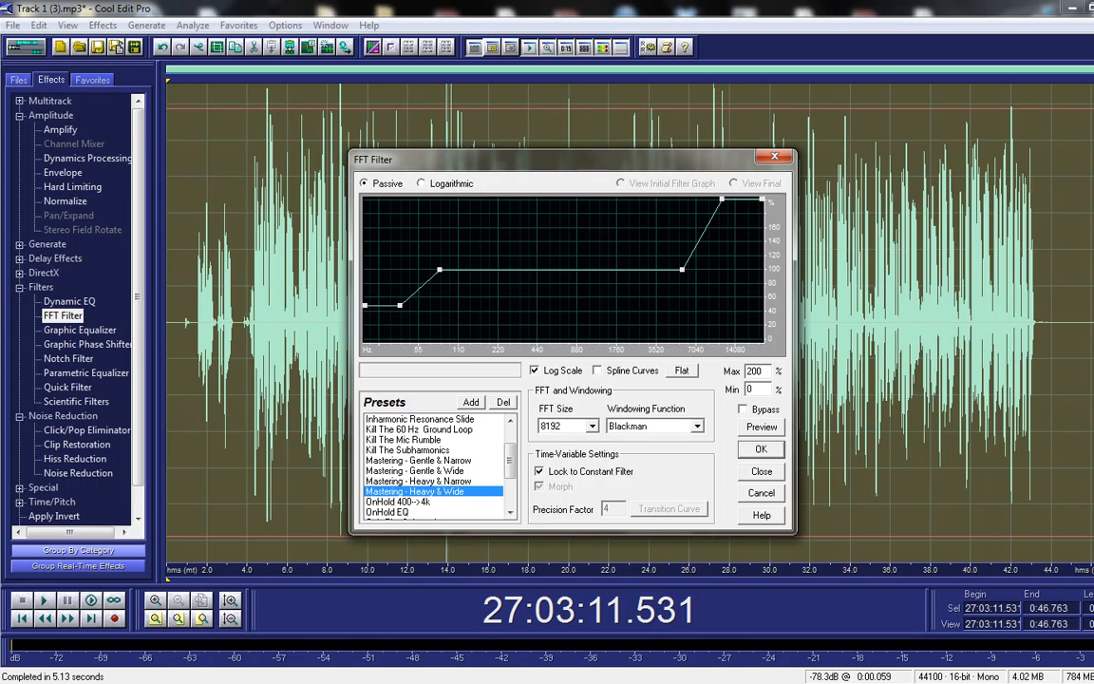
{"action": "key", "text": "Return"}
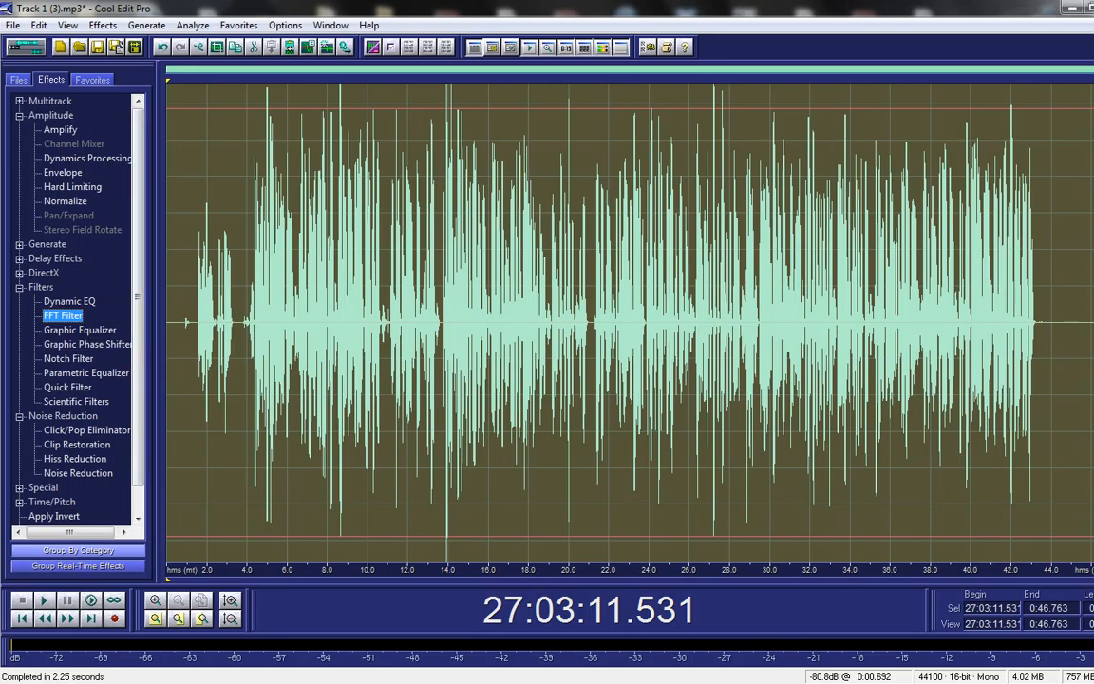
Step: Open the Graphic Equalizer and try the Vocal Presence, Bowed String, Punch&Sparkle and SpitClear presets
{"action": "double_click", "coordinate": [80, 330]}
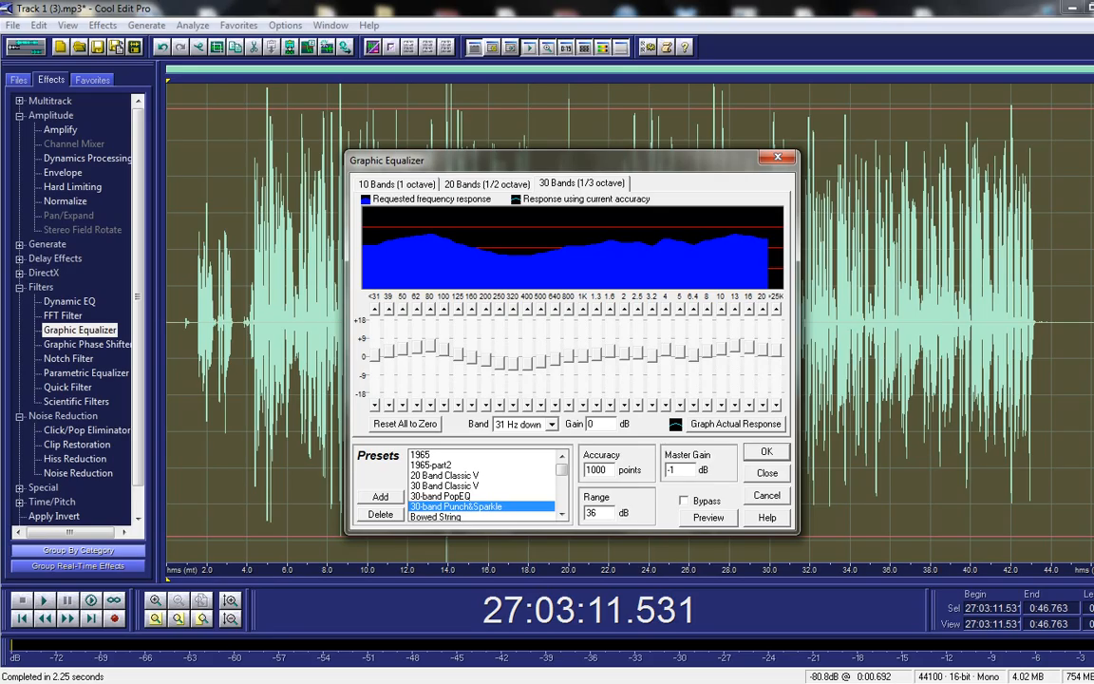
{"action": "left_click_drag", "start_coordinate": [570, 159], "coordinate": [569, 149]}
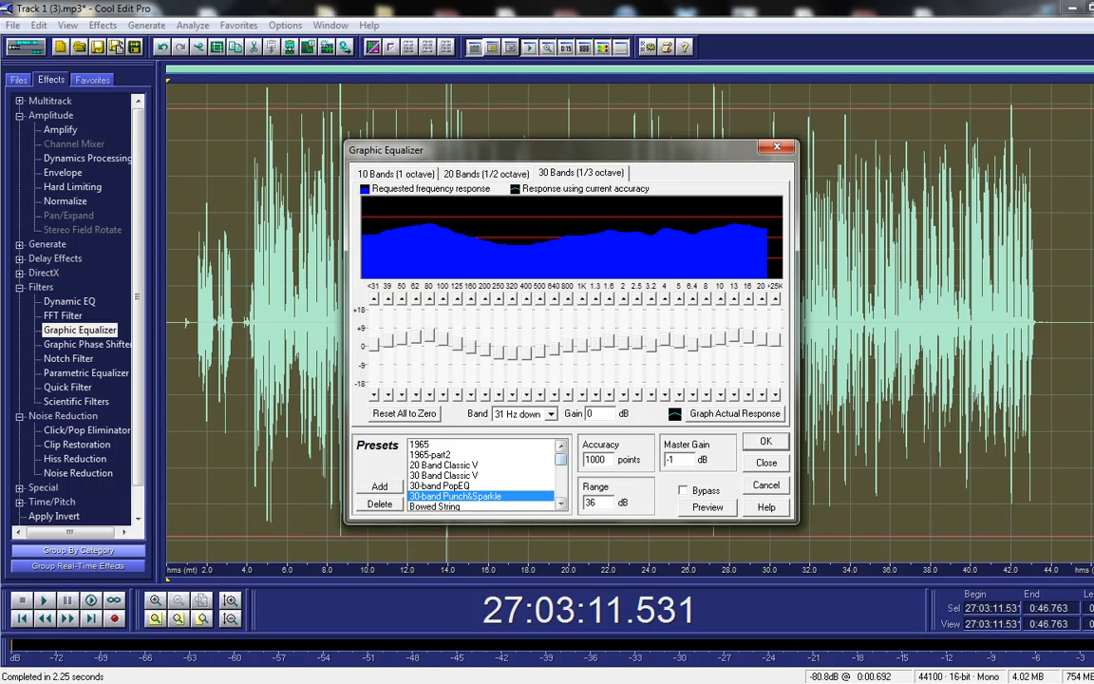
{"action": "scroll", "coordinate": [485, 475], "scroll_direction": "down", "scroll_amount": 12}
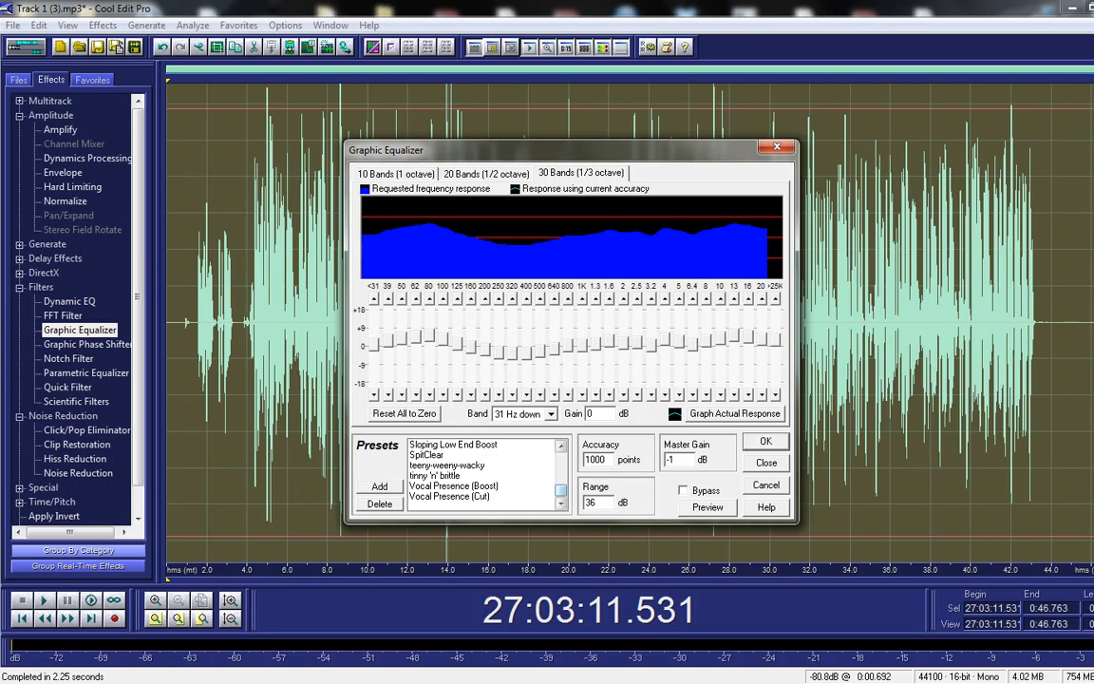
{"action": "mouse_move", "coordinate": [560, 490]}
{"action": "left_mouse_down"}
{"action": "mouse_move", "coordinate": [560, 459]}
{"action": "mouse_move", "coordinate": [560, 490]}
{"action": "left_mouse_up"}
{"action": "left_click", "coordinate": [454, 486]}
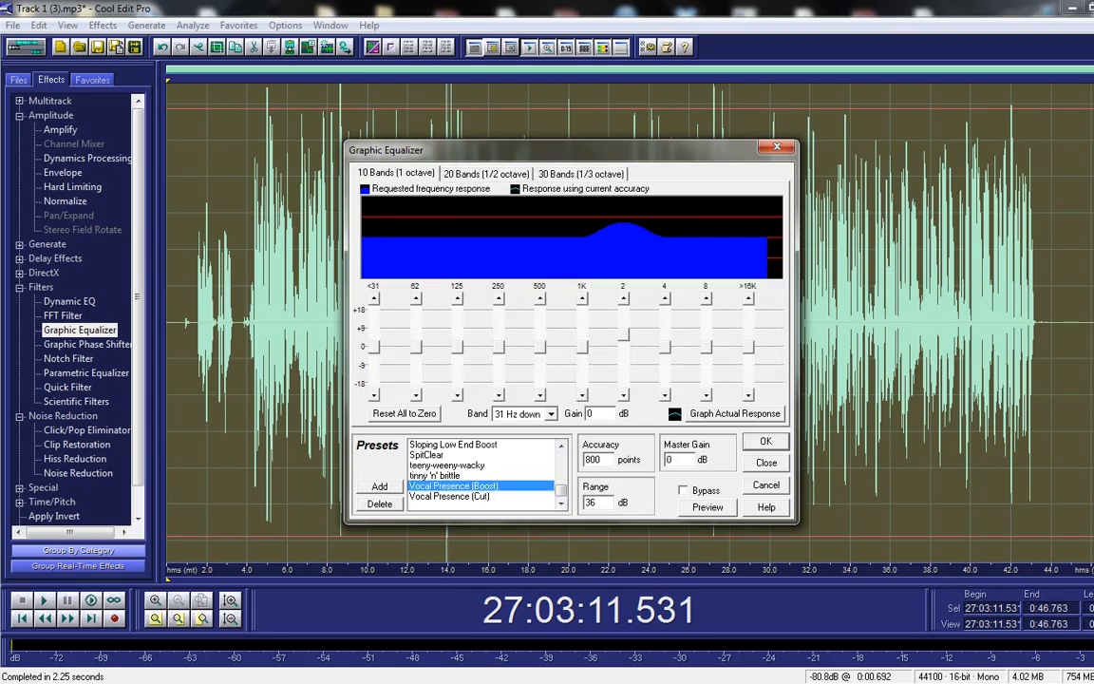
{"action": "left_click_drag", "start_coordinate": [561, 491], "coordinate": [561, 459]}
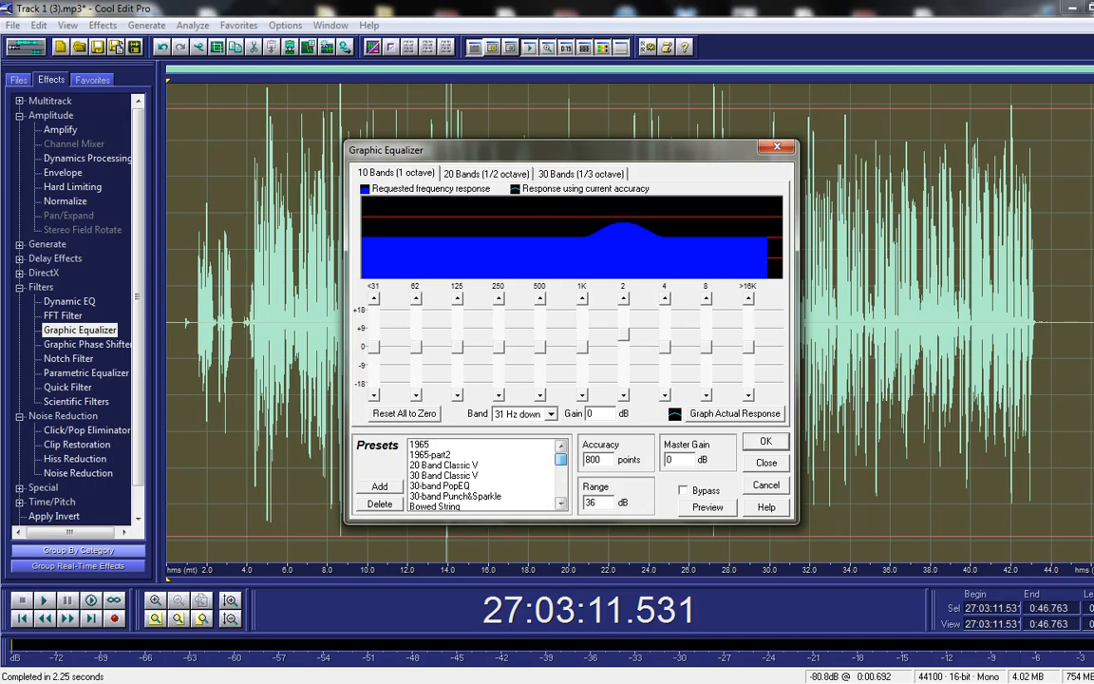
{"action": "left_click", "coordinate": [485, 506]}
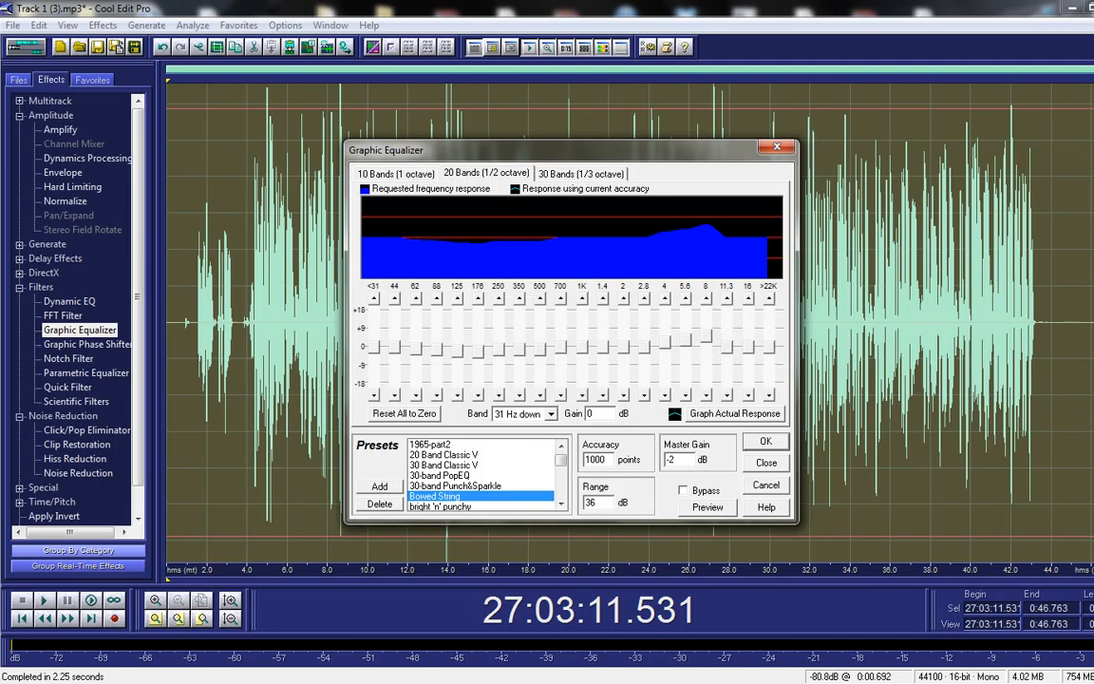
{"action": "left_click", "coordinate": [471, 485]}
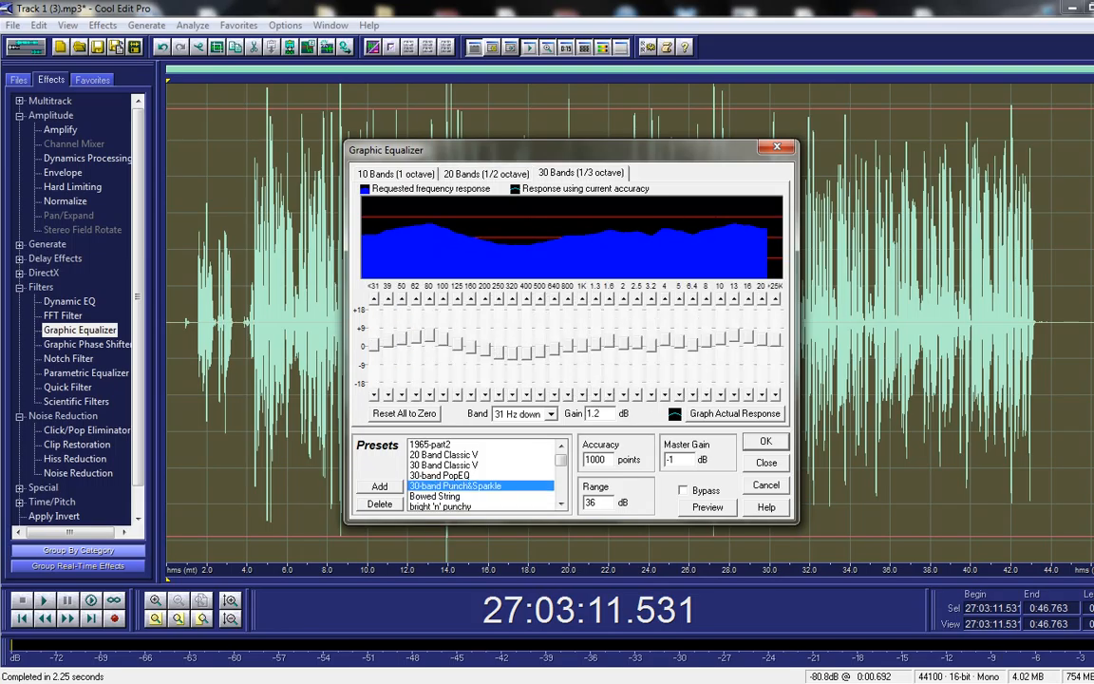
{"action": "scroll", "coordinate": [561, 503], "scroll_direction": "down", "scroll_amount": 6}
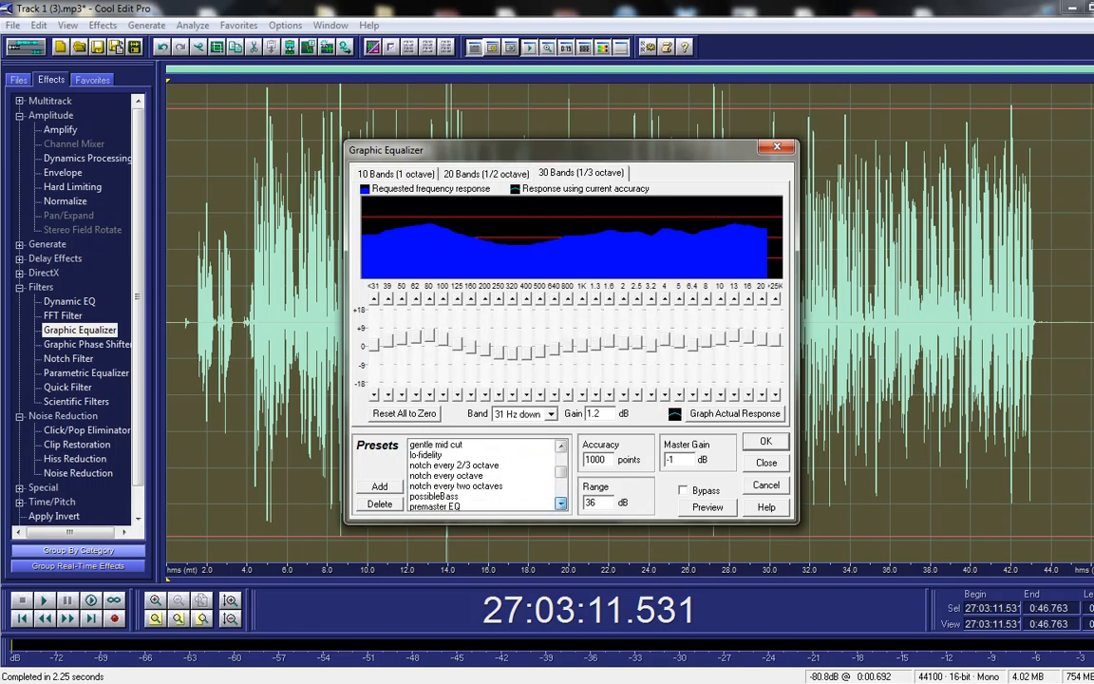
{"action": "scroll", "coordinate": [561, 503], "scroll_direction": "down", "scroll_amount": 5}
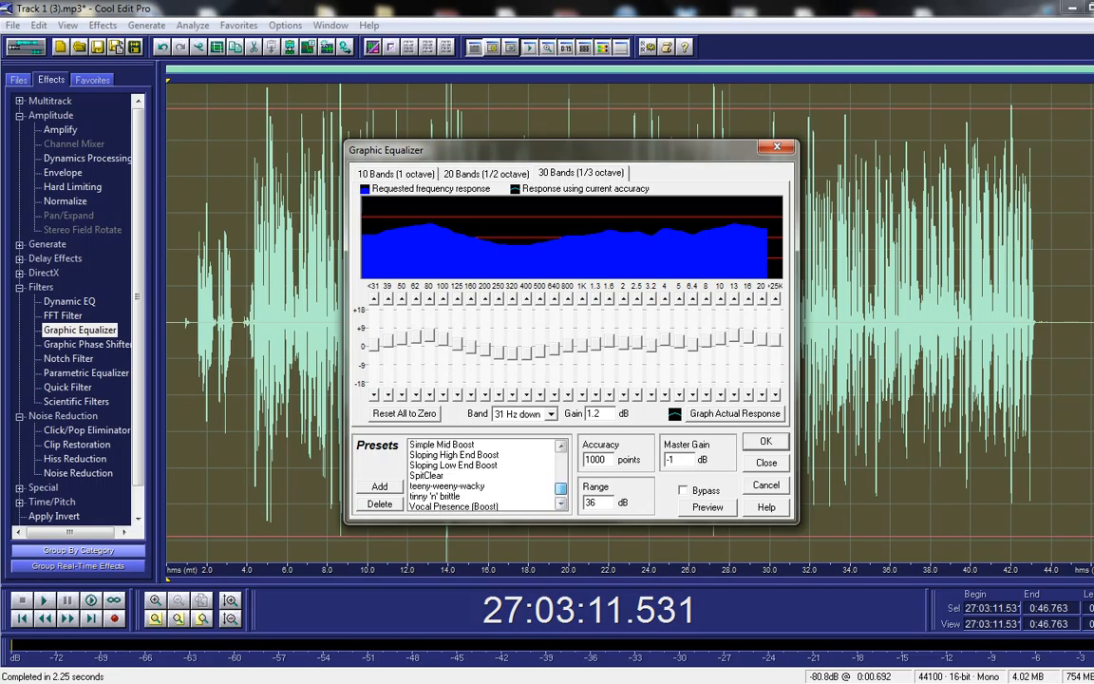
{"action": "left_click", "coordinate": [475, 474]}
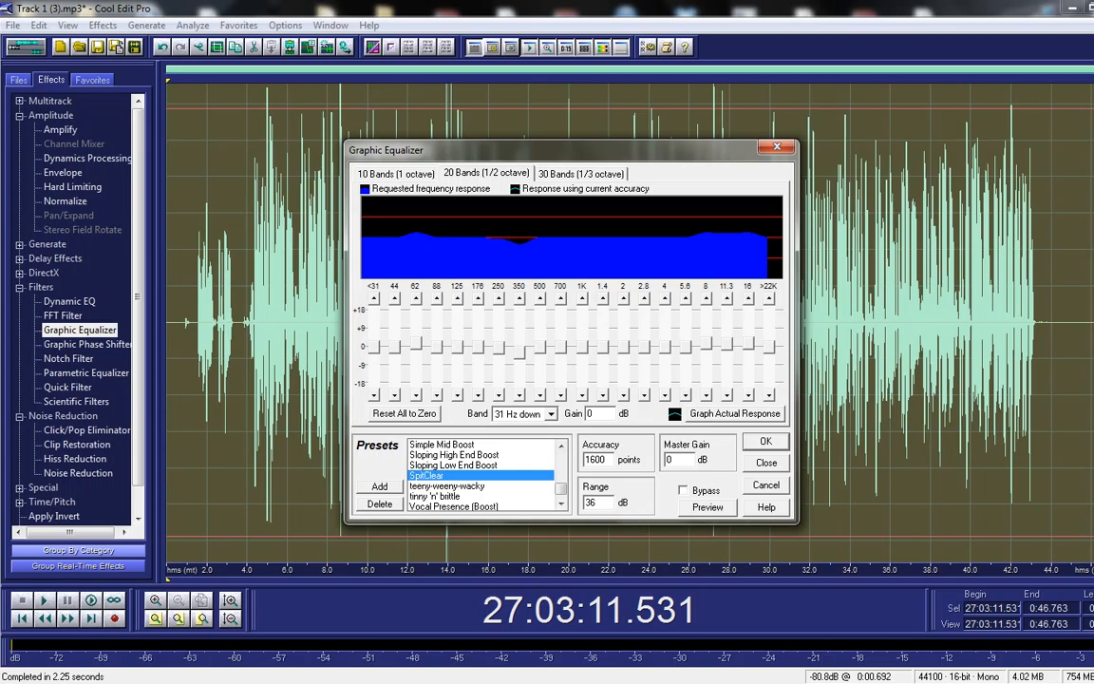
Step: Preview the SpitClear curve on the vocal while adjusting the playback volume
{"action": "left_click", "coordinate": [707, 507]}
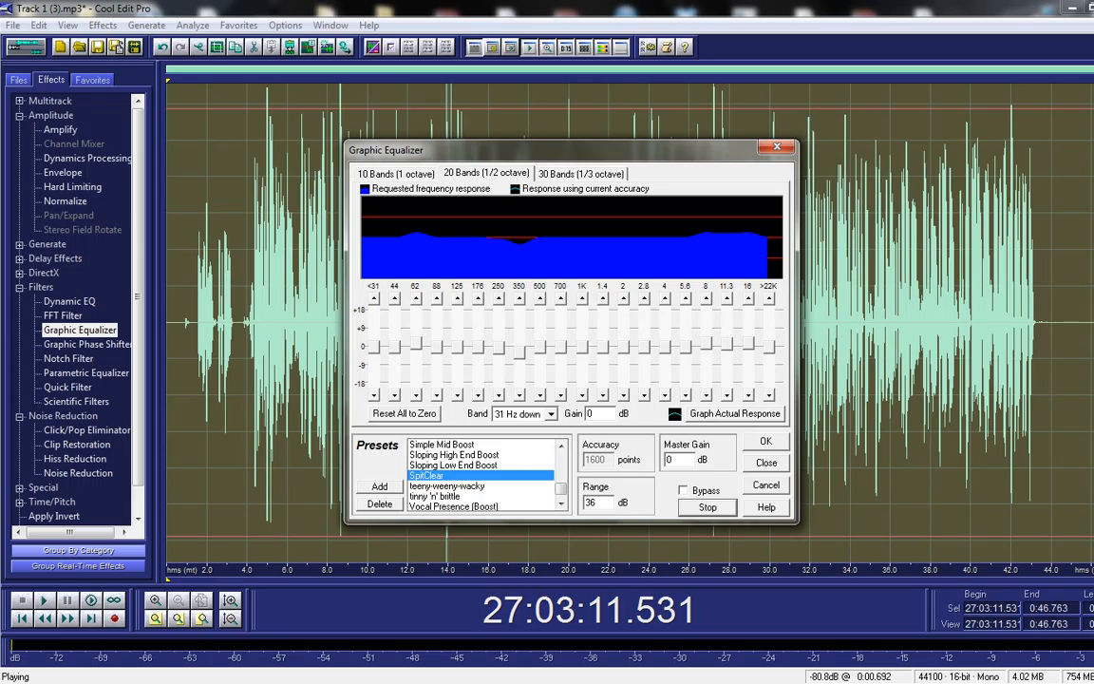
{"action": "key", "text": "XF86AudioRaiseVolume"}
{"action": "key", "text": "XF86AudioLowerVolume"}
{"action": "key", "text": "XF86AudioLowerVolume"}
{"action": "key", "text": "XF86AudioLowerVolume"}
{"action": "key", "text": "XF86AudioLowerVolume"}
{"action": "key", "text": "XF86AudioLowerVolume"}
{"action": "key", "text": "XF86AudioLowerVolume"}
{"action": "key", "text": "XF86AudioLowerVolume"}
{"action": "key", "text": "XF86AudioLowerVolume"}
{"action": "key", "text": "XF86AudioLowerVolume"}
{"action": "key", "text": "XF86AudioLowerVolume"}
{"action": "key", "text": "XF86AudioLowerVolume"}
{"action": "key", "text": "XF86AudioLowerVolume"}
{"action": "key", "text": "XF86AudioLowerVolume"}
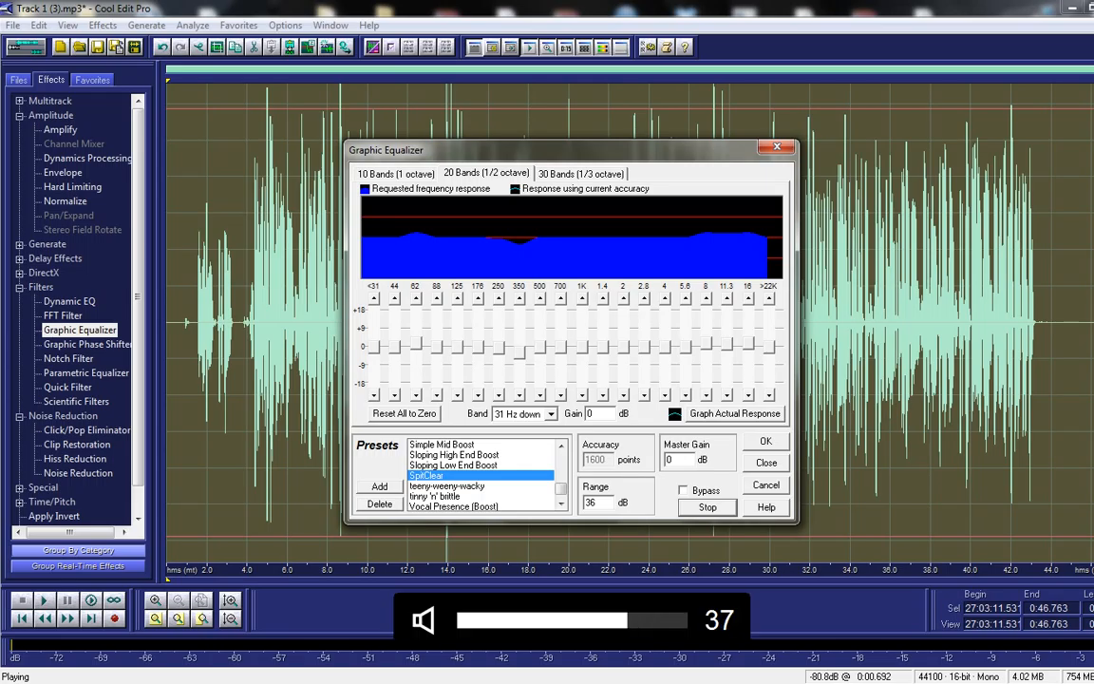
{"action": "key", "text": "XF86AudioLowerVolume"}
{"action": "key", "text": "XF86AudioLowerVolume"}
{"action": "key", "text": "XF86AudioLowerVolume"}
{"action": "key", "text": "XF86AudioLowerVolume"}
{"action": "key", "text": "XF86AudioLowerVolume"}
{"action": "key", "text": "XF86AudioLowerVolume"}
{"action": "key", "text": "XF86AudioLowerVolume"}
{"action": "key", "text": "XF86AudioLowerVolume"}
{"action": "key", "text": "XF86AudioLowerVolume"}
{"action": "key", "text": "XF86AudioRaiseVolume"}
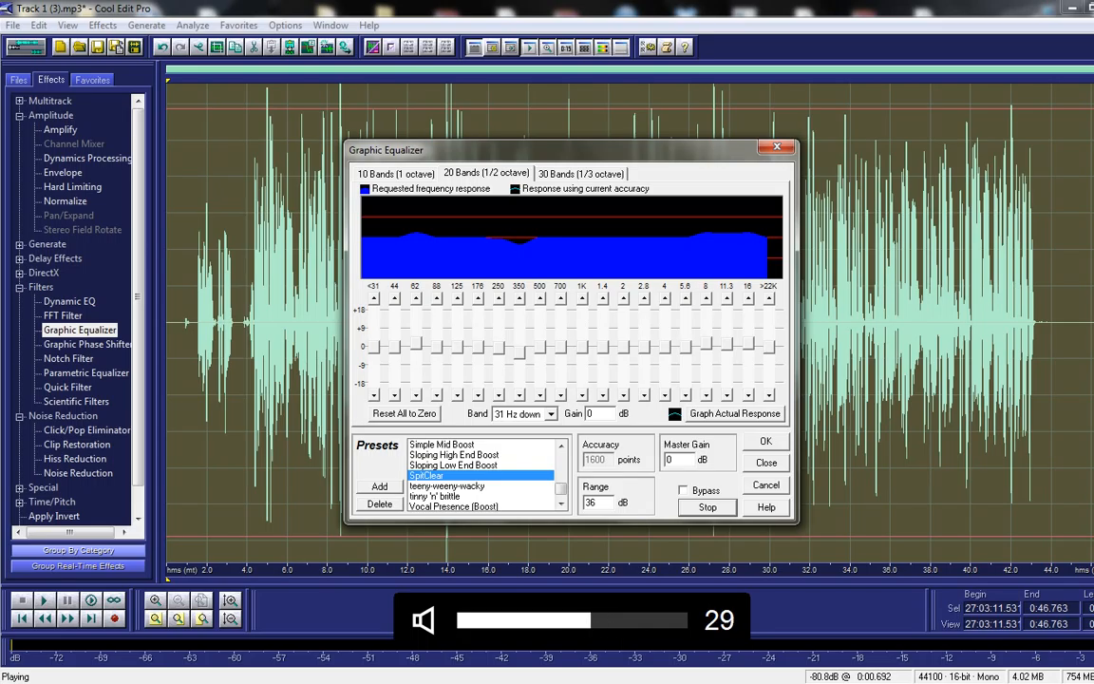
{"action": "left_click", "coordinate": [708, 507]}
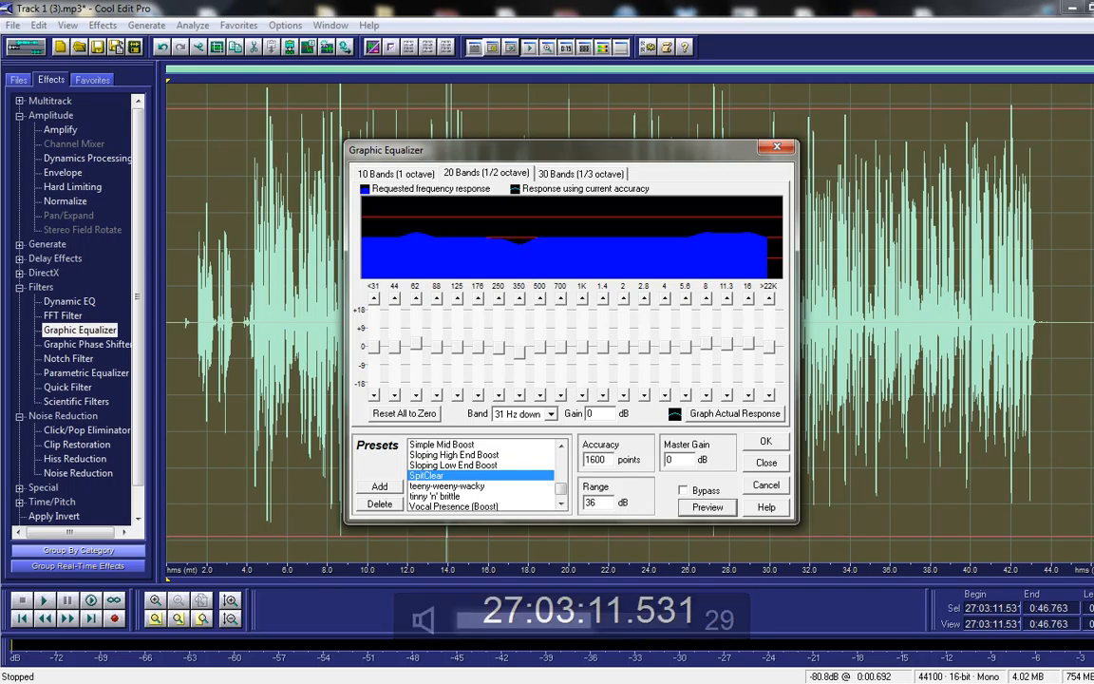
Step: Preview the 30-band Punch&Sparkle preset and apply it to the vocal
{"action": "scroll", "coordinate": [484, 475], "scroll_direction": "up", "scroll_amount": 10}
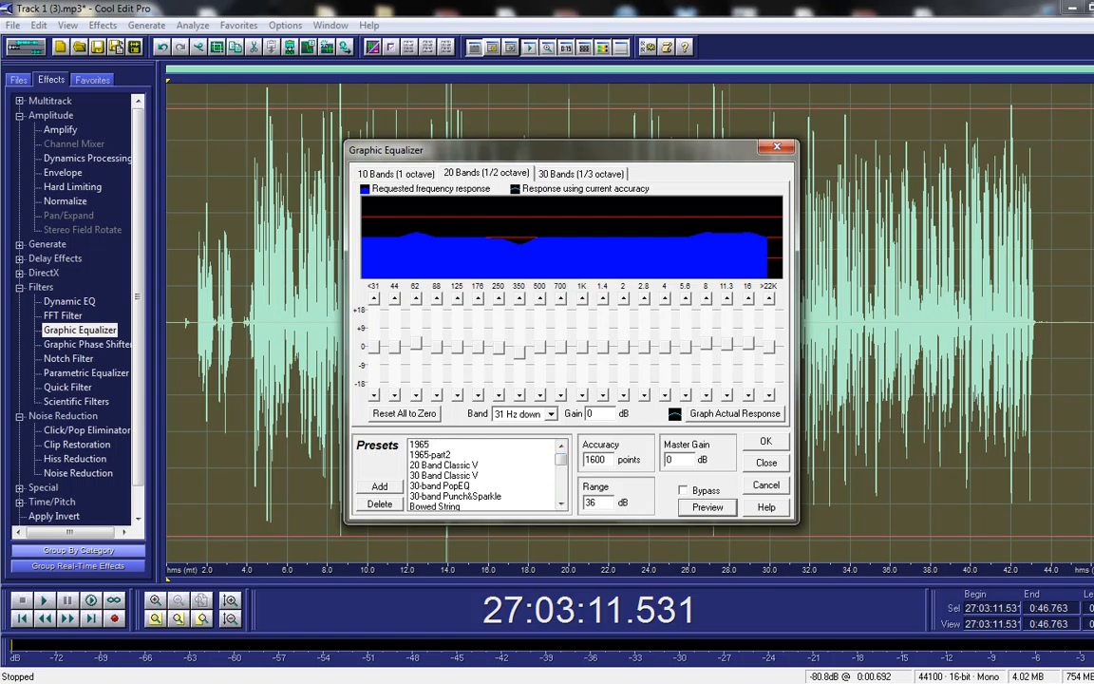
{"action": "left_click", "coordinate": [482, 496]}
{"action": "left_click", "coordinate": [707, 507]}
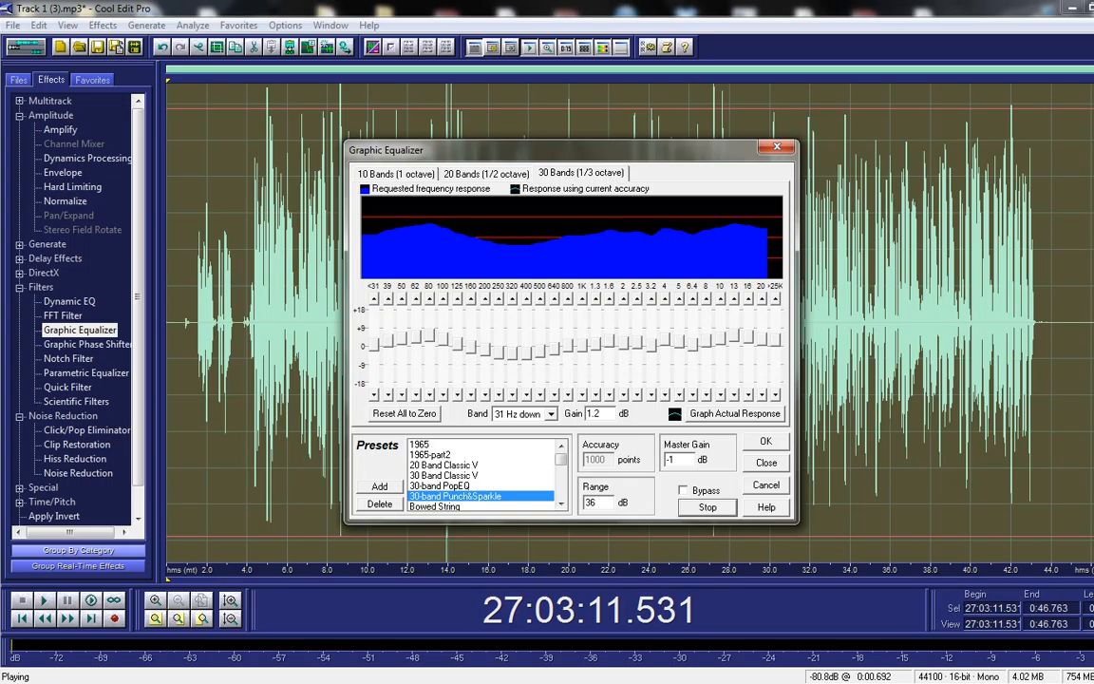
{"action": "key", "text": "space"}
{"action": "mouse_move", "coordinate": [562, 459]}
{"action": "left_mouse_down"}
{"action": "mouse_move", "coordinate": [562, 491]}
{"action": "mouse_move", "coordinate": [561, 459]}
{"action": "left_mouse_up"}
{"action": "left_click", "coordinate": [456, 495]}
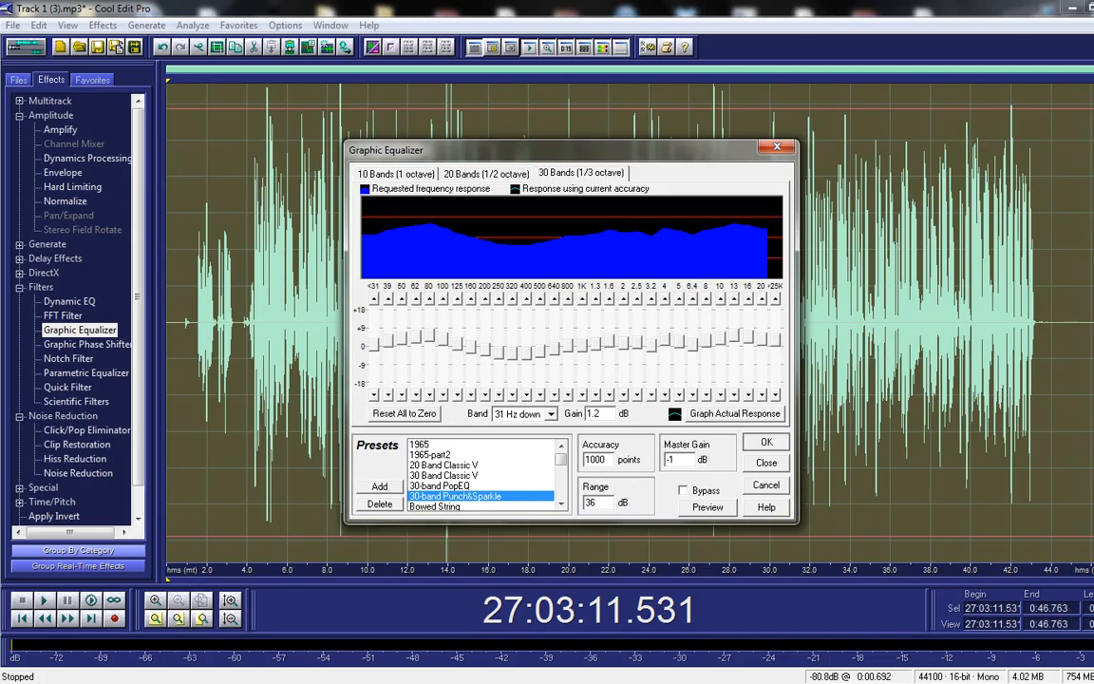
{"action": "key", "text": "Return"}
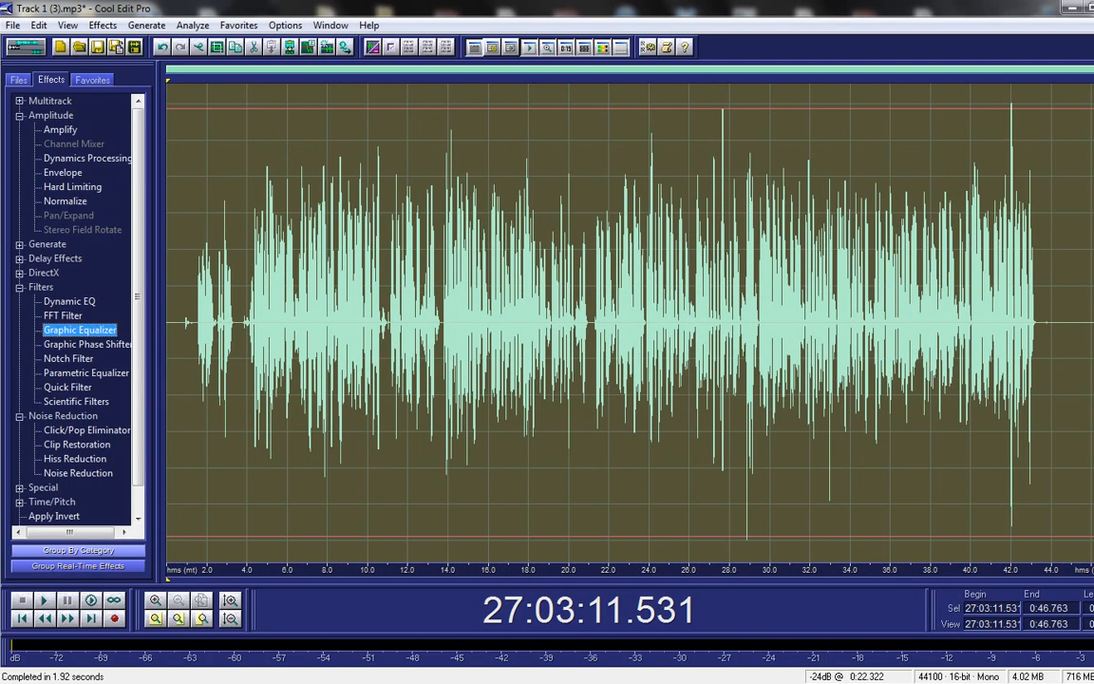
Step: Inspect the processed waveform near 0:11, then select the entire waveform
{"action": "left_click", "coordinate": [484, 260]}
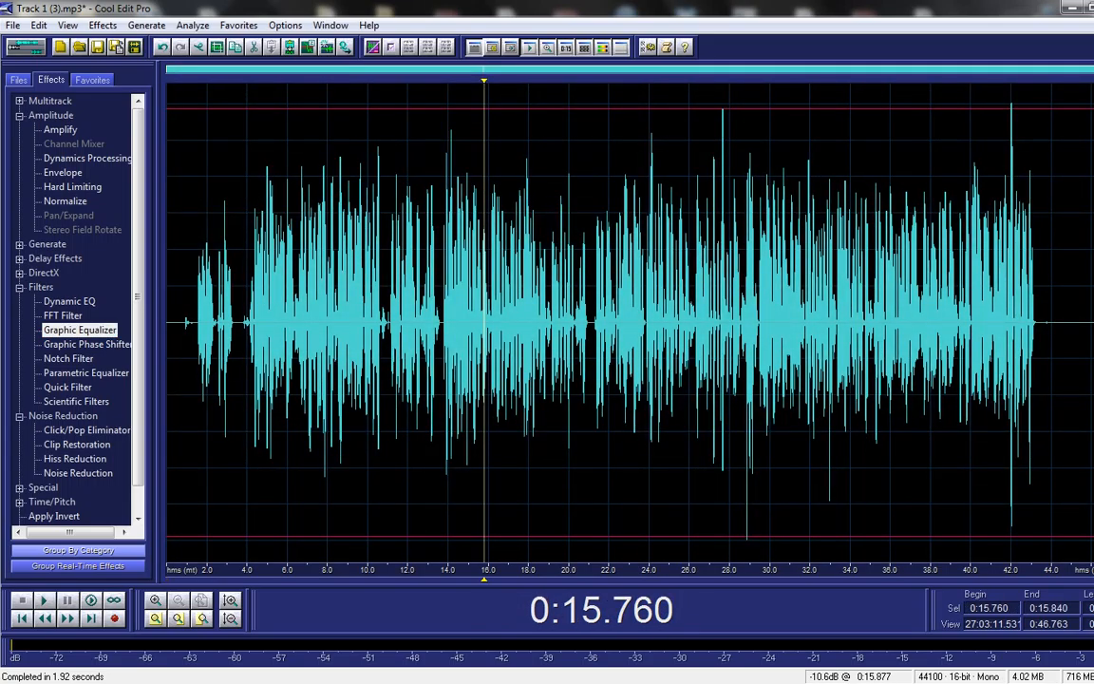
{"action": "left_click", "coordinate": [392, 260]}
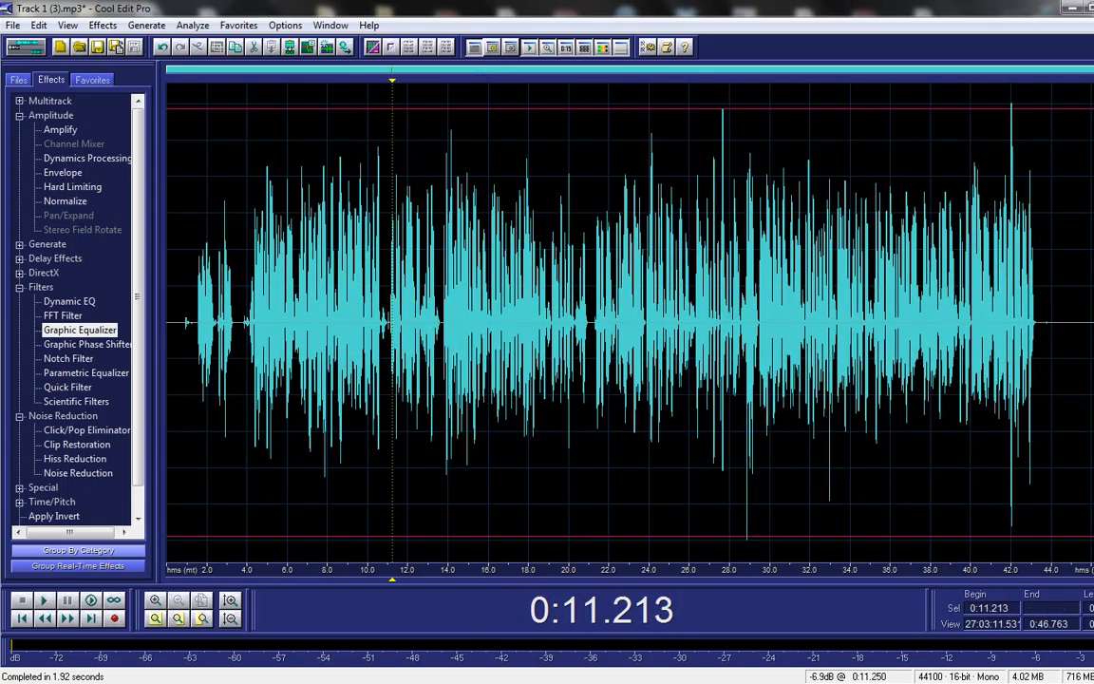
{"action": "left_click", "coordinate": [395, 259]}
{"action": "key", "text": "ctrl+a"}
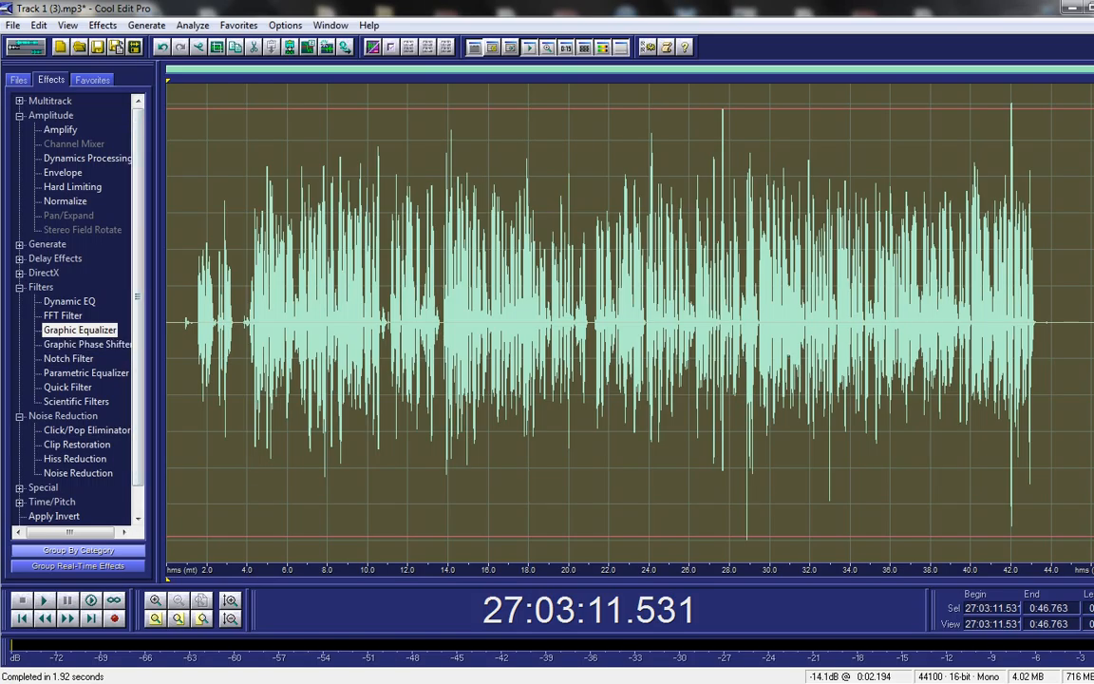
Step: Audition De-Esser Light, 4:1 and Heavy Master Limit, then apply the RealAudio® Compander dynamics preset
{"action": "double_click", "coordinate": [86, 158]}
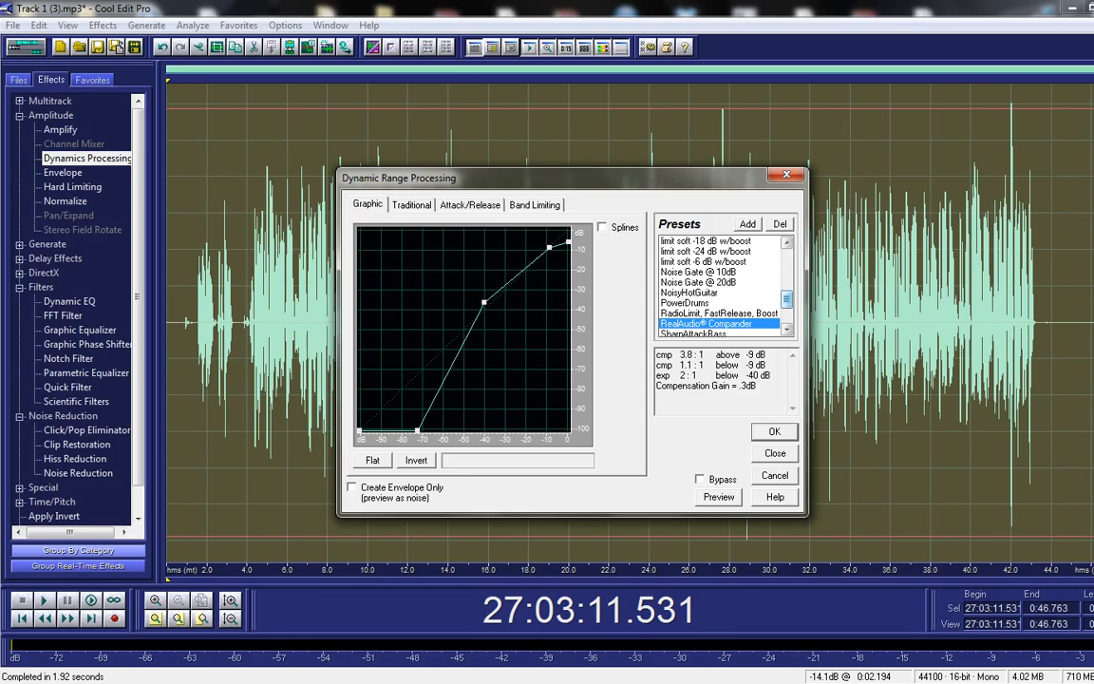
{"action": "scroll", "coordinate": [719, 285], "scroll_direction": "up", "scroll_amount": 5}
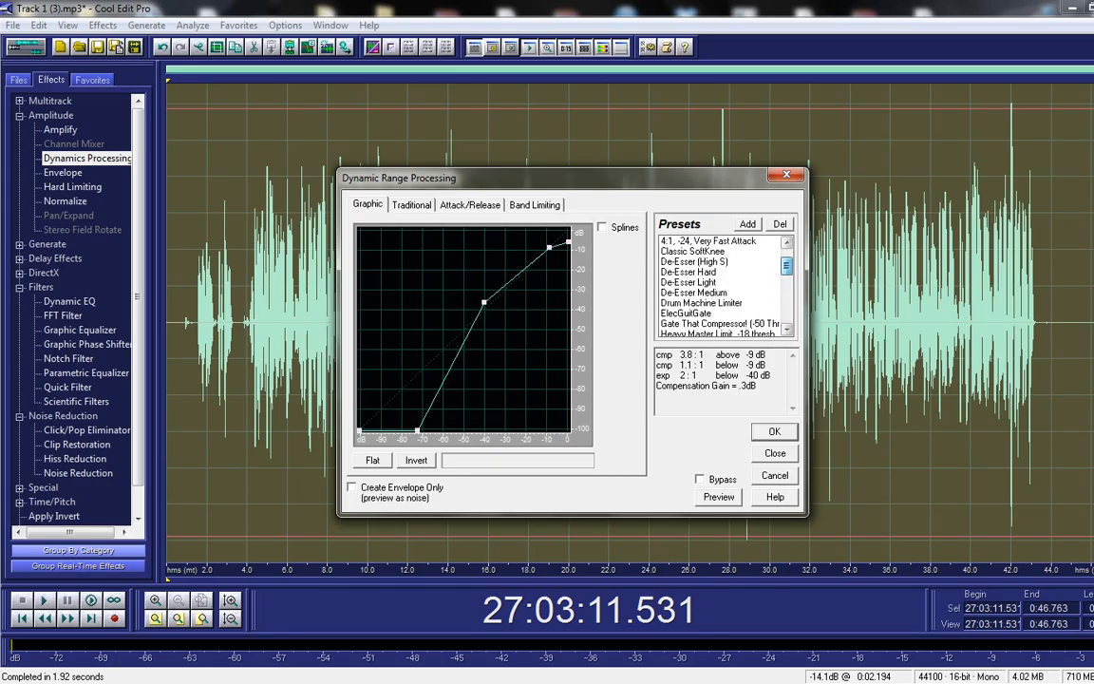
{"action": "left_click", "coordinate": [698, 282]}
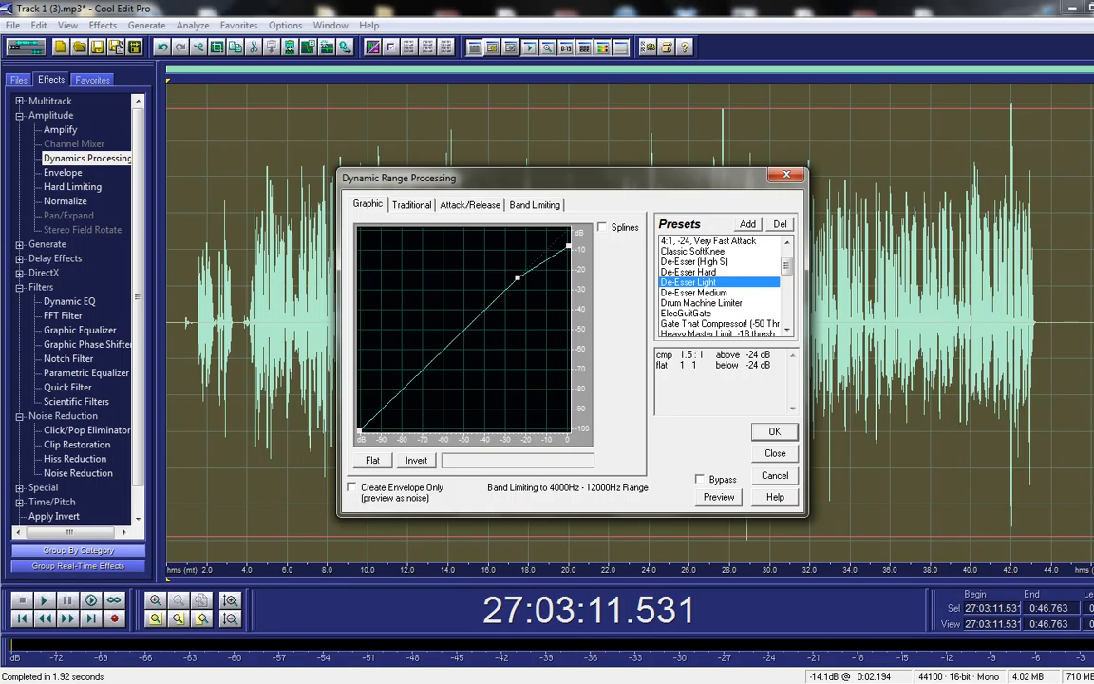
{"action": "left_click", "coordinate": [714, 241]}
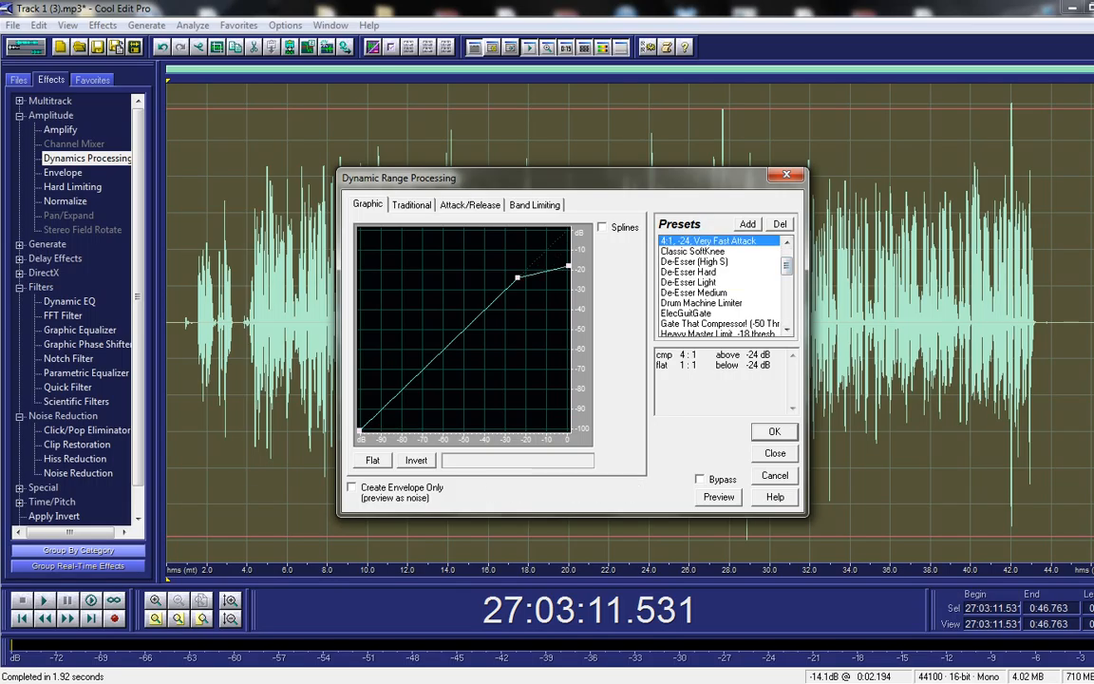
{"action": "left_click", "coordinate": [700, 283]}
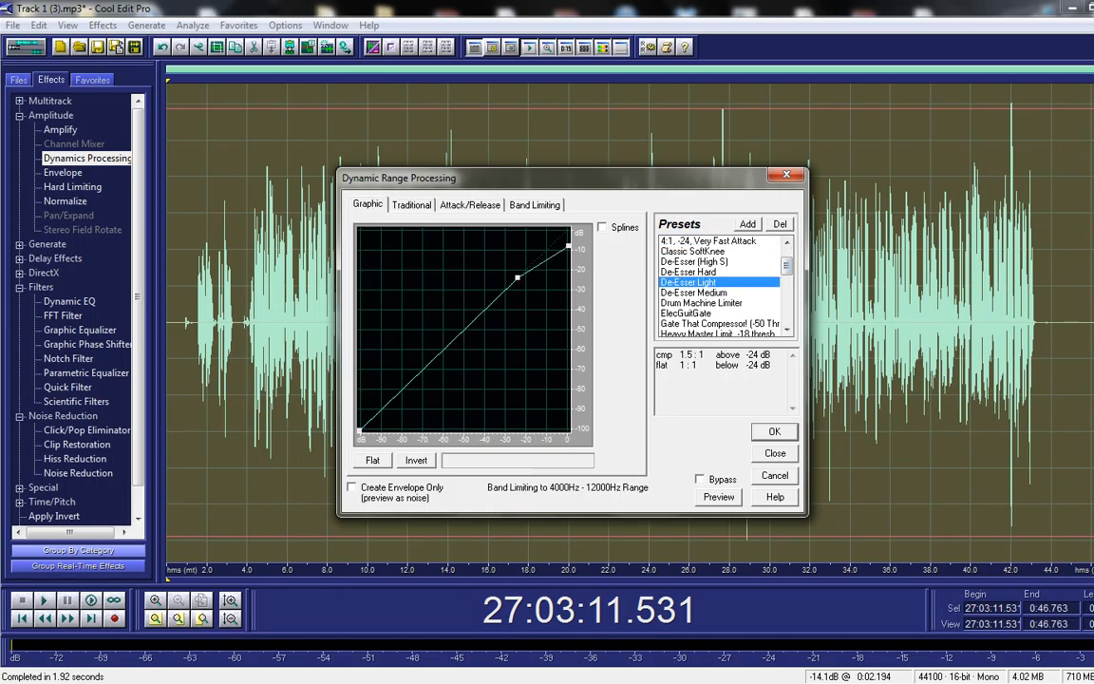
{"action": "scroll", "coordinate": [722, 285], "scroll_direction": "down", "scroll_amount": 2}
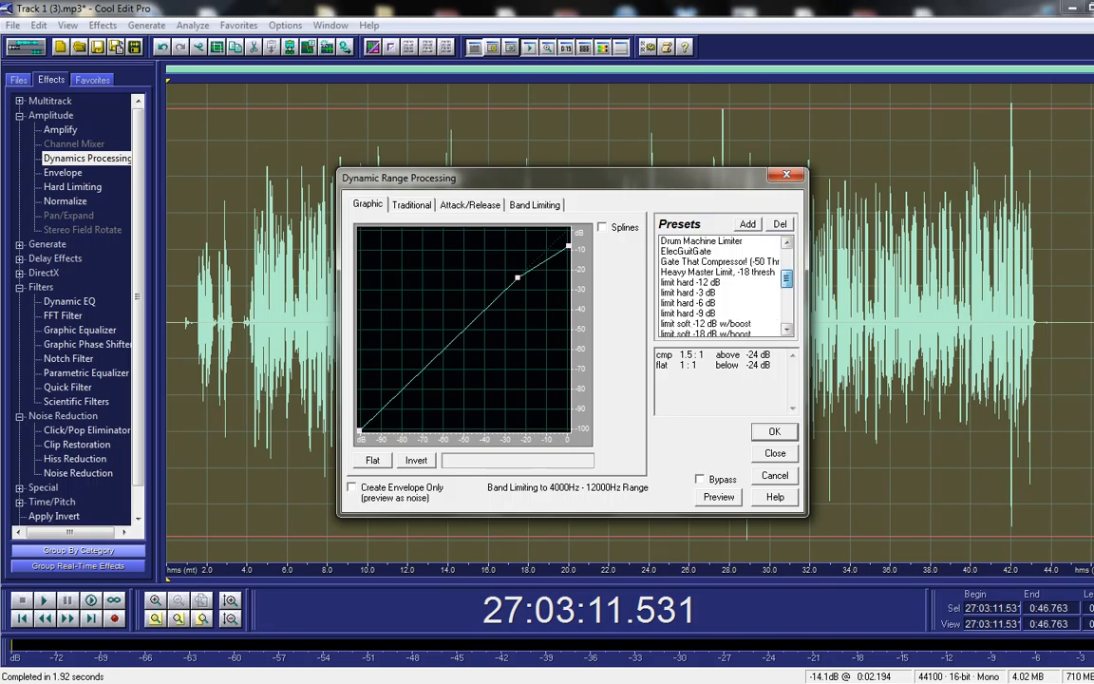
{"action": "left_click", "coordinate": [718, 272]}
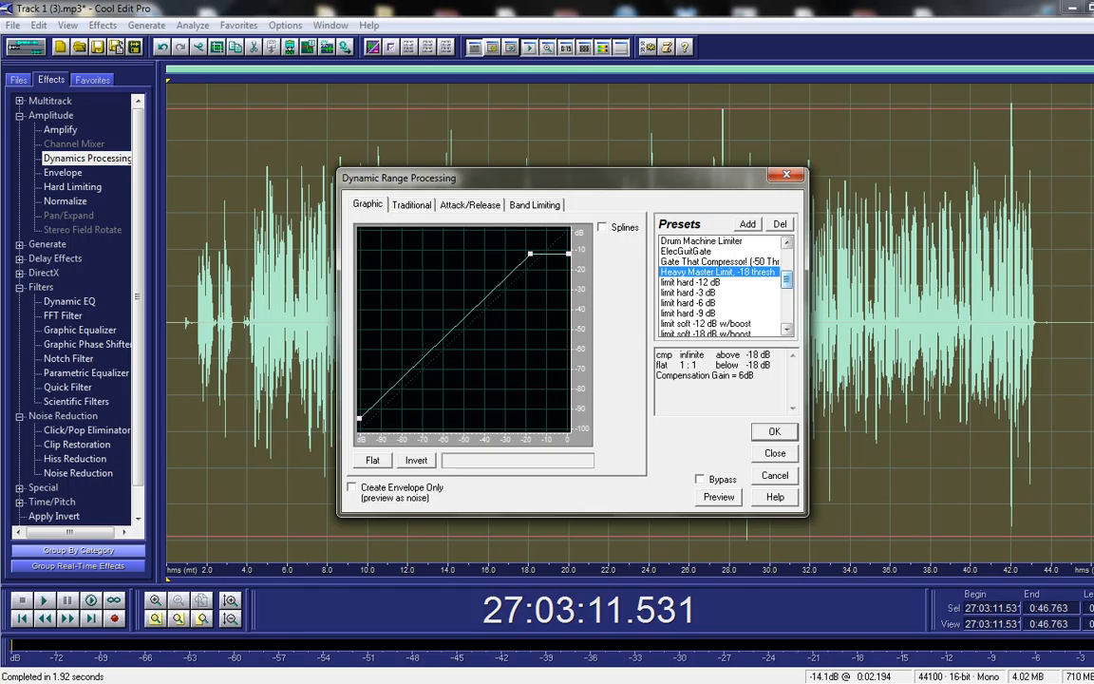
{"action": "left_click_drag", "start_coordinate": [786, 280], "coordinate": [786, 313]}
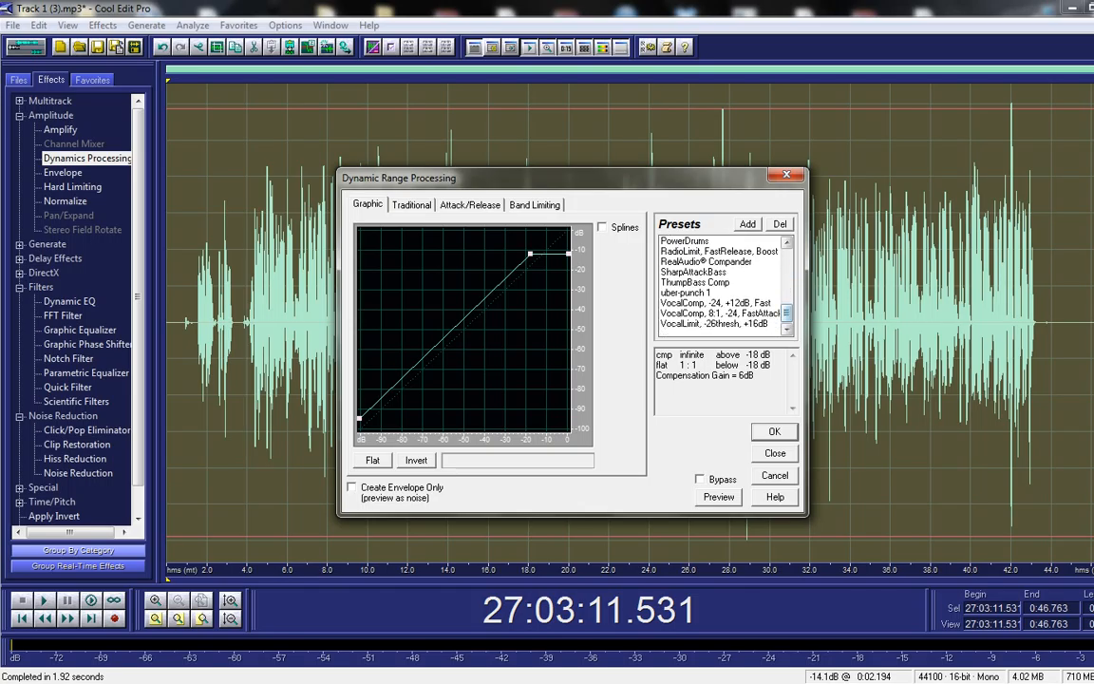
{"action": "left_click", "coordinate": [706, 261]}
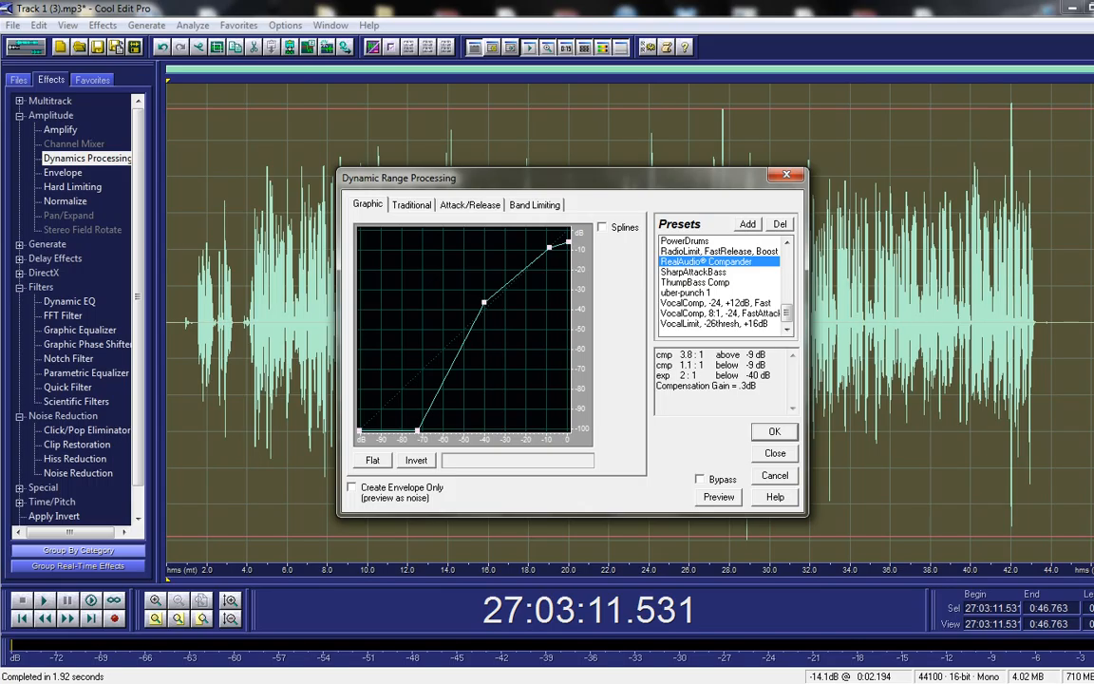
{"action": "key", "text": "Return"}
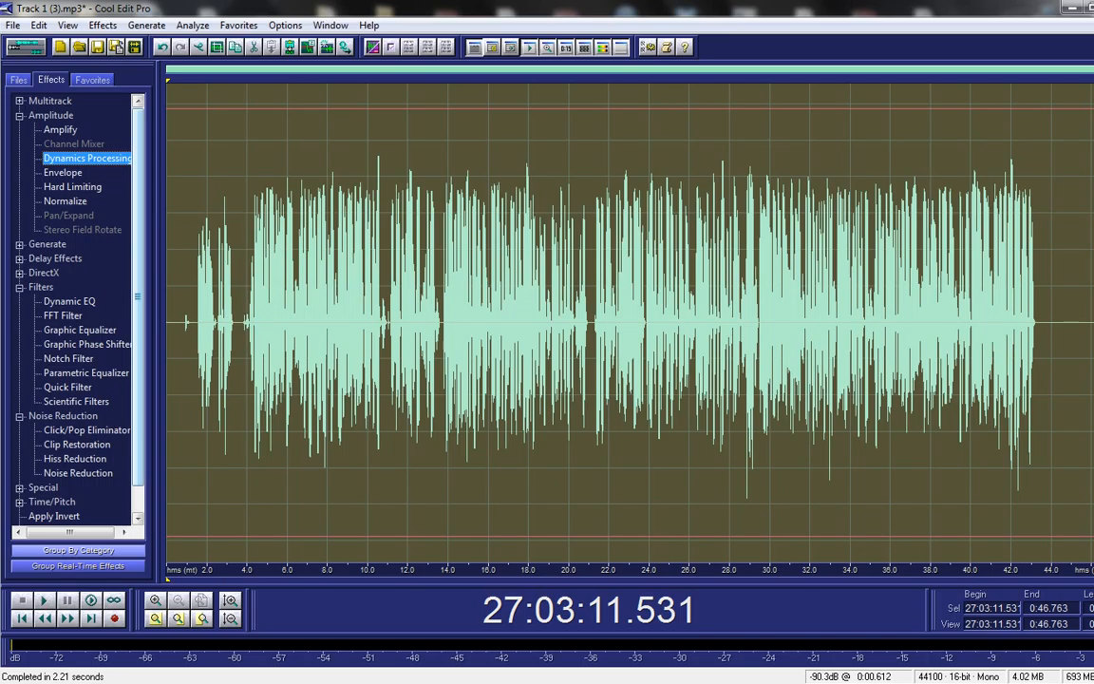
Step: Open Filters > Parametric Equalizer from the Effects tree and scroll through its Presets list
{"action": "left_click_drag", "start_coordinate": [137, 297], "coordinate": [138, 310]}
{"action": "left_click", "coordinate": [86, 359]}
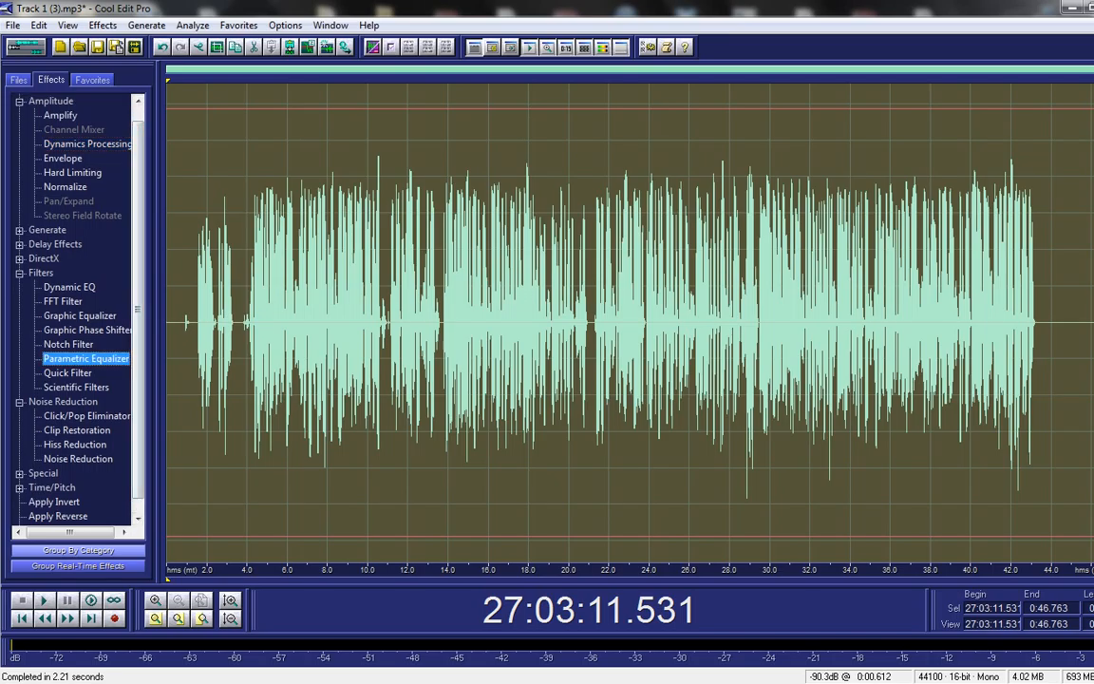
{"action": "double_click", "coordinate": [85, 359]}
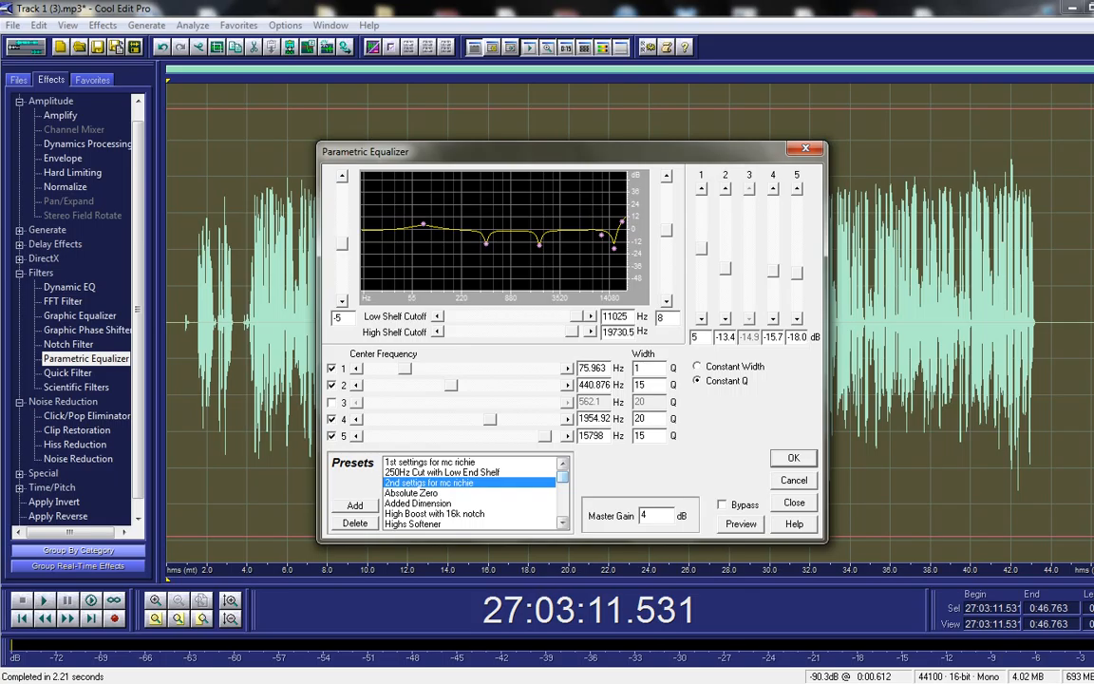
{"action": "scroll", "coordinate": [470, 492], "scroll_direction": "down", "scroll_amount": 10}
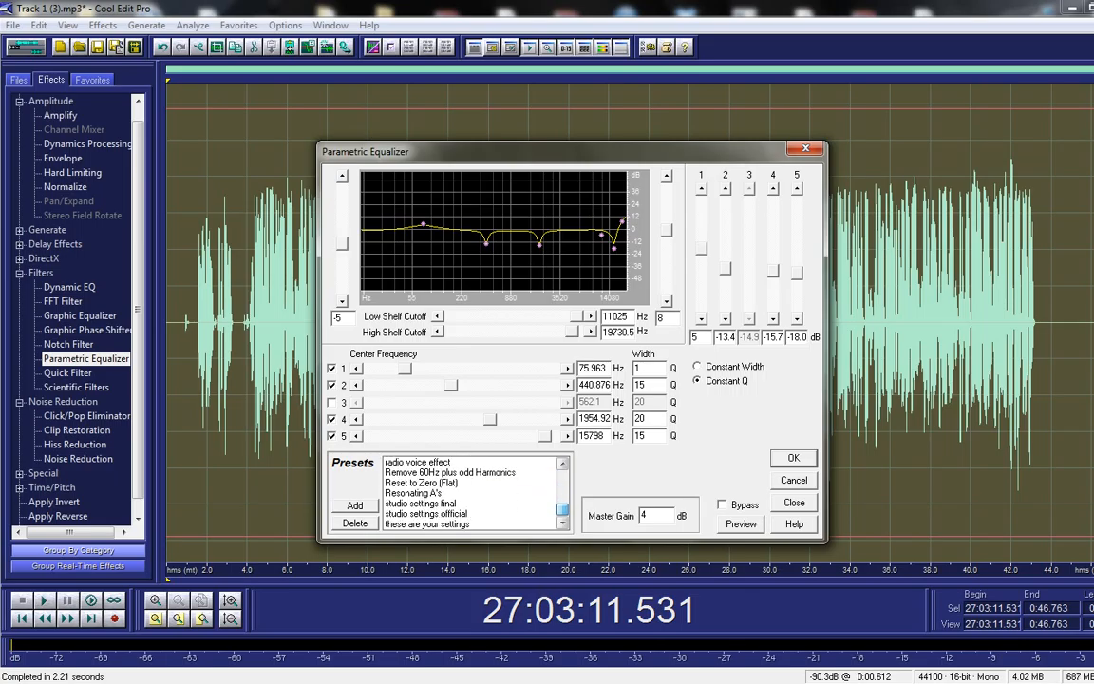
{"action": "left_click_drag", "start_coordinate": [562, 505], "coordinate": [562, 477]}
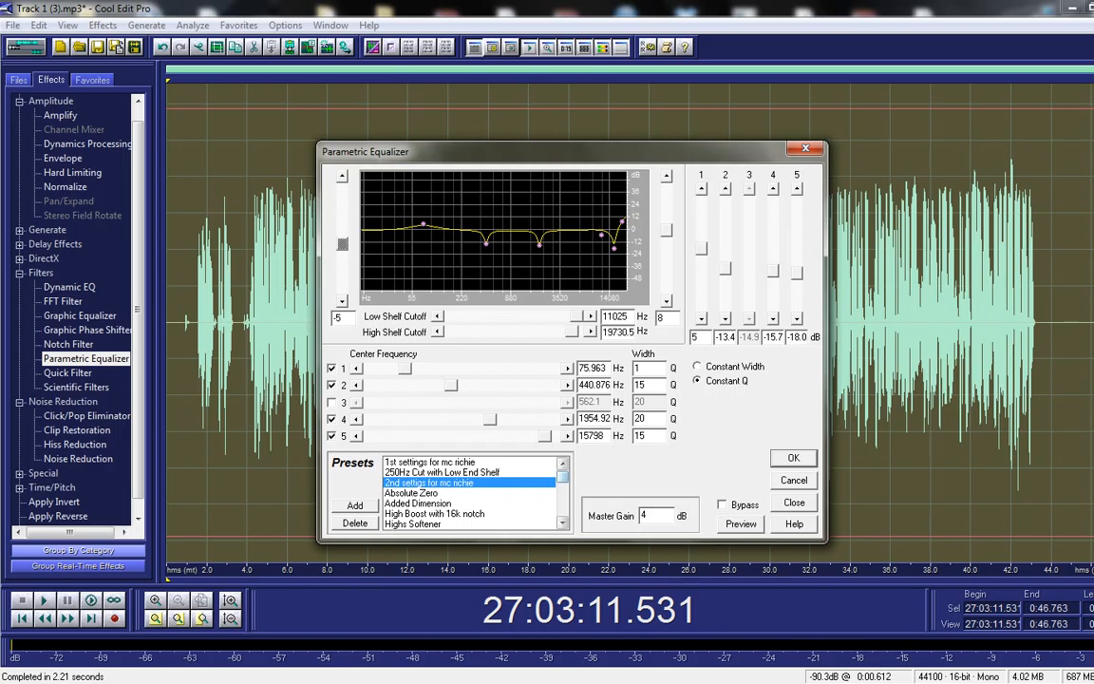
{"action": "mouse_move", "coordinate": [562, 477]}
{"action": "left_mouse_down"}
{"action": "mouse_move", "coordinate": [562, 510]}
{"action": "mouse_move", "coordinate": [562, 477]}
{"action": "left_mouse_up"}
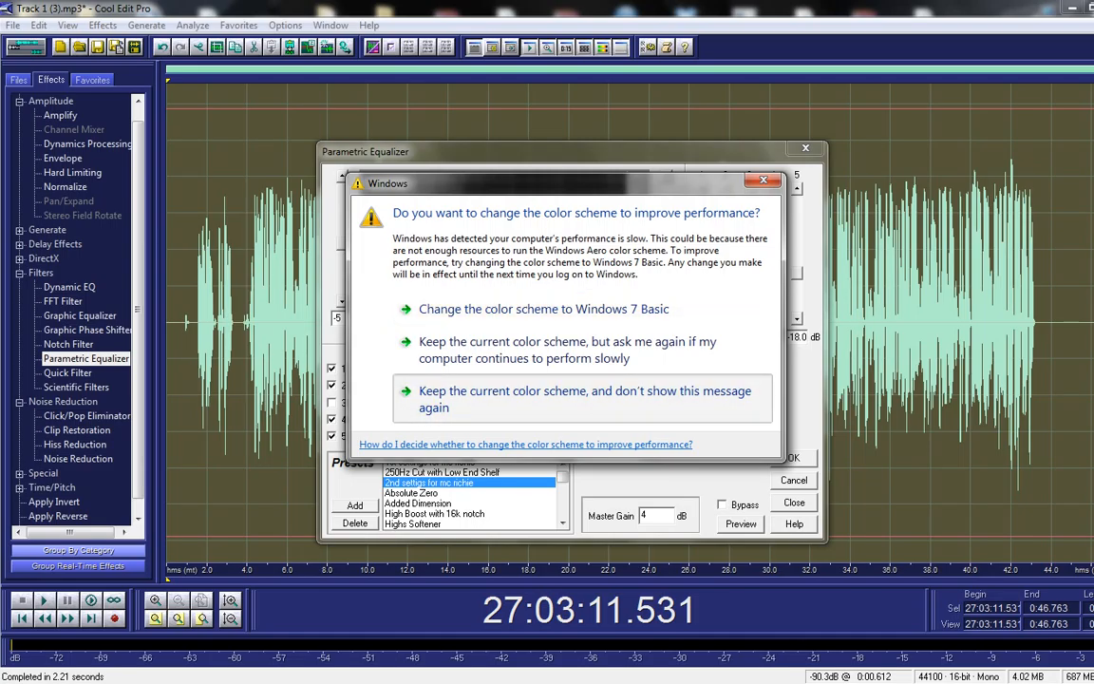
Step: Keep the current Windows colour scheme and stop the message from showing again
{"action": "left_click", "coordinate": [584, 398]}
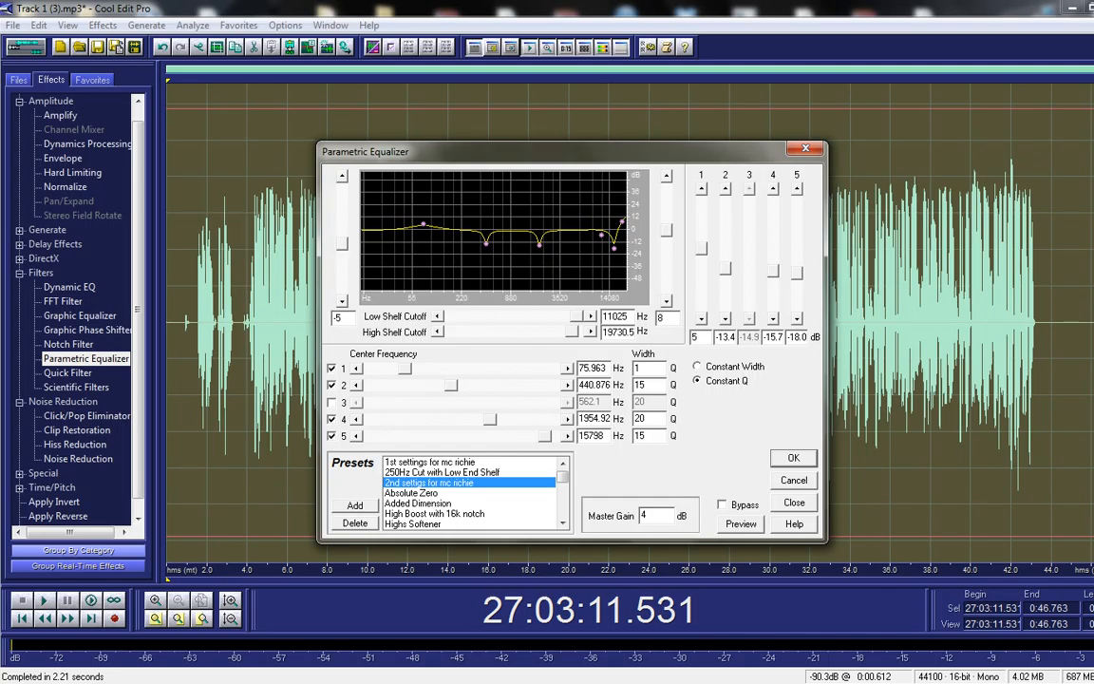
Step: Retune band 1's centre frequency to about 69 Hz in the Parametric Equalizer
{"action": "left_click_drag", "start_coordinate": [404, 369], "coordinate": [397, 369]}
{"action": "mouse_move", "coordinate": [397, 368]}
{"action": "left_mouse_down"}
{"action": "mouse_move", "coordinate": [407, 368]}
{"action": "mouse_move", "coordinate": [370, 369]}
{"action": "mouse_move", "coordinate": [409, 368]}
{"action": "left_mouse_up"}
{"action": "left_click", "coordinate": [606, 369]}
{"action": "left_click_drag", "start_coordinate": [644, 369], "coordinate": [633, 369]}
{"action": "left_click", "coordinate": [641, 369]}
{"action": "left_click_drag", "start_coordinate": [408, 368], "coordinate": [397, 369]}
Step: Move band 2's notch to 263.41 Hz with a -15.3 dB cut
{"action": "key", "text": "BackSpace"}
{"action": "key", "text": "BackSpace"}
{"action": "left_click_drag", "start_coordinate": [451, 385], "coordinate": [432, 385]}
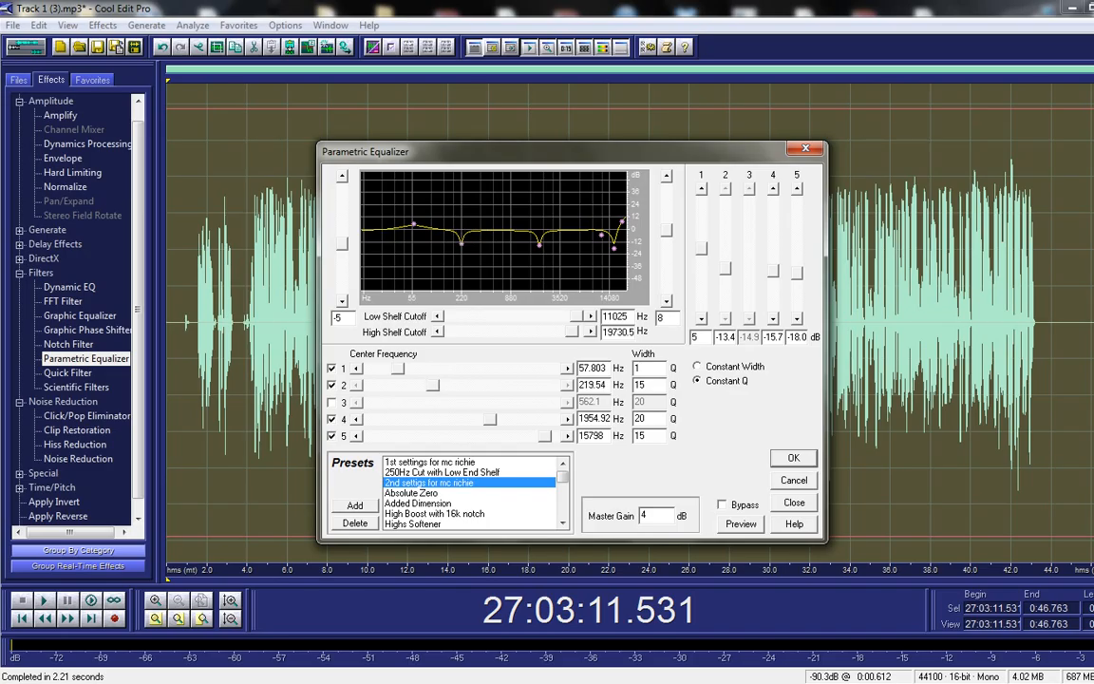
{"action": "mouse_move", "coordinate": [432, 384]}
{"action": "left_mouse_down"}
{"action": "mouse_move", "coordinate": [454, 384]}
{"action": "mouse_move", "coordinate": [436, 384]}
{"action": "left_mouse_up"}
{"action": "left_click_drag", "start_coordinate": [725, 268], "coordinate": [725, 278]}
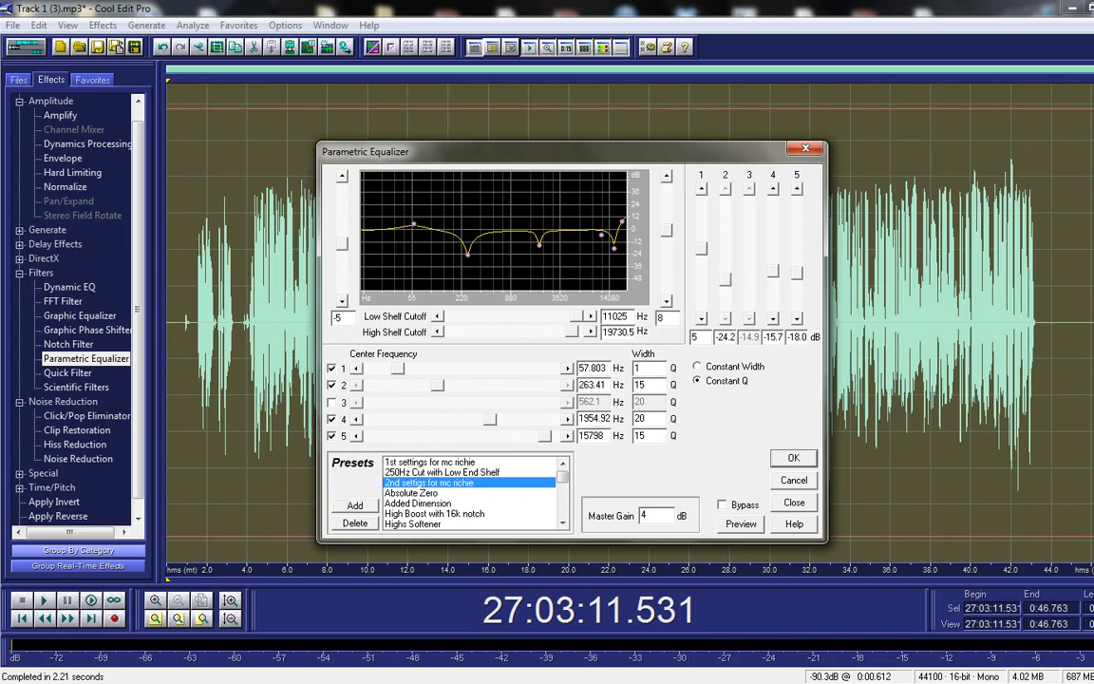
{"action": "mouse_move", "coordinate": [725, 280]}
{"action": "left_mouse_down"}
{"action": "mouse_move", "coordinate": [726, 230]}
{"action": "mouse_move", "coordinate": [725, 287]}
{"action": "mouse_move", "coordinate": [726, 249]}
{"action": "mouse_move", "coordinate": [726, 270]}
{"action": "left_mouse_up"}
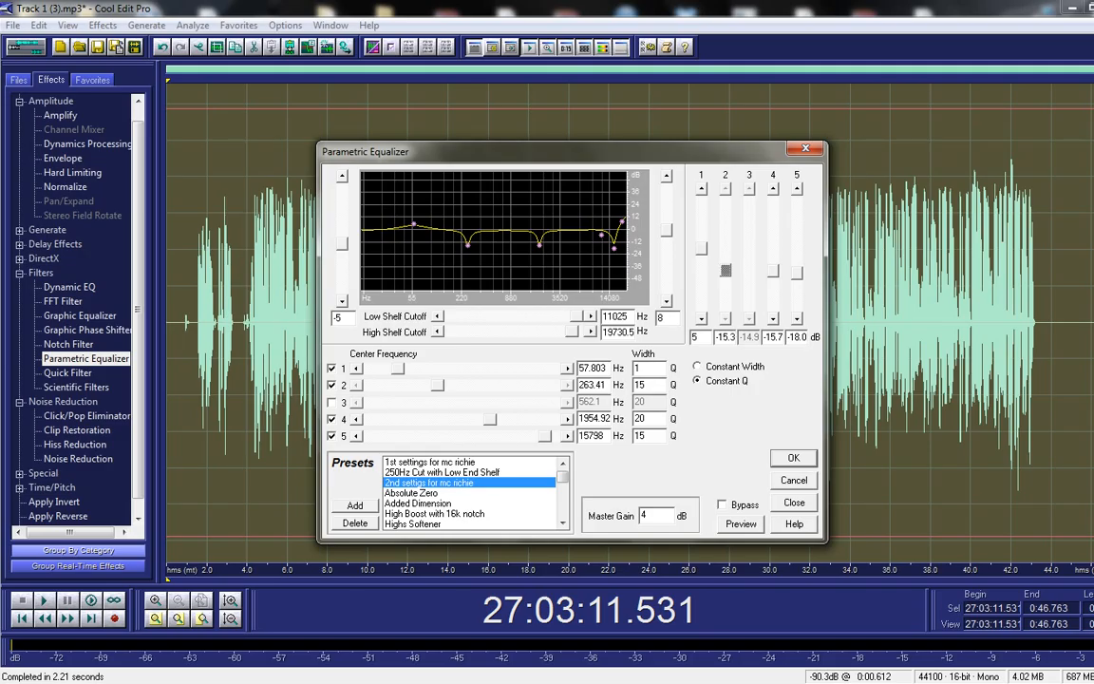
Step: Drag band 4 to a 1674.2 Hz, -16.7 dB notch and band 5 to 10649 Hz
{"action": "left_click", "coordinate": [647, 385]}
{"action": "left_click", "coordinate": [490, 419]}
{"action": "left_click_drag", "start_coordinate": [490, 419], "coordinate": [517, 418]}
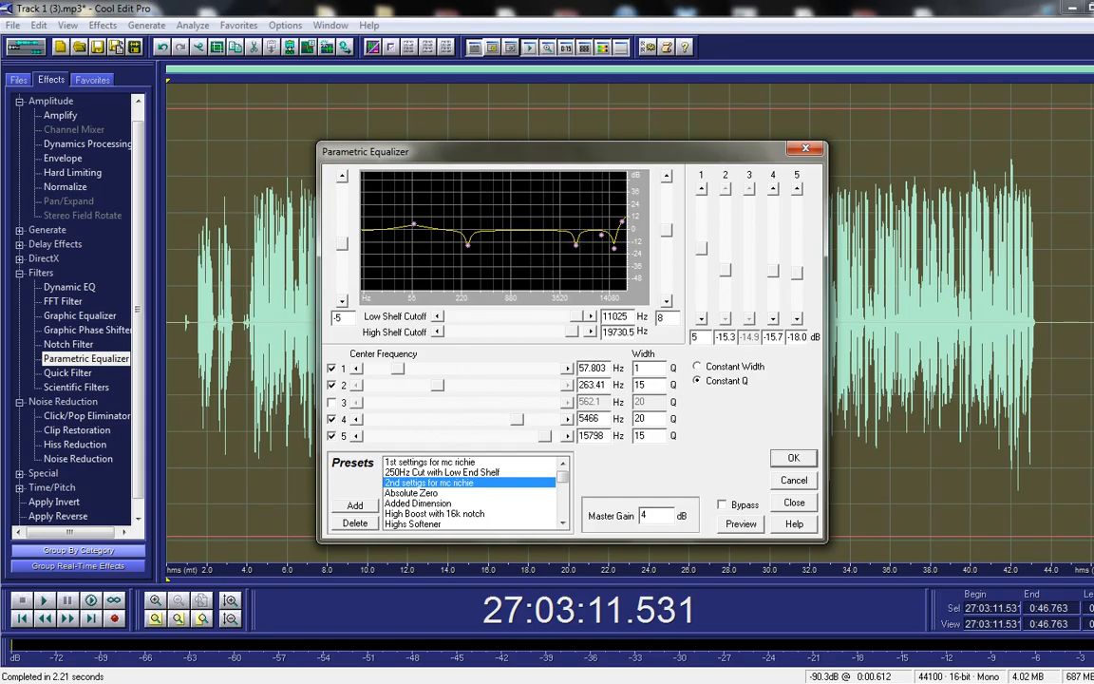
{"action": "left_click_drag", "start_coordinate": [517, 419], "coordinate": [486, 419]}
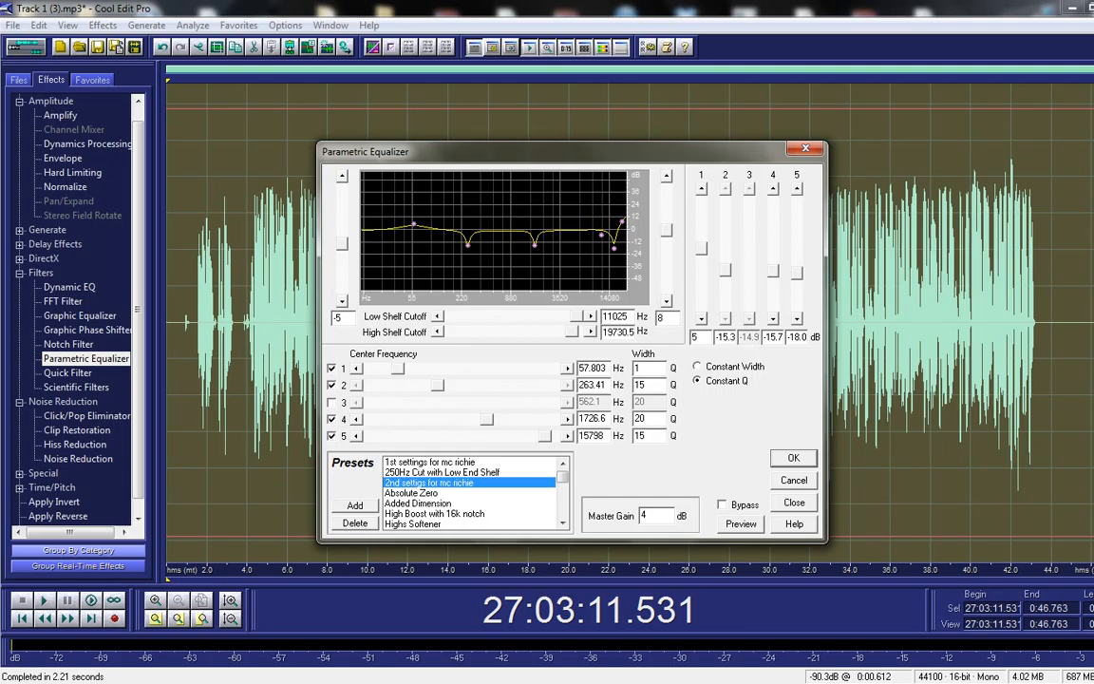
{"action": "left_click_drag", "start_coordinate": [486, 418], "coordinate": [486, 419]}
{"action": "left_click_drag", "start_coordinate": [773, 271], "coordinate": [773, 271]}
{"action": "left_click_drag", "start_coordinate": [544, 436], "coordinate": [533, 436]}
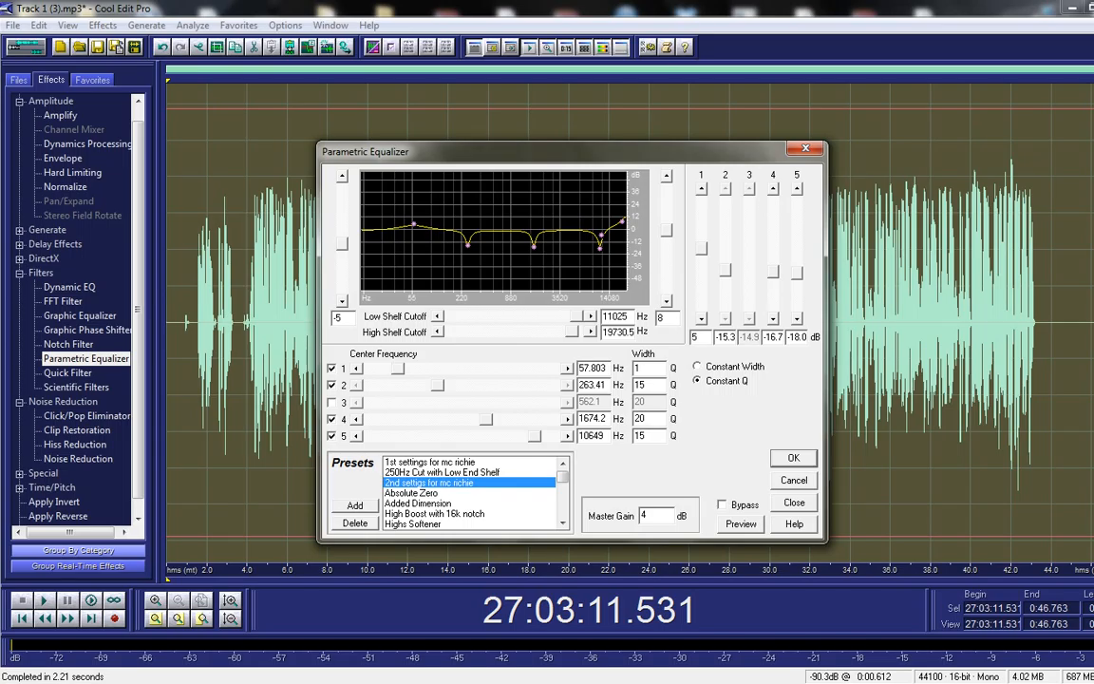
Step: Set band 5 to 17833 Hz, tweak the high shelf, band 1 +5.75 dB at 57 Hz, low shelf -5.9 dB
{"action": "left_click_drag", "start_coordinate": [533, 435], "coordinate": [548, 436]}
{"action": "left_click_drag", "start_coordinate": [622, 222], "coordinate": [622, 226]}
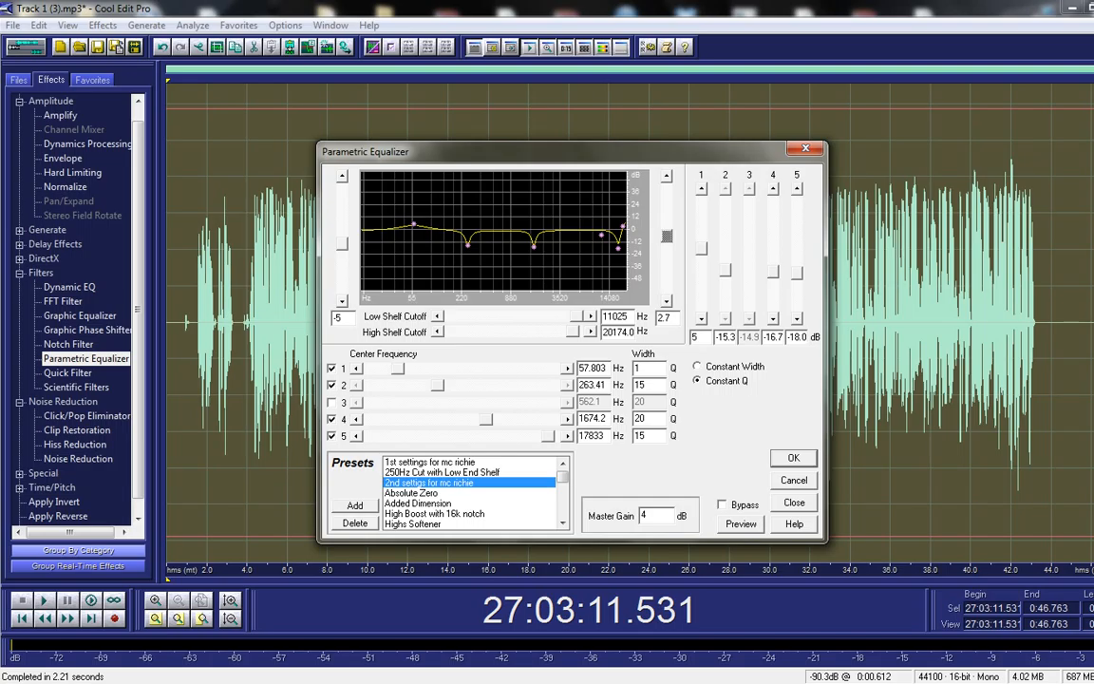
{"action": "left_click_drag", "start_coordinate": [622, 226], "coordinate": [622, 229]}
{"action": "left_click_drag", "start_coordinate": [622, 229], "coordinate": [622, 228]}
{"action": "left_click", "coordinate": [414, 224]}
{"action": "mouse_move", "coordinate": [414, 224]}
{"action": "left_mouse_down"}
{"action": "mouse_move", "coordinate": [412, 238]}
{"action": "mouse_move", "coordinate": [413, 224]}
{"action": "left_mouse_up"}
{"action": "left_click_drag", "start_coordinate": [342, 245], "coordinate": [341, 244]}
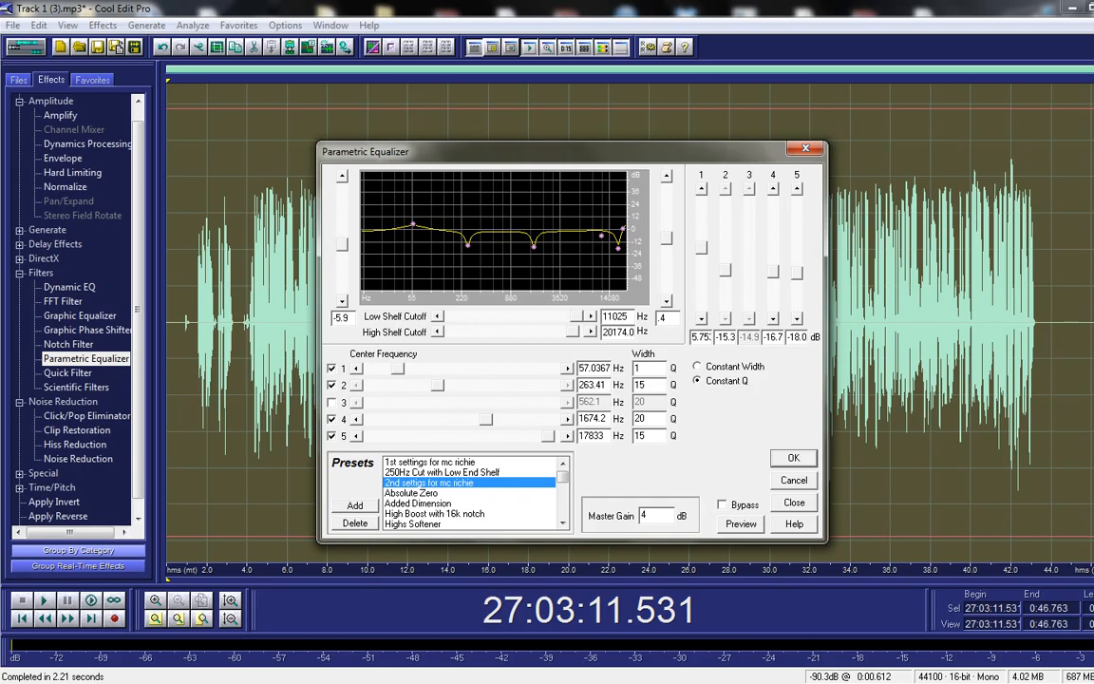
Step: Reload the '2nd settigs for mc richie' preset, keep Master Gain 4, and apply it to the vocal
{"action": "left_click", "coordinate": [430, 463]}
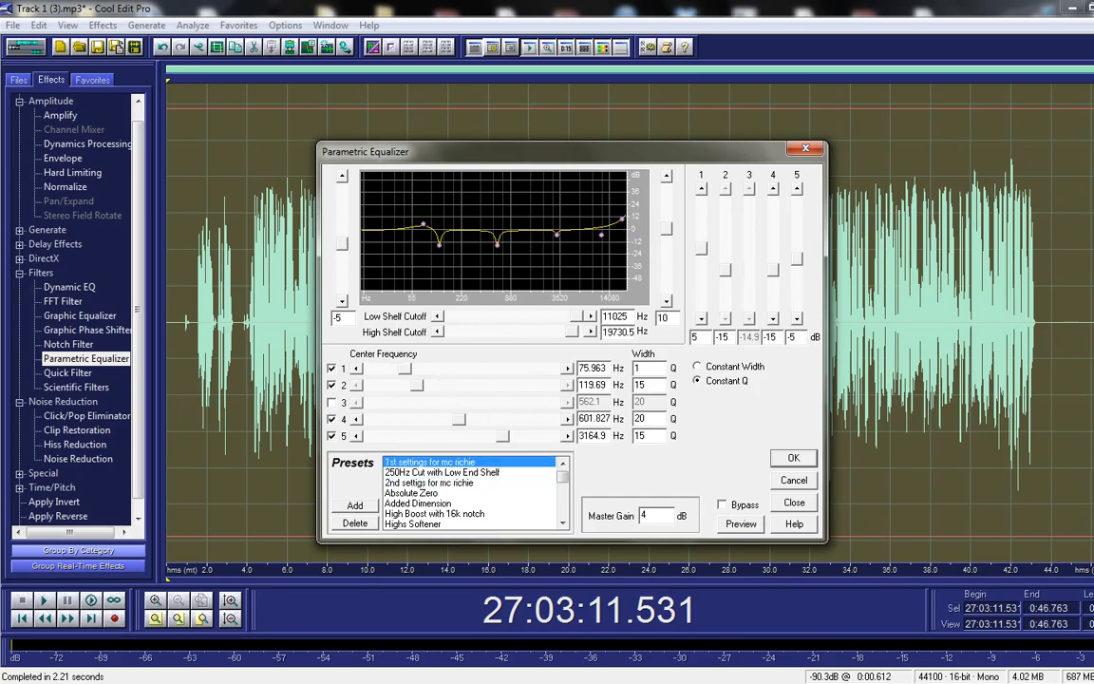
{"action": "left_click", "coordinate": [429, 483]}
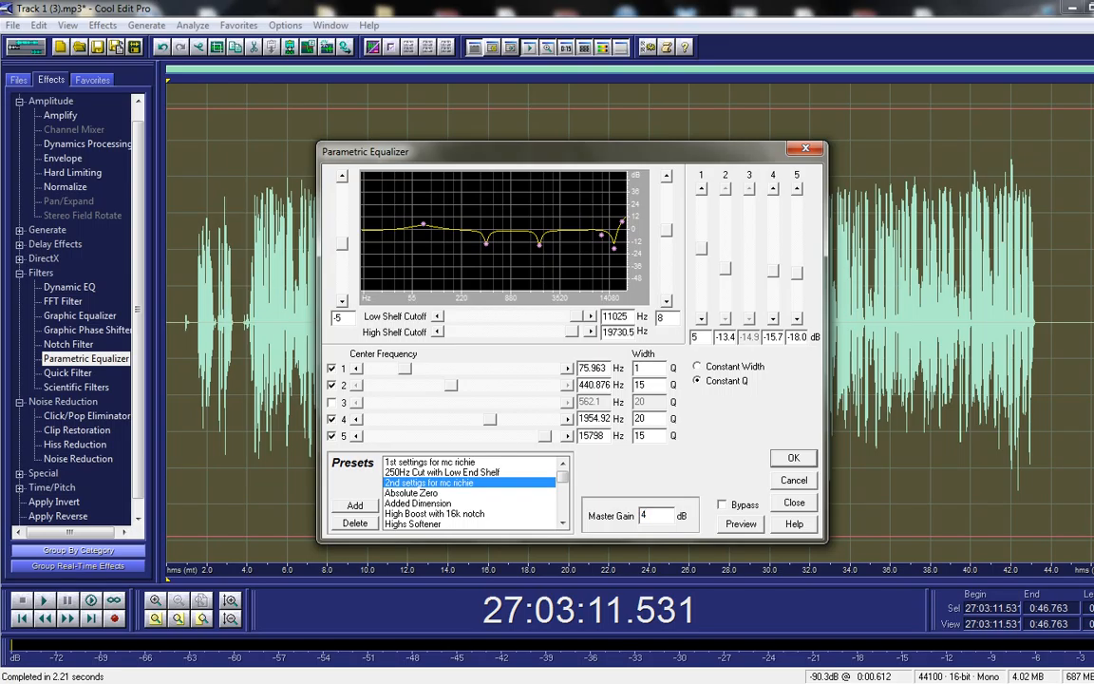
{"action": "double_click", "coordinate": [644, 515]}
{"action": "left_click", "coordinate": [648, 515]}
{"action": "double_click", "coordinate": [644, 515]}
{"action": "left_click", "coordinate": [648, 514]}
{"action": "left_click", "coordinate": [794, 459]}
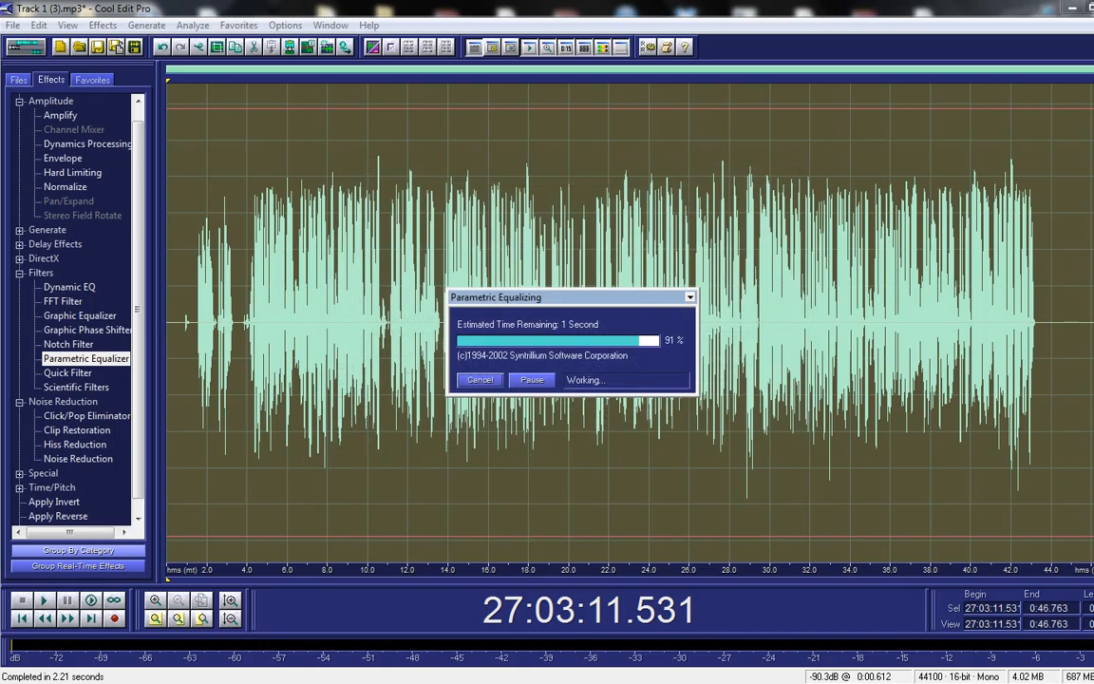
{"action": "left_click", "coordinate": [801, 294]}
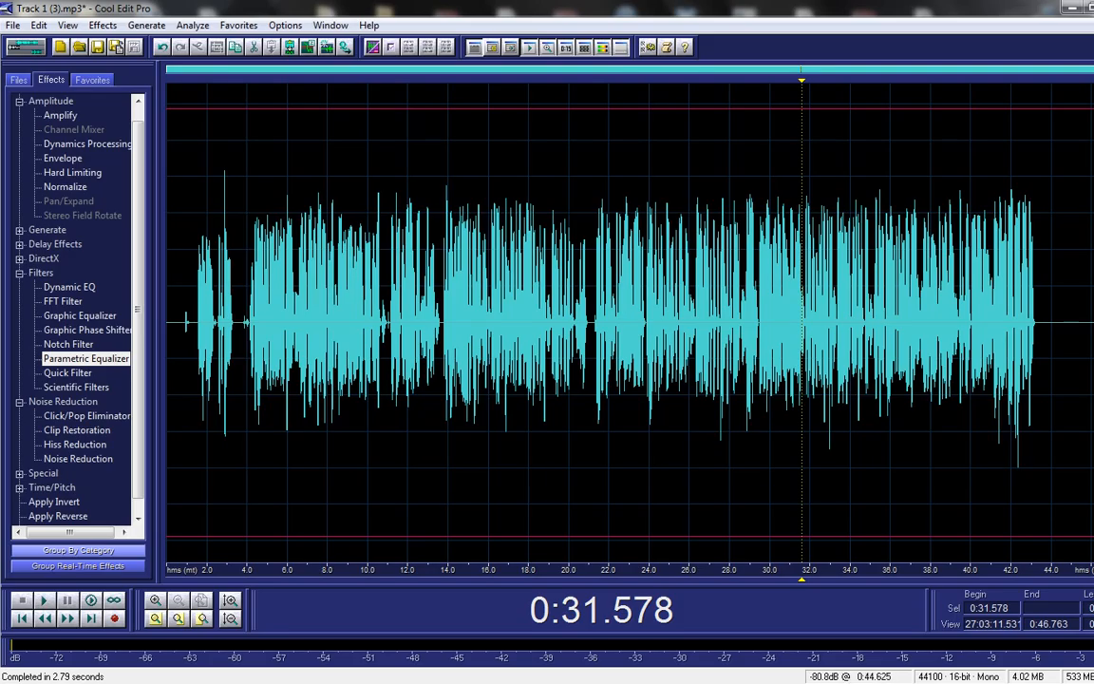
Step: Delete the silent tail after 0:43.402 and the opening 1.45 seconds
{"action": "left_click_drag", "start_coordinate": [1039, 323], "coordinate": [1093, 322]}
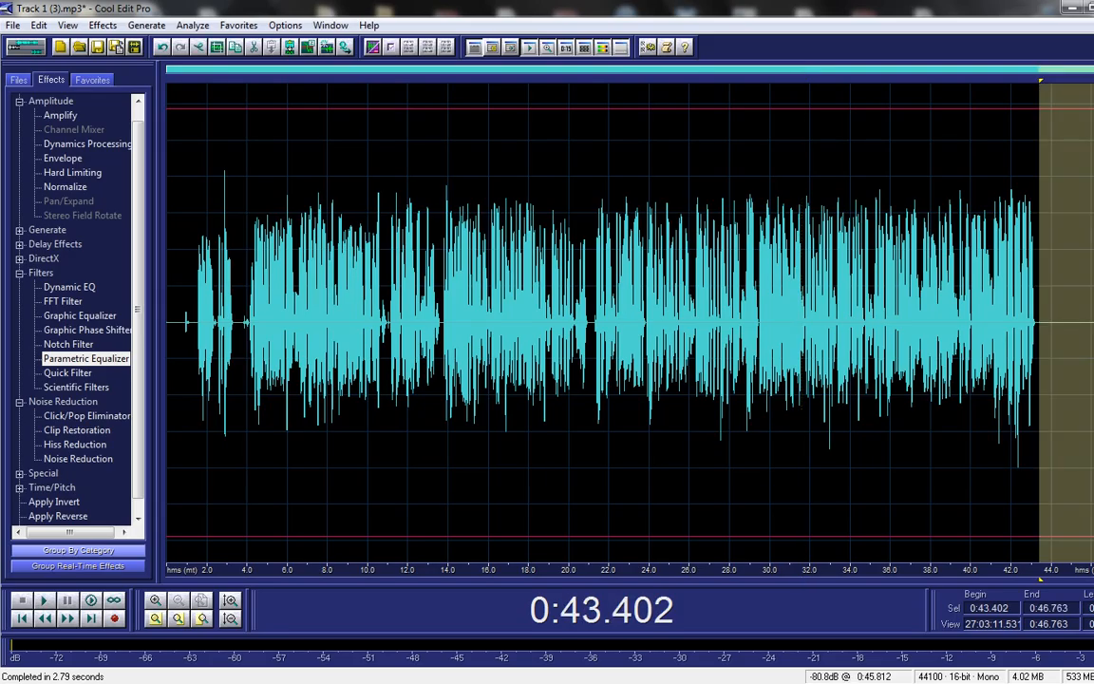
{"action": "key", "text": "Delete"}
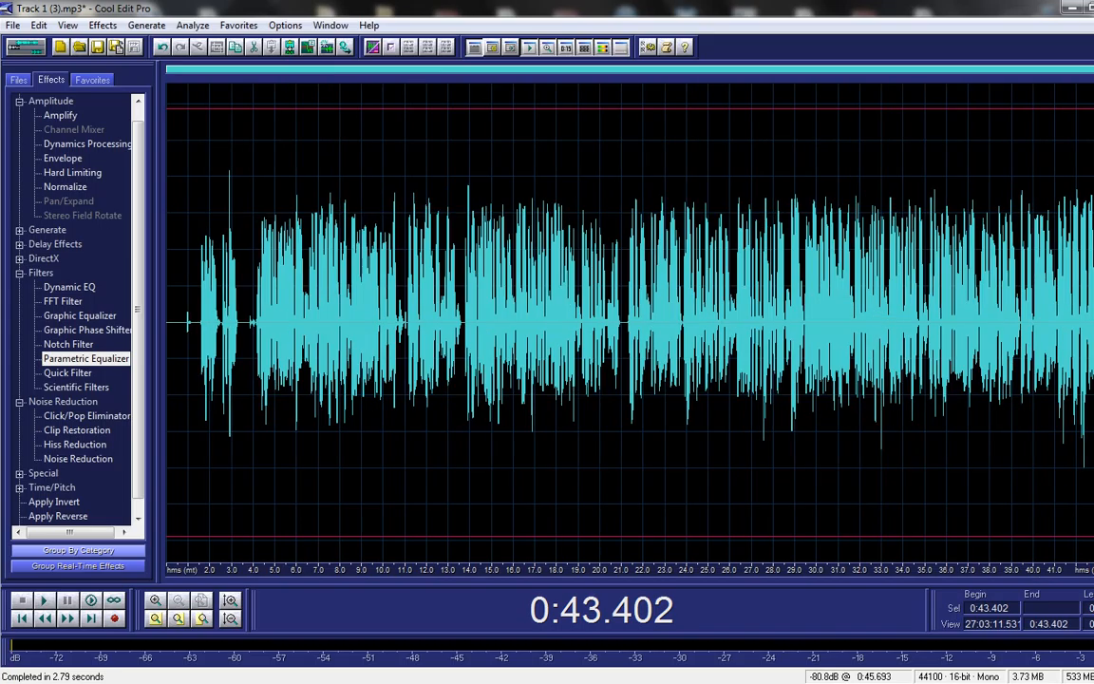
{"action": "left_click_drag", "start_coordinate": [198, 322], "coordinate": [158, 322]}
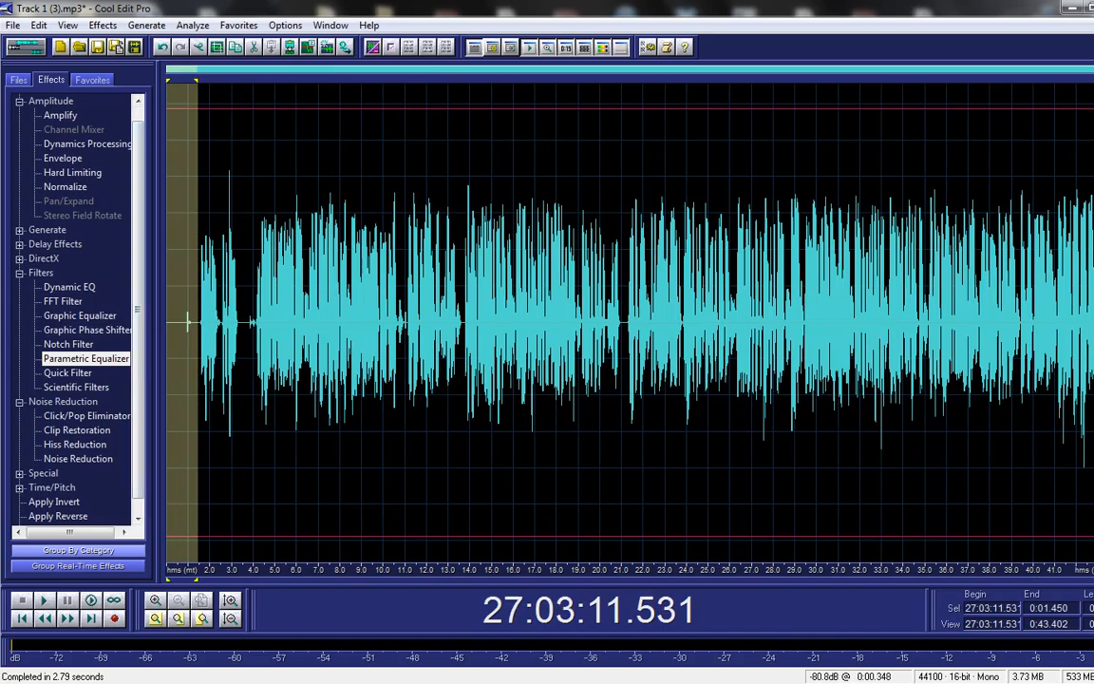
{"action": "key", "text": "Delete"}
Step: Silence the blip from 0:02.252 to 0:02.642, then select the whole vocal
{"action": "left_click", "coordinate": [225, 323]}
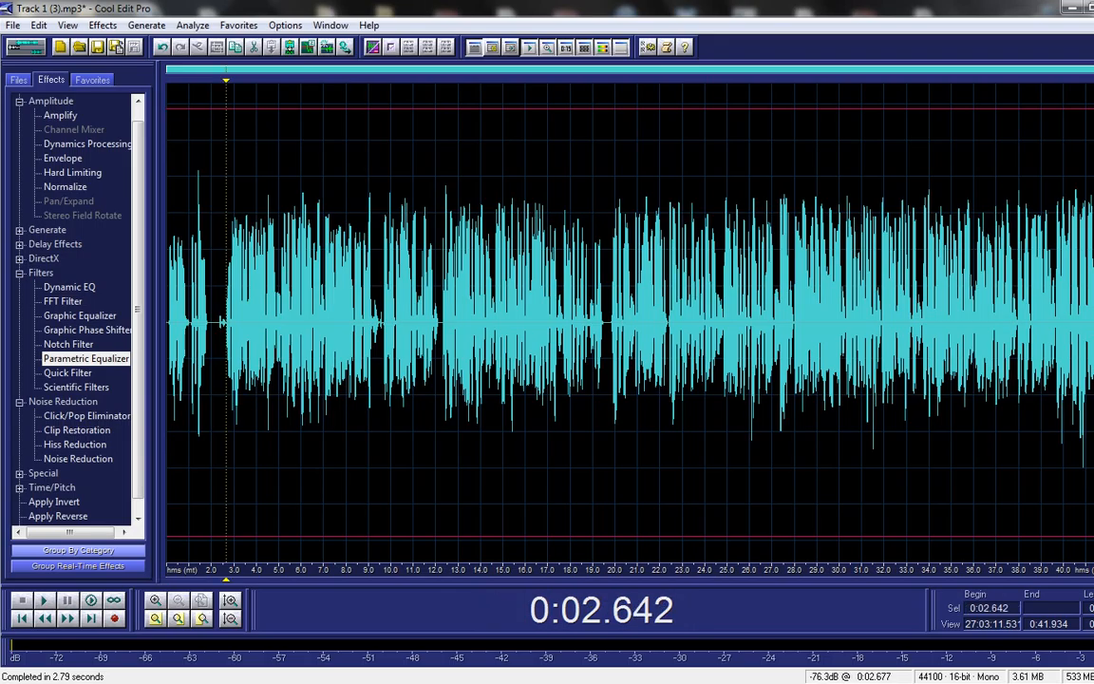
{"action": "left_click_drag", "start_coordinate": [225, 323], "coordinate": [216, 322]}
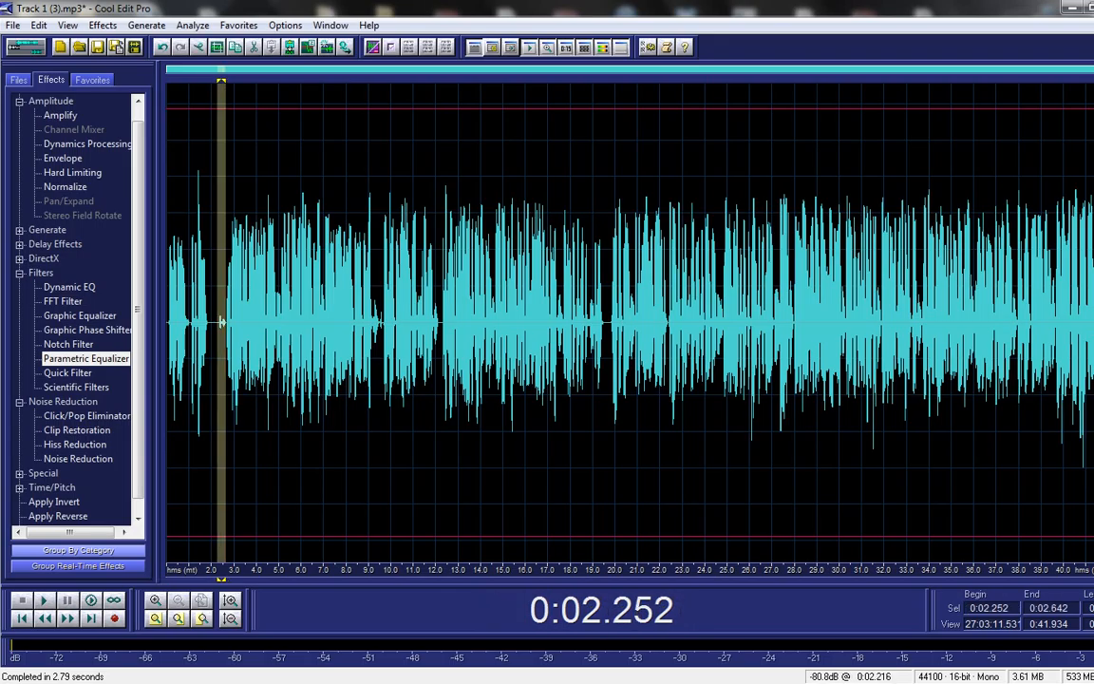
{"action": "right_click", "coordinate": [221, 323]}
{"action": "left_click", "coordinate": [256, 522]}
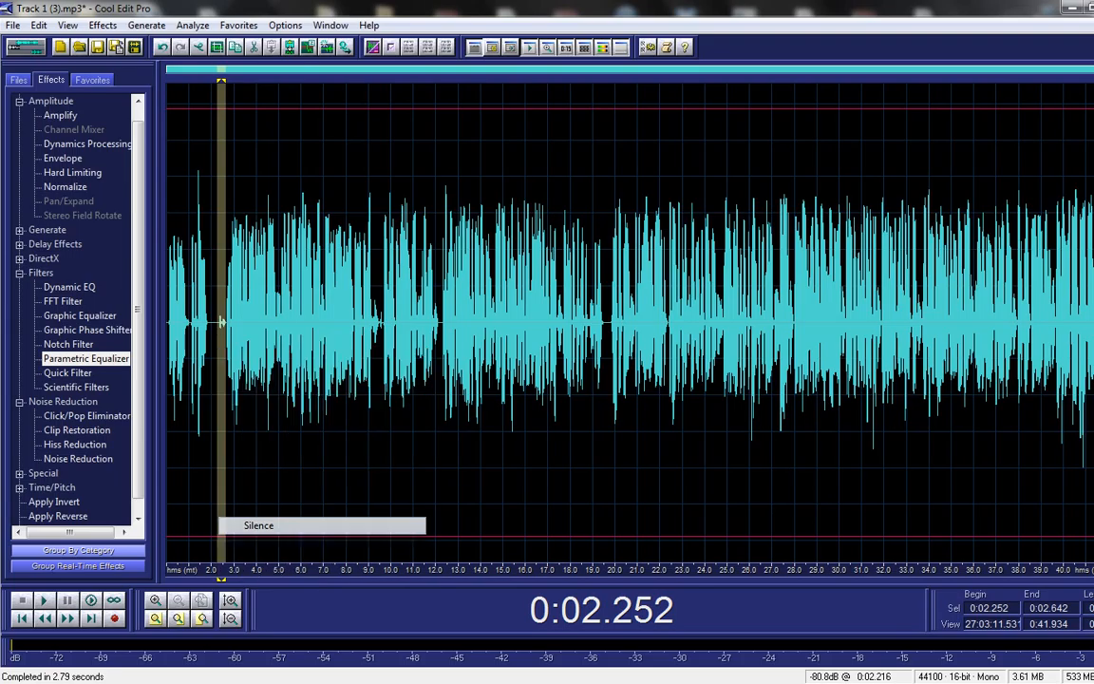
{"action": "left_click", "coordinate": [305, 323]}
{"action": "double_click", "coordinate": [288, 323]}
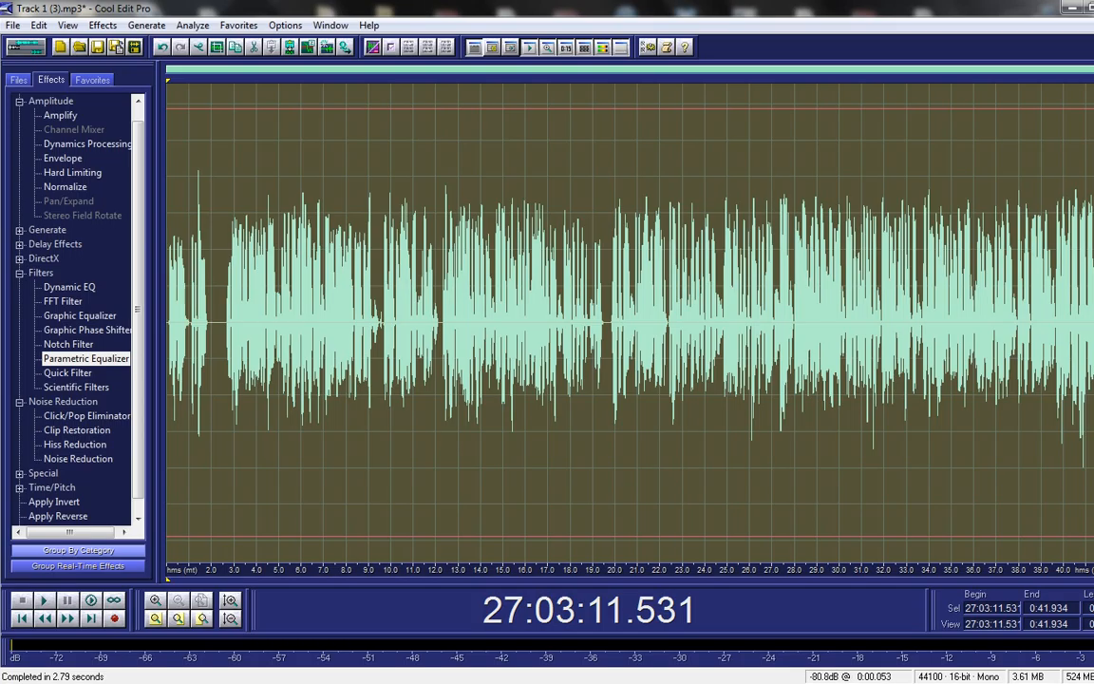
Step: Normalize the vocal to 80%, then return to Multitrack View with F12
{"action": "double_click", "coordinate": [64, 187]}
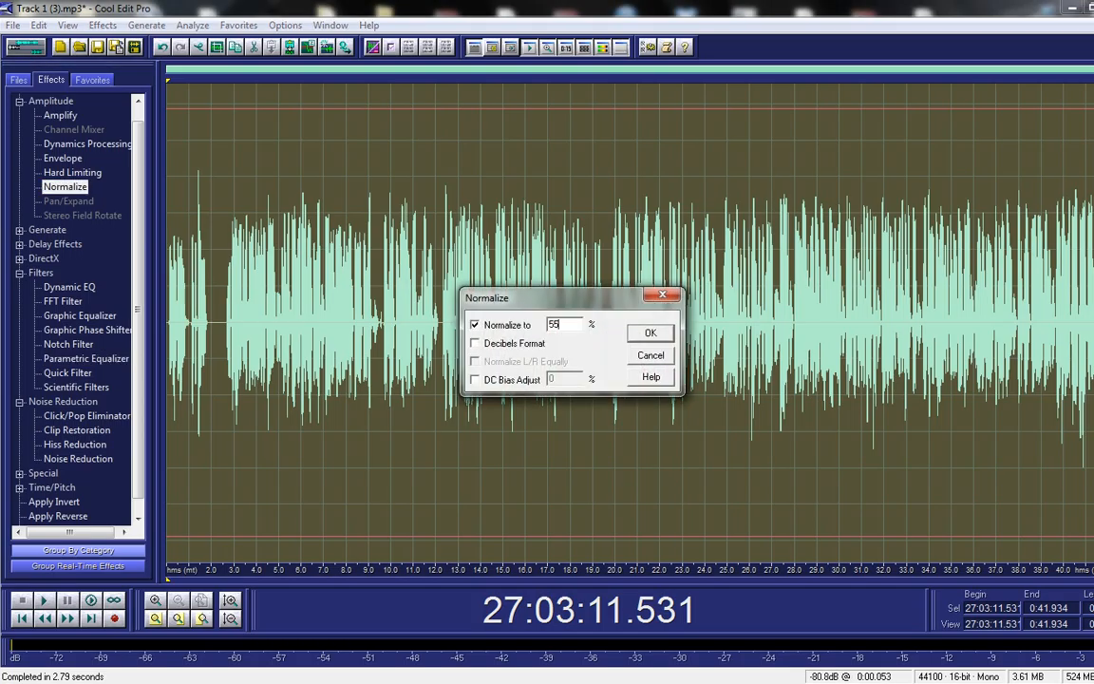
{"action": "type", "text": "80"}
{"action": "key", "text": "Return"}
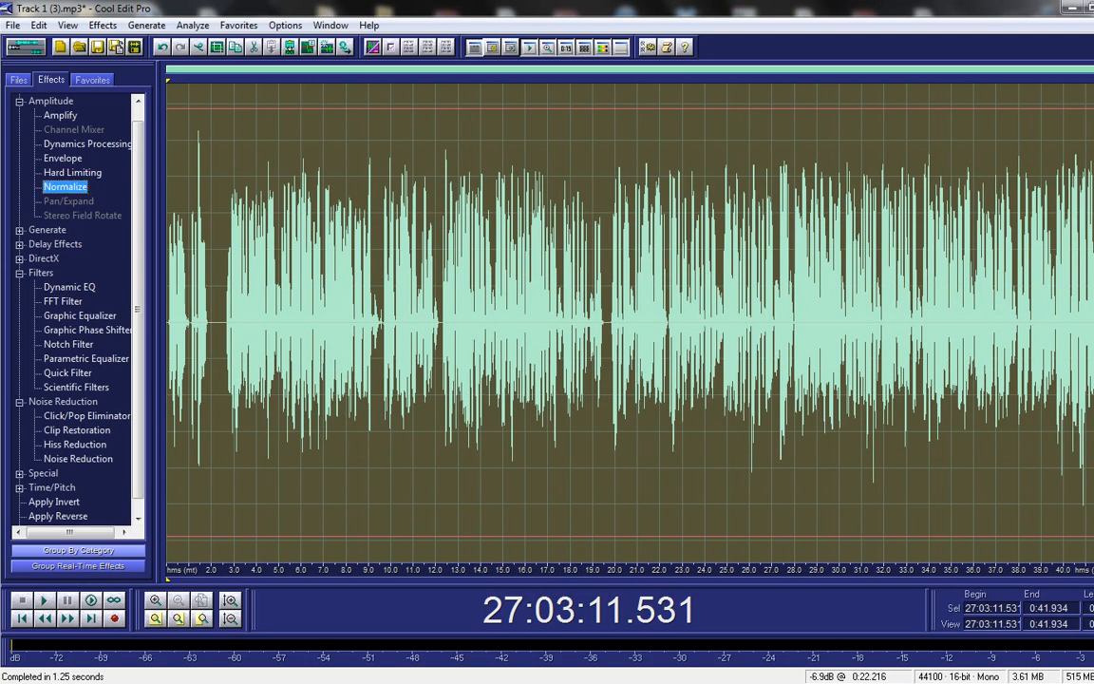
{"action": "left_click", "coordinate": [359, 323]}
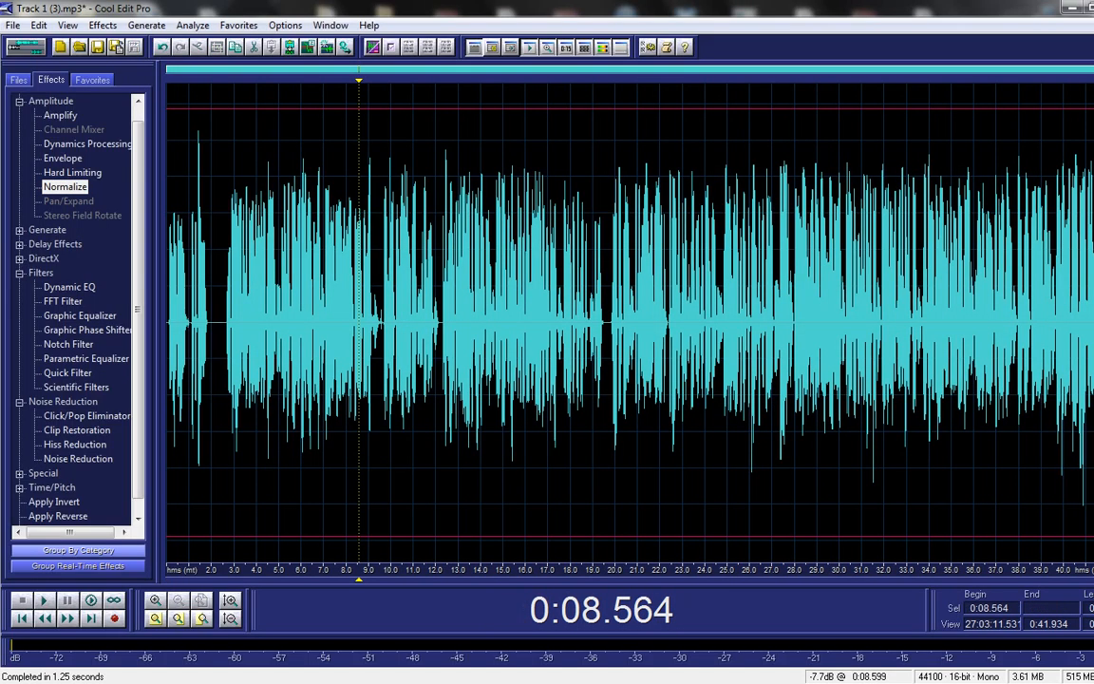
{"action": "key", "text": "F12"}
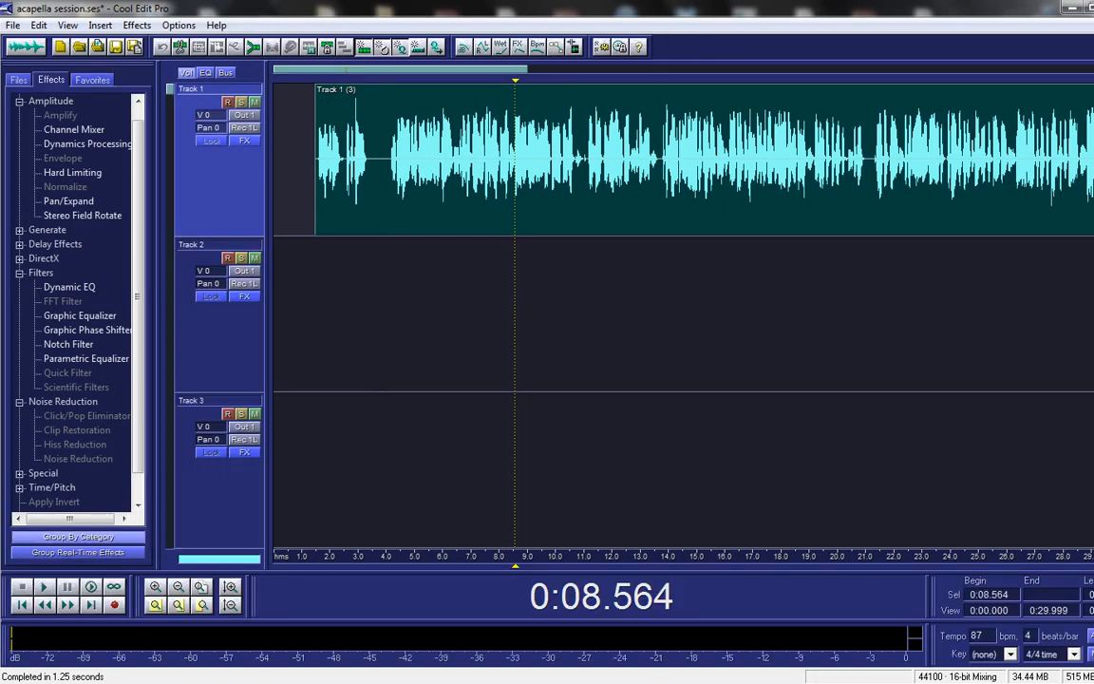
Step: Play the session from the vocal clip's start at lower system volume, then stop and reopen the vocal in Edit View
{"action": "left_click", "coordinate": [316, 171]}
{"action": "key", "text": "space"}
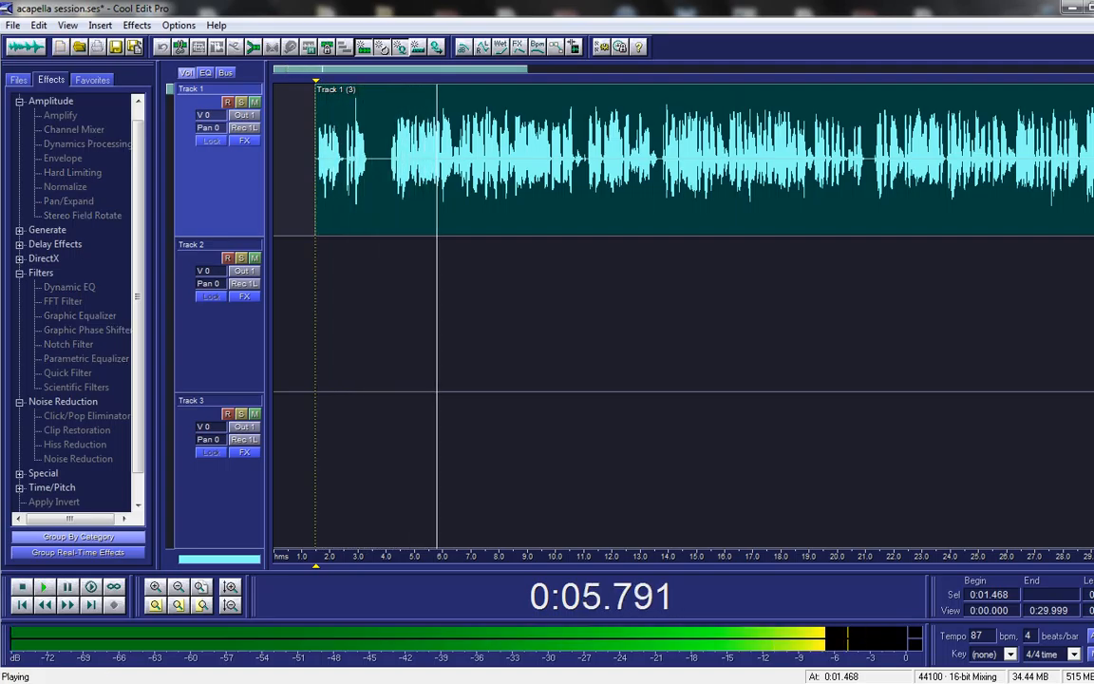
{"action": "key", "text": "XF86AudioLowerVolume"}
{"action": "key", "text": "XF86AudioLowerVolume"}
{"action": "key", "text": "XF86AudioLowerVolume"}
{"action": "key", "text": "XF86AudioLowerVolume"}
{"action": "key", "text": "XF86AudioLowerVolume"}
{"action": "key", "text": "XF86AudioLowerVolume"}
{"action": "key", "text": "XF86AudioLowerVolume"}
{"action": "key", "text": "XF86AudioLowerVolume"}
{"action": "key", "text": "XF86AudioLowerVolume"}
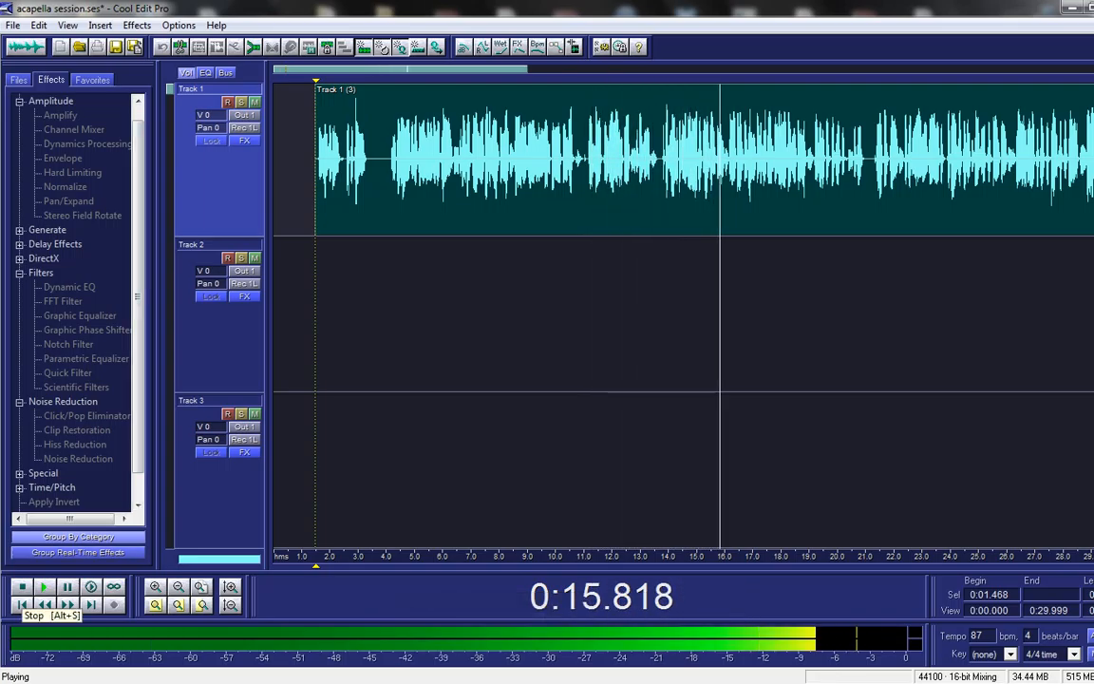
{"action": "left_click", "coordinate": [22, 587]}
{"action": "key", "text": "F12"}
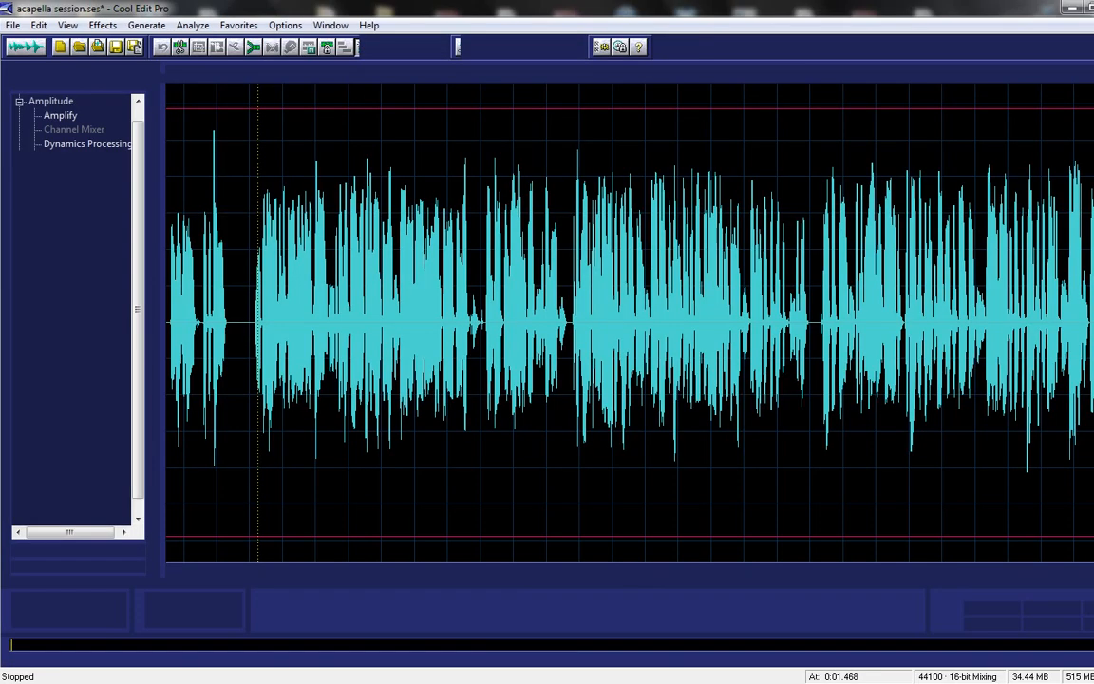
Step: Play the multitrack session and expand the DirectX and Special groups in the Effects tree
{"action": "key", "text": "F12"}
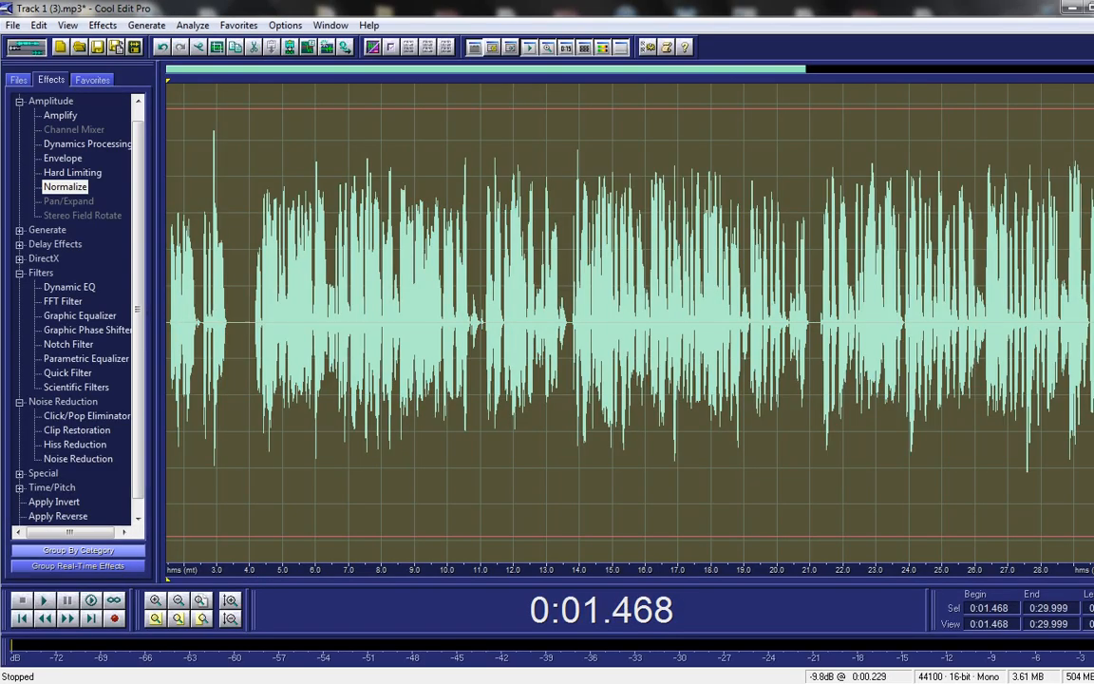
{"action": "key", "text": "space"}
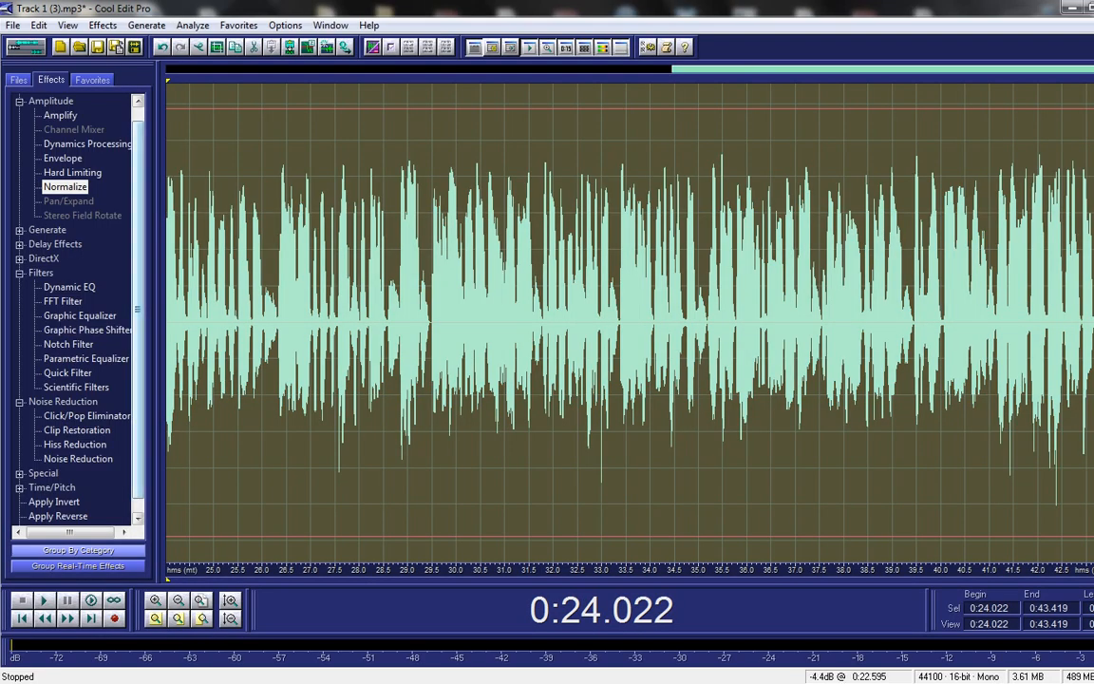
{"action": "left_click", "coordinate": [19, 258]}
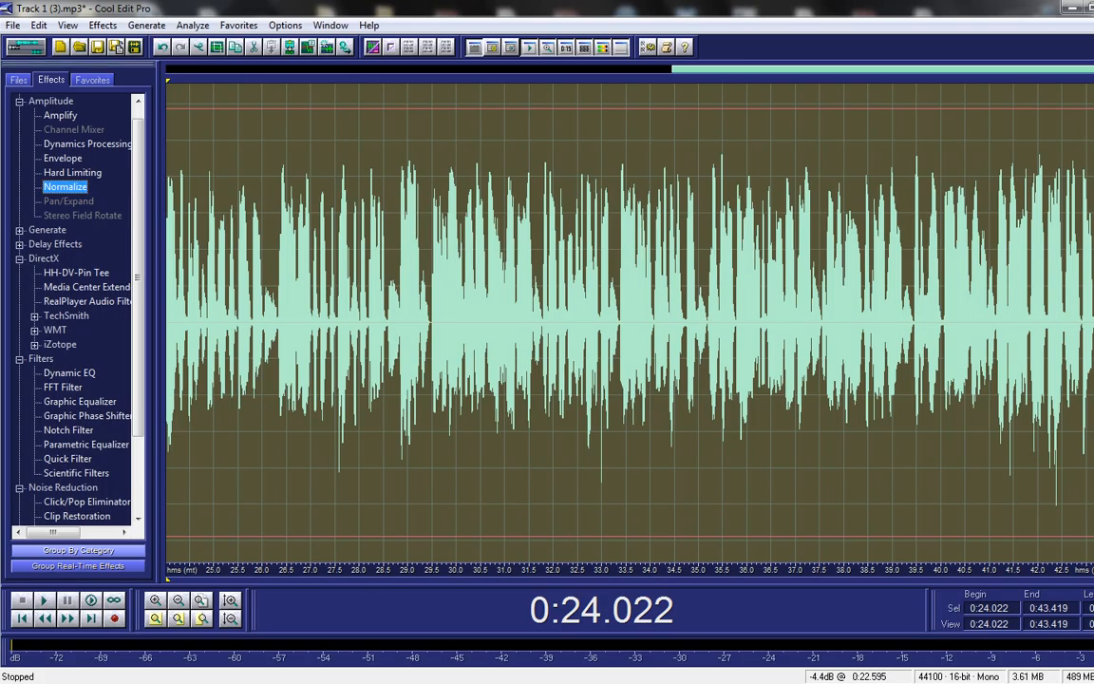
{"action": "scroll", "coordinate": [72, 304], "scroll_direction": "down", "scroll_amount": 2}
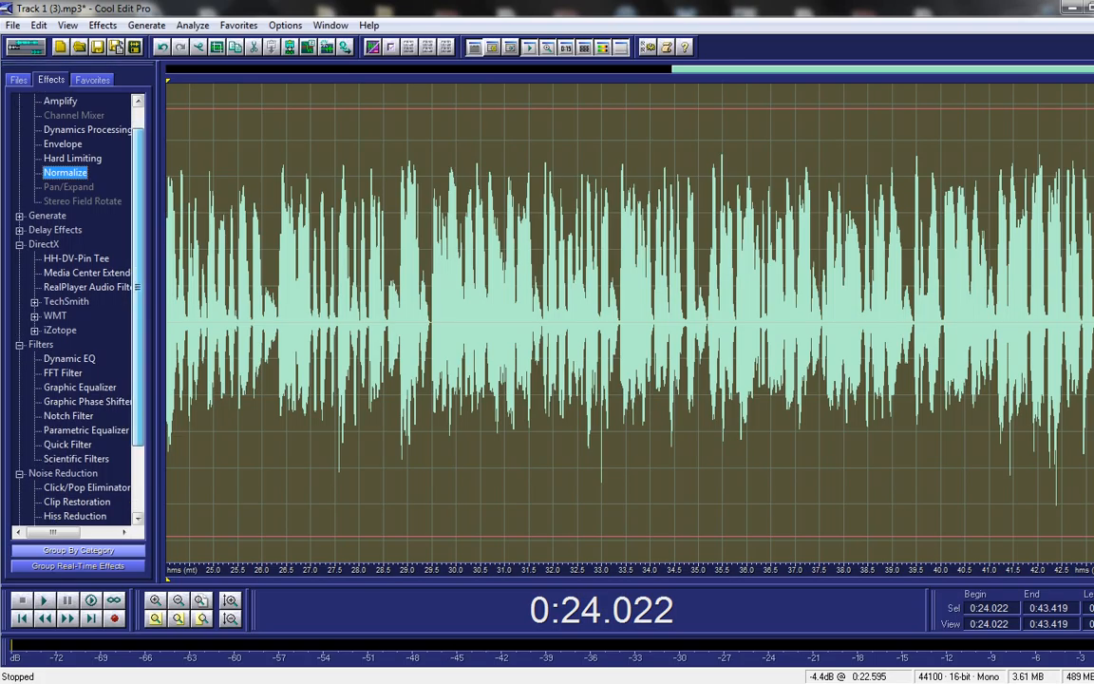
{"action": "scroll", "coordinate": [72, 304], "scroll_direction": "down", "scroll_amount": 1}
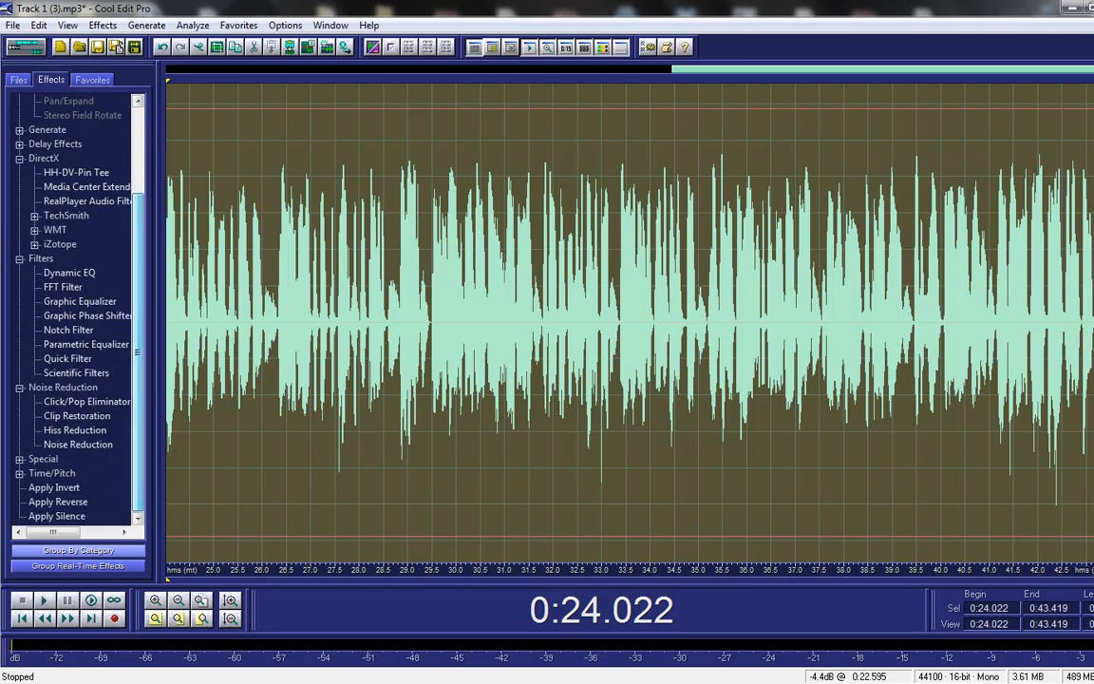
{"action": "left_click", "coordinate": [19, 459]}
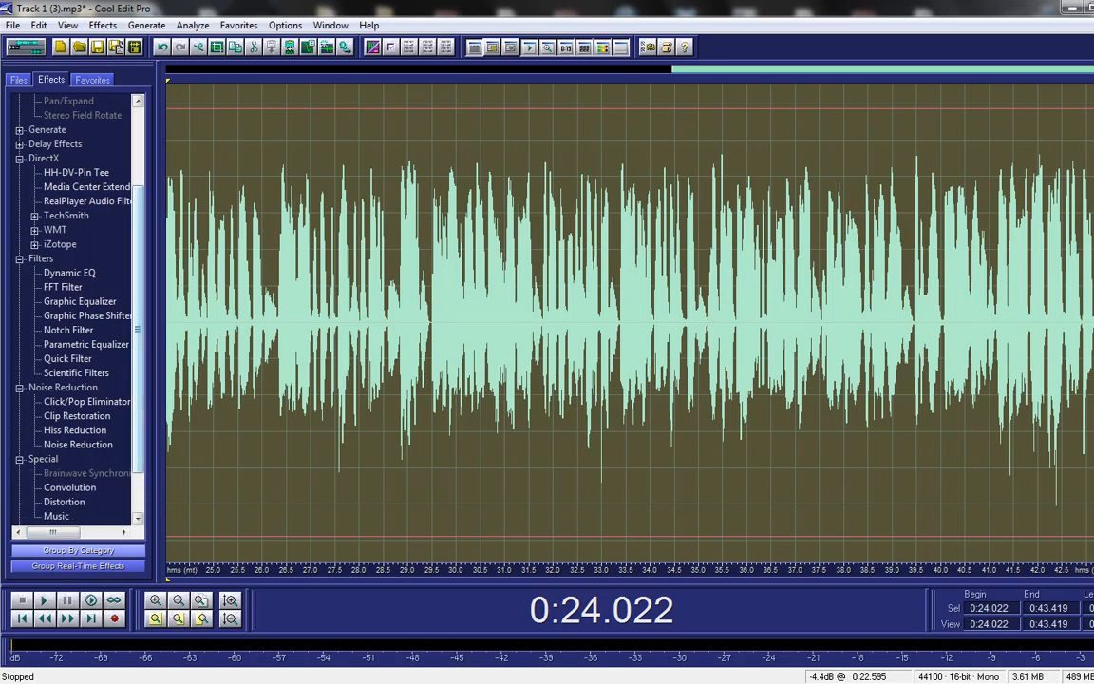
{"action": "scroll", "coordinate": [72, 304], "scroll_direction": "up", "scroll_amount": 3}
Step: Lower Track 1's high EQ to -0.3 dB and cut its mid band by 5.3 dB in Track Equalizers
{"action": "key", "text": "F12"}
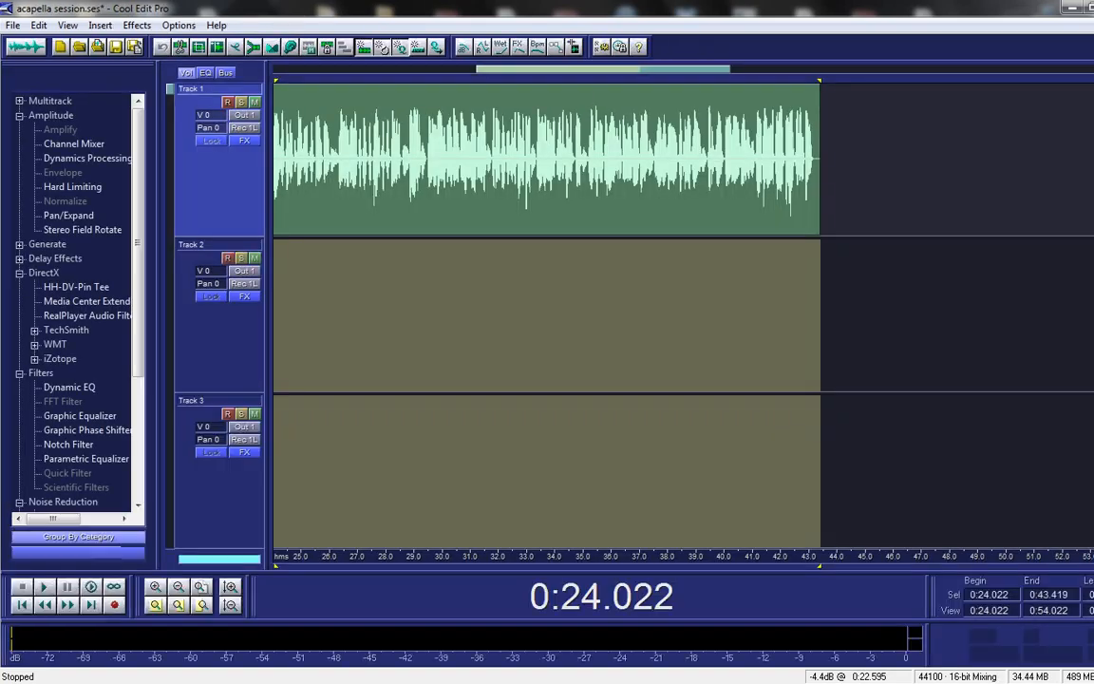
{"action": "left_click", "coordinate": [205, 72]}
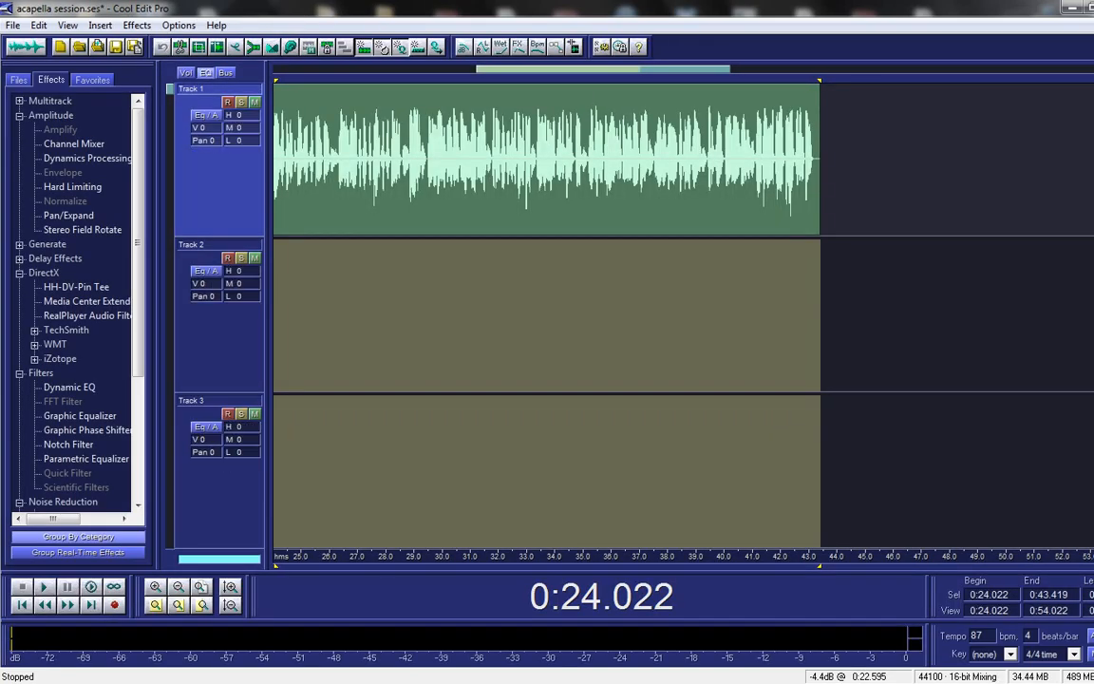
{"action": "left_click_drag", "start_coordinate": [242, 115], "coordinate": [242, 118]}
{"action": "right_click", "coordinate": [243, 116]}
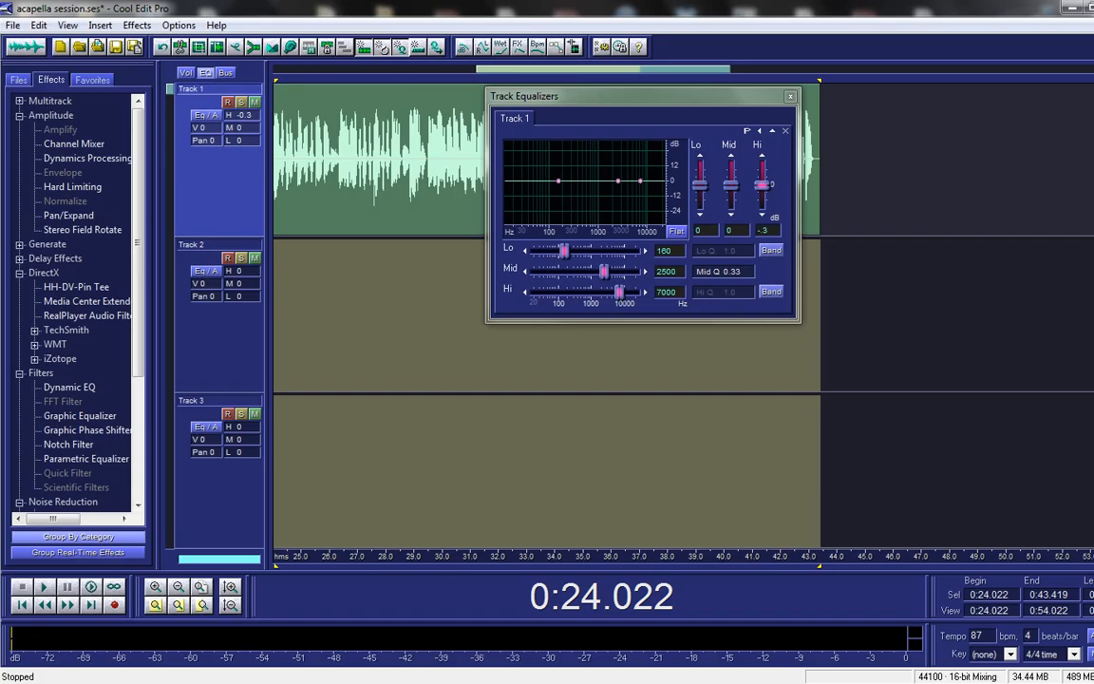
{"action": "left_click_drag", "start_coordinate": [618, 181], "coordinate": [618, 188]}
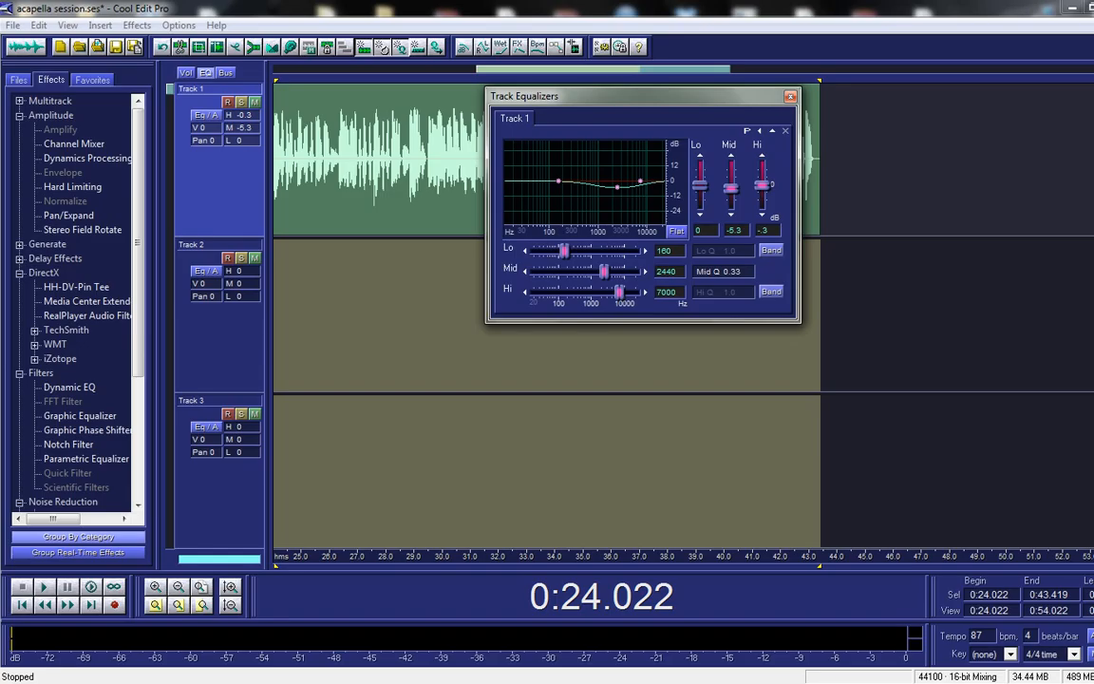
Step: Enable band widths, set the low band near 407 Hz, both Q values to 1.2, and close the equalizer
{"action": "left_click", "coordinate": [771, 250]}
{"action": "left_click", "coordinate": [771, 292]}
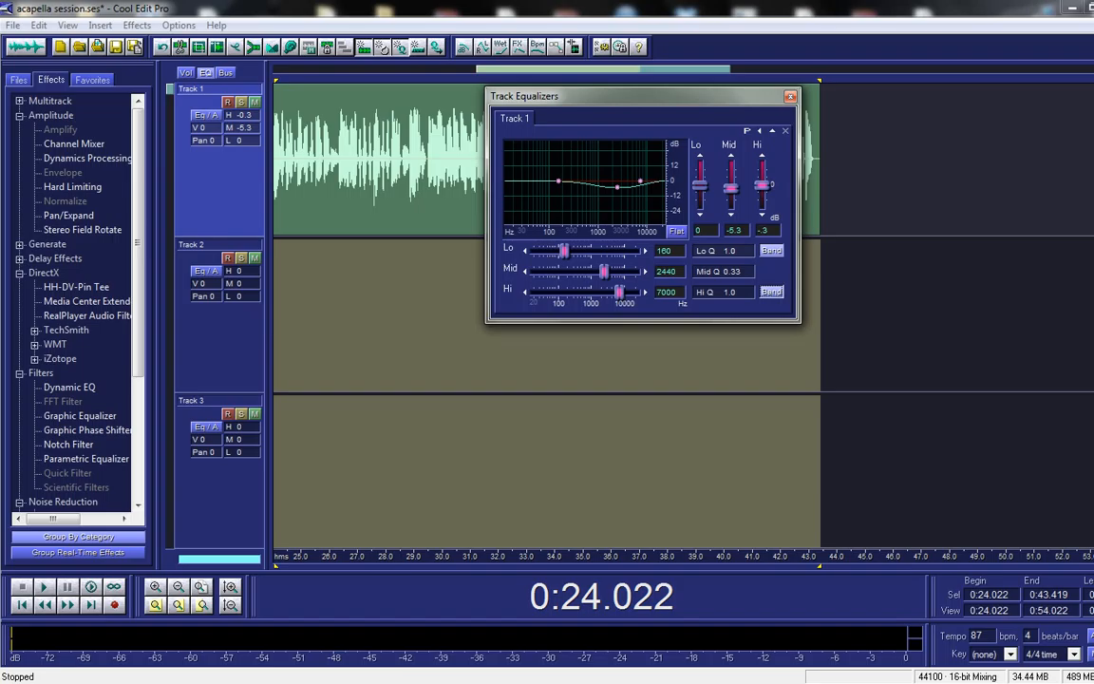
{"action": "left_click_drag", "start_coordinate": [726, 251], "coordinate": [728, 271]}
{"action": "left_click_drag", "start_coordinate": [564, 251], "coordinate": [605, 293]}
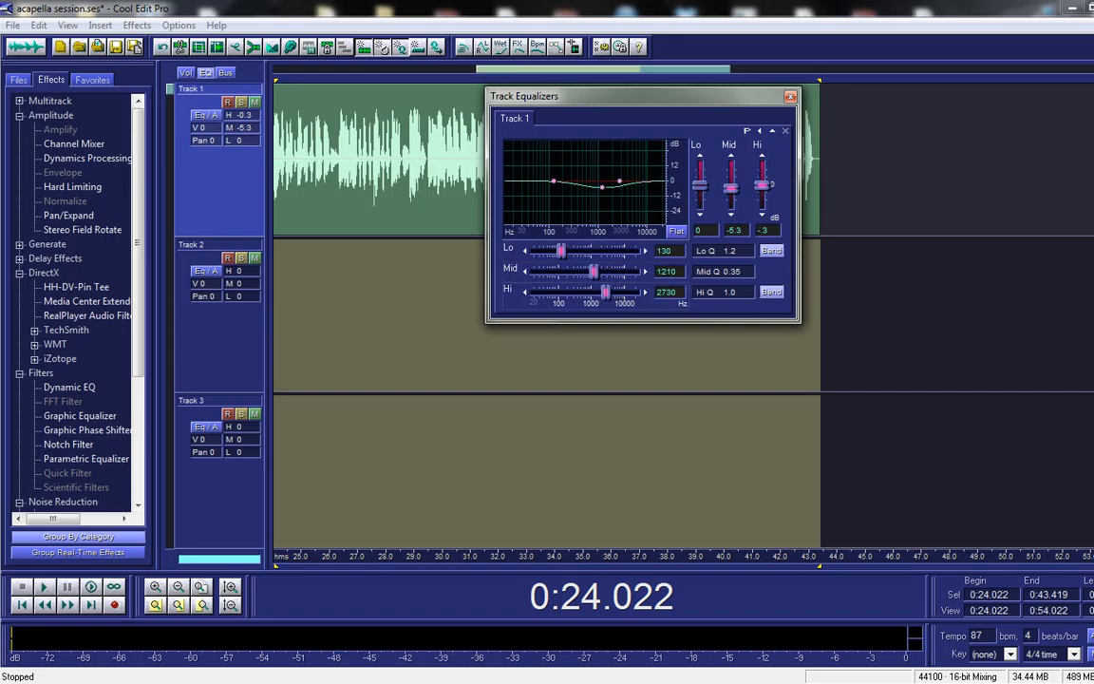
{"action": "left_click_drag", "start_coordinate": [561, 251], "coordinate": [577, 251]}
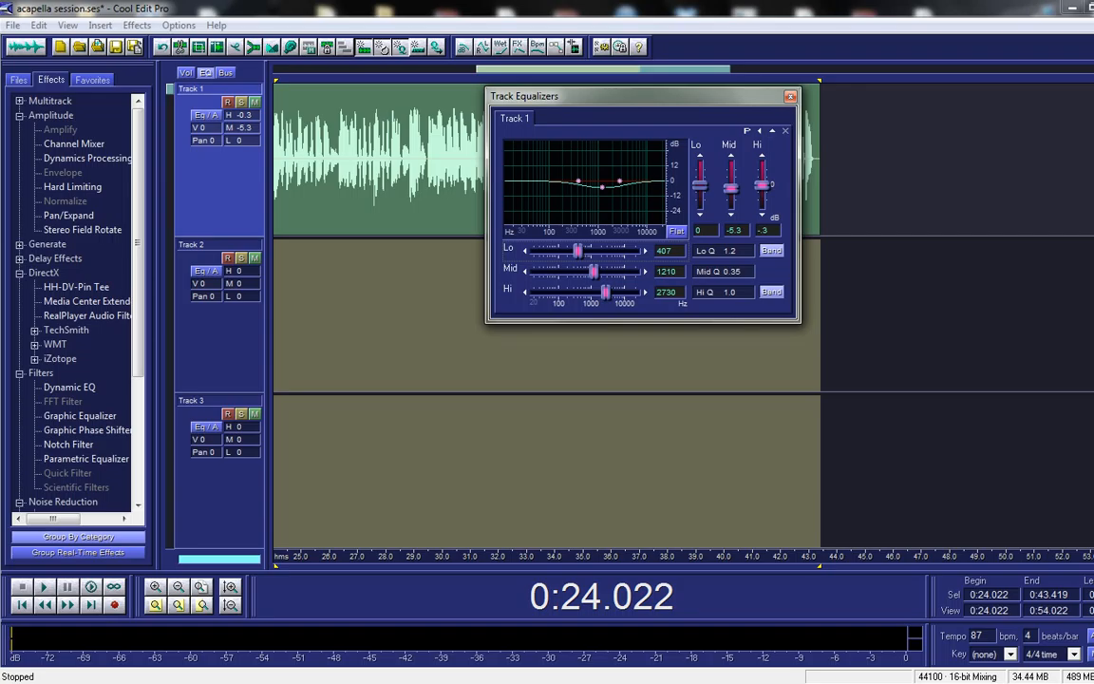
{"action": "mouse_move", "coordinate": [724, 250]}
{"action": "left_mouse_down"}
{"action": "mouse_move", "coordinate": [724, 262]}
{"action": "mouse_move", "coordinate": [724, 250]}
{"action": "left_mouse_up"}
{"action": "left_click", "coordinate": [724, 292]}
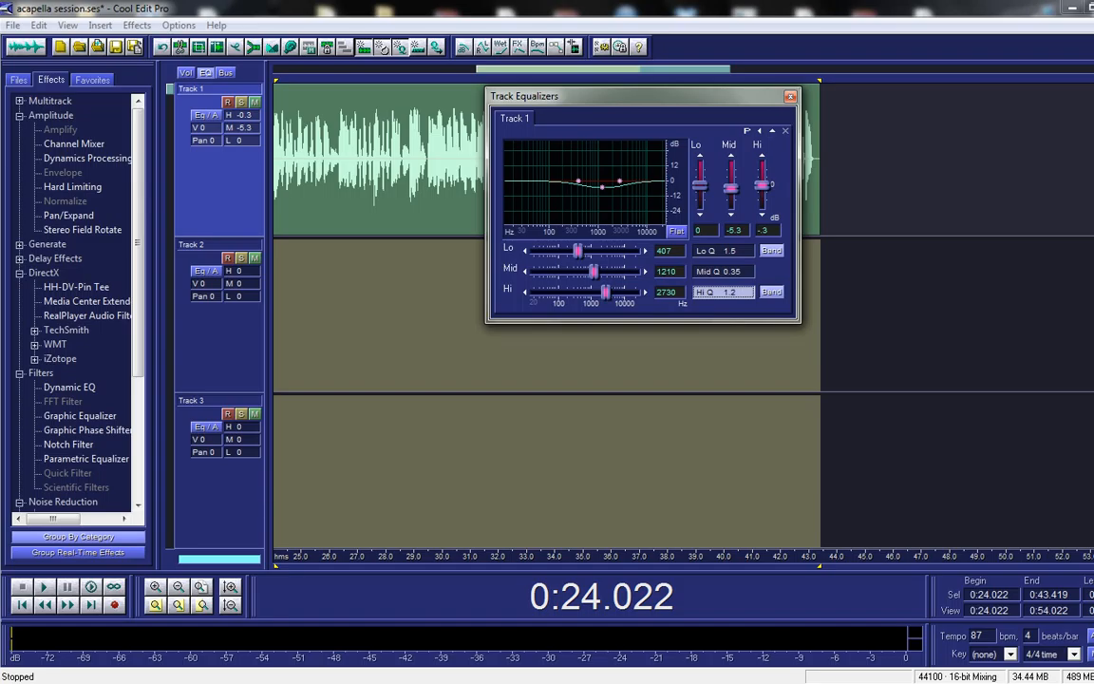
{"action": "left_click_drag", "start_coordinate": [723, 292], "coordinate": [724, 292]}
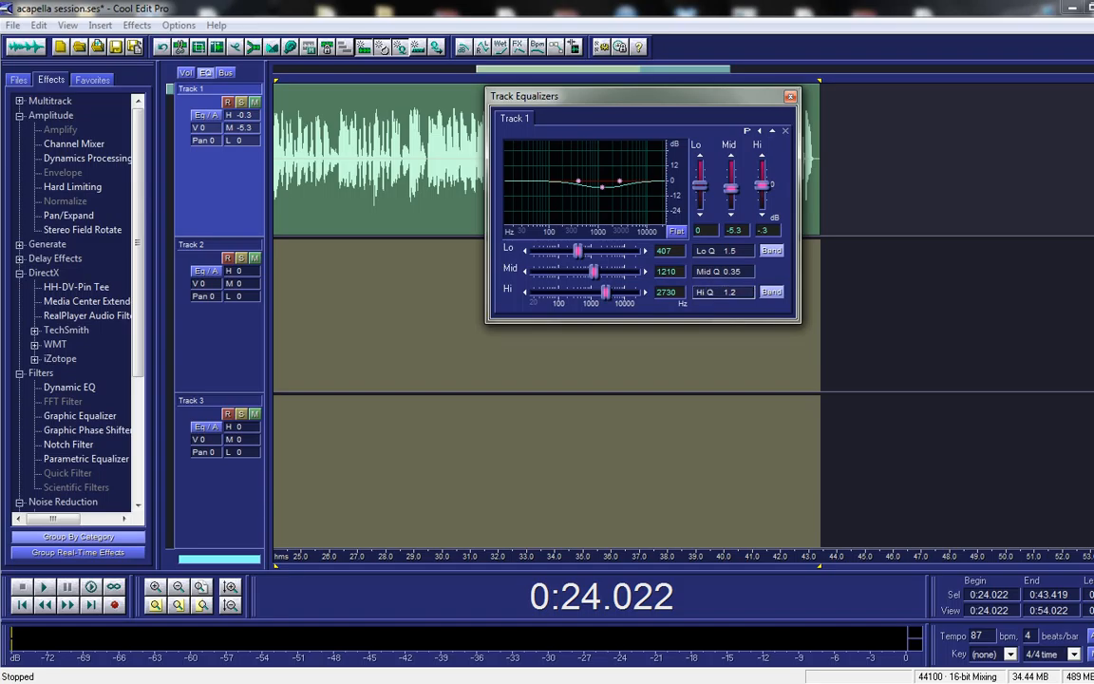
{"action": "left_click", "coordinate": [790, 96]}
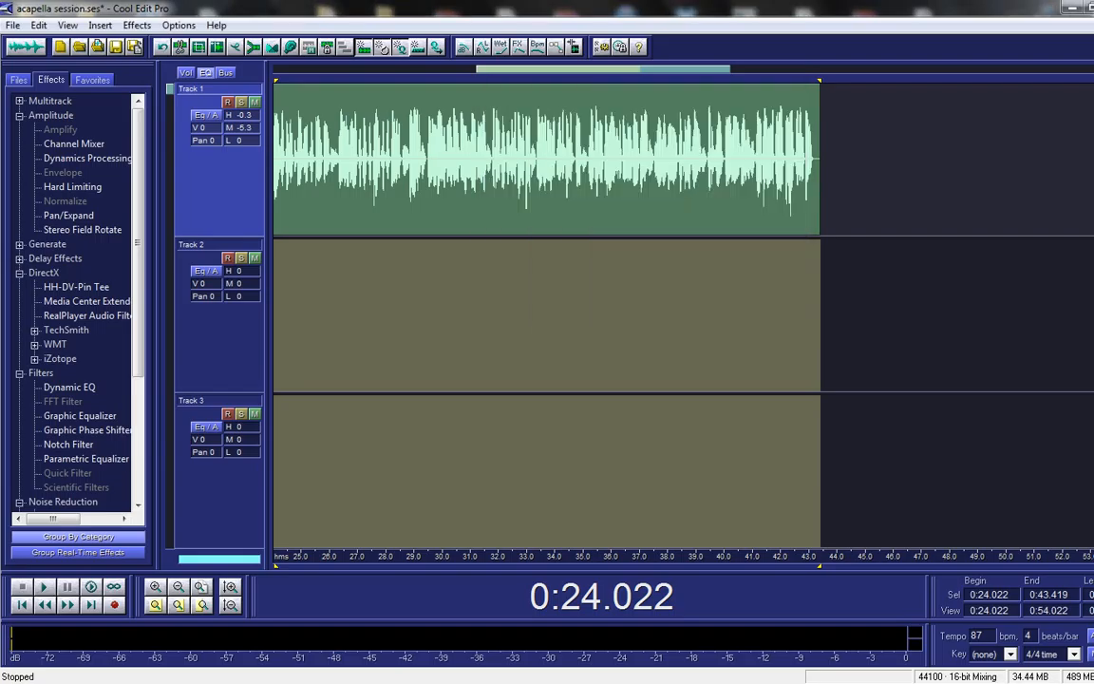
Step: Set Track 1's mid EQ to -4.9 dB, low EQ to -2.3 dB and volume to -1.6
{"action": "left_click", "coordinate": [479, 152]}
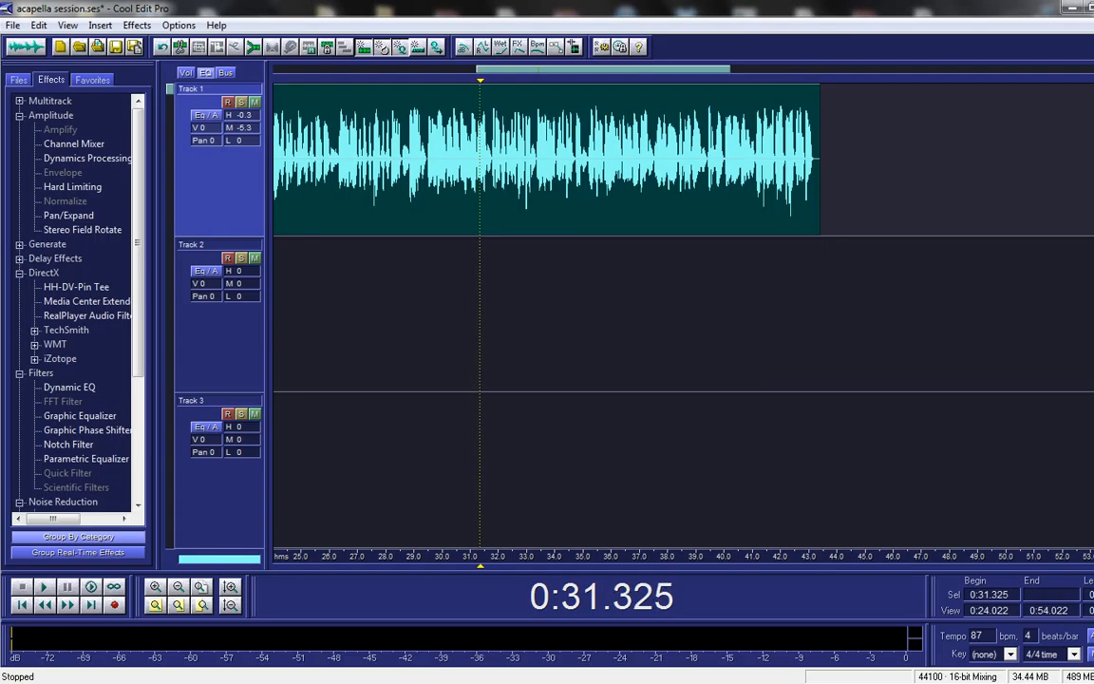
{"action": "key", "text": "super+d"}
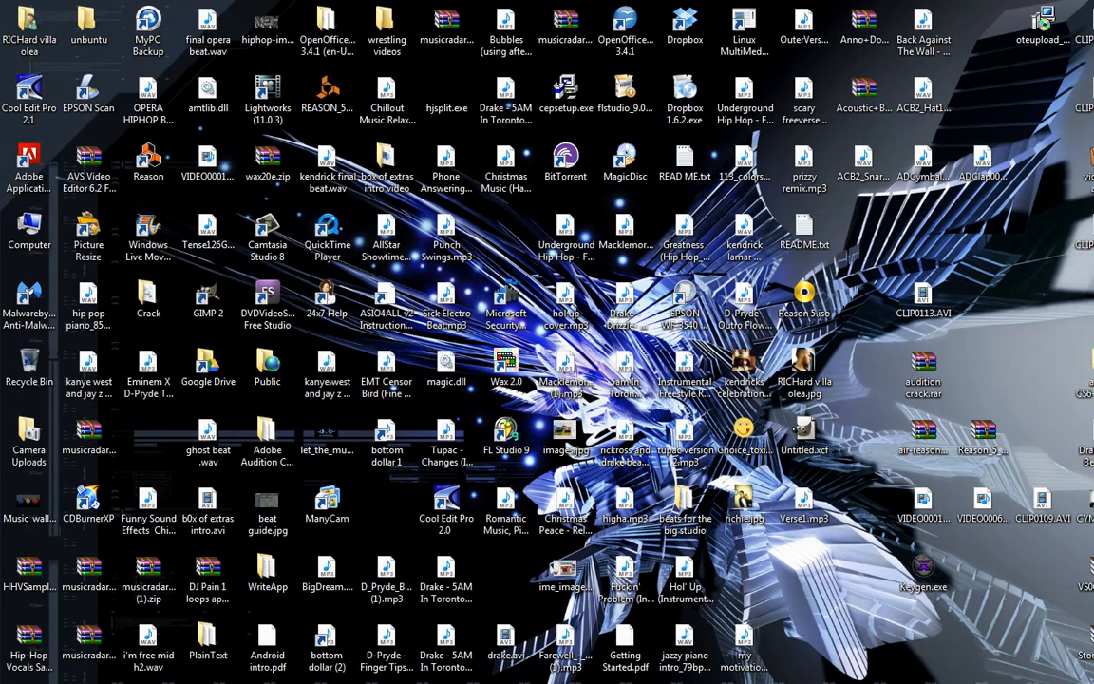
{"action": "key", "text": "super+d"}
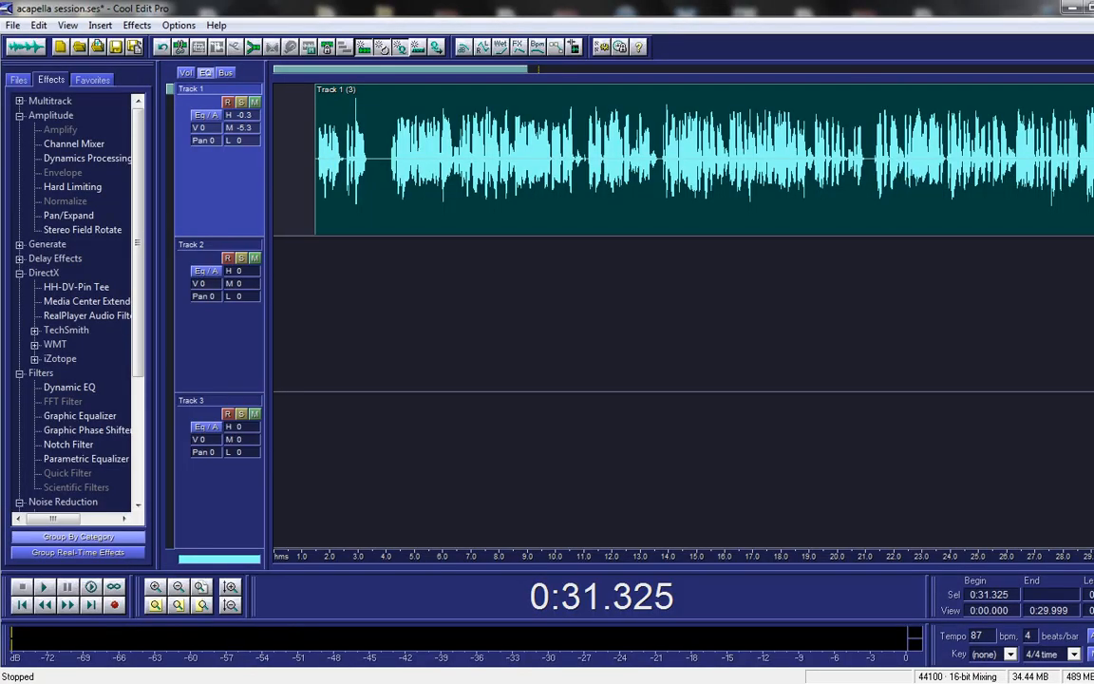
{"action": "mouse_move", "coordinate": [242, 127]}
{"action": "left_mouse_down"}
{"action": "mouse_move", "coordinate": [242, 147]}
{"action": "mouse_move", "coordinate": [243, 115]}
{"action": "left_mouse_up"}
{"action": "mouse_move", "coordinate": [206, 128]}
{"action": "left_mouse_down"}
{"action": "mouse_move", "coordinate": [207, 118]}
{"action": "mouse_move", "coordinate": [206, 143]}
{"action": "left_mouse_up"}
{"action": "left_click", "coordinate": [412, 171]}
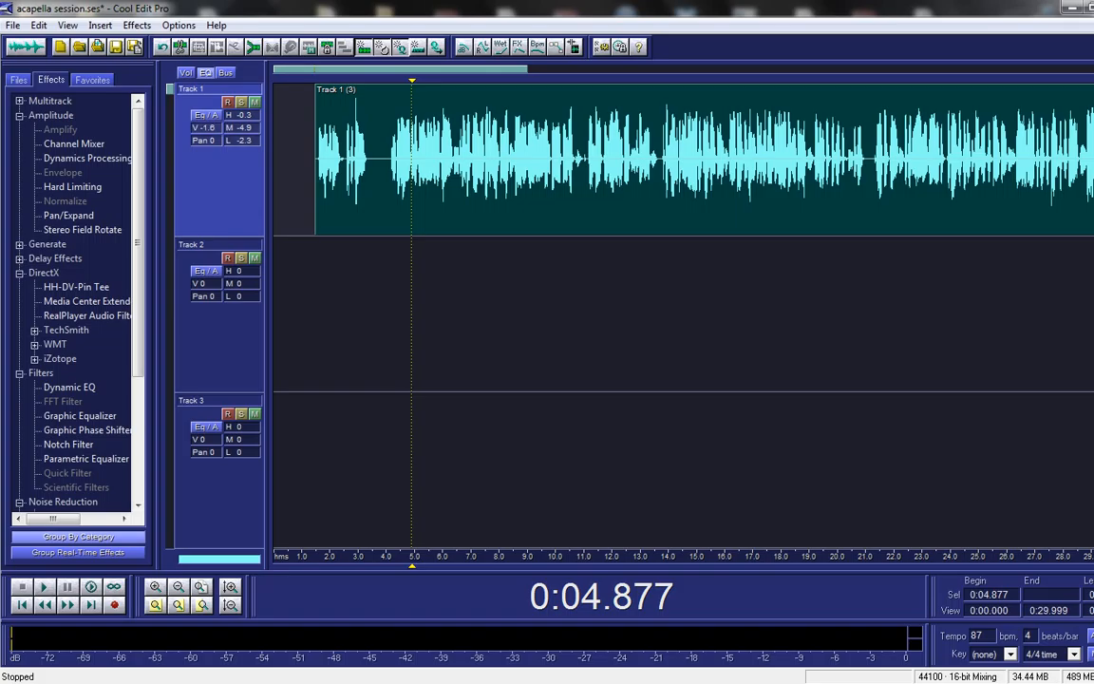
{"action": "left_click", "coordinate": [387, 161]}
{"action": "left_click", "coordinate": [186, 72]}
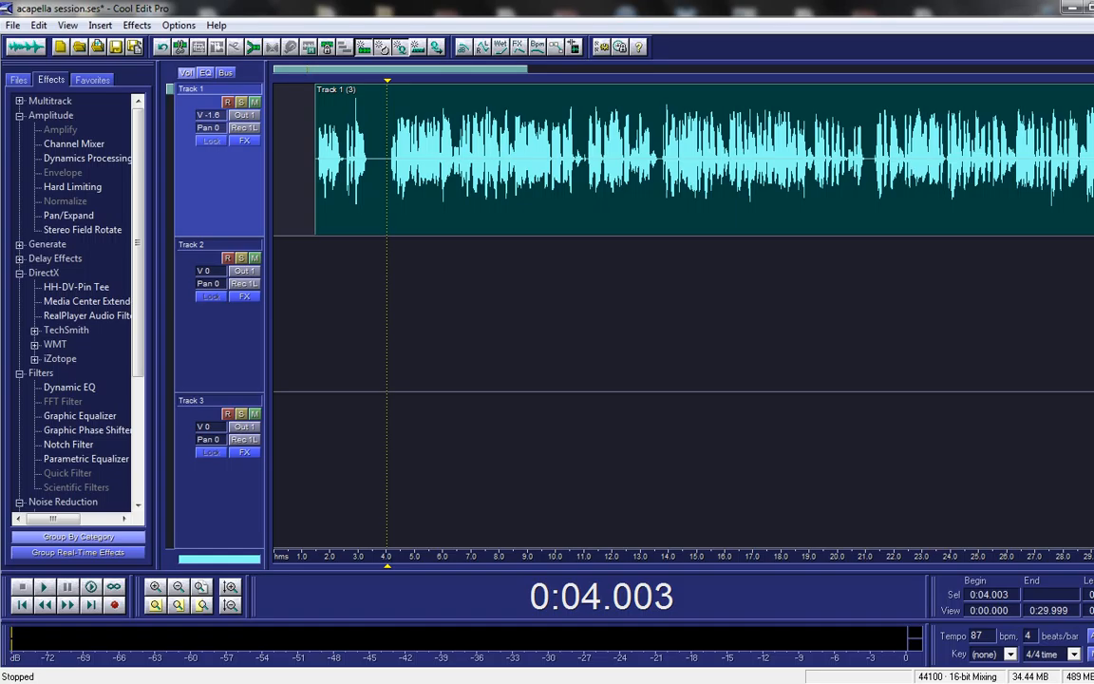
{"action": "left_click", "coordinate": [205, 72]}
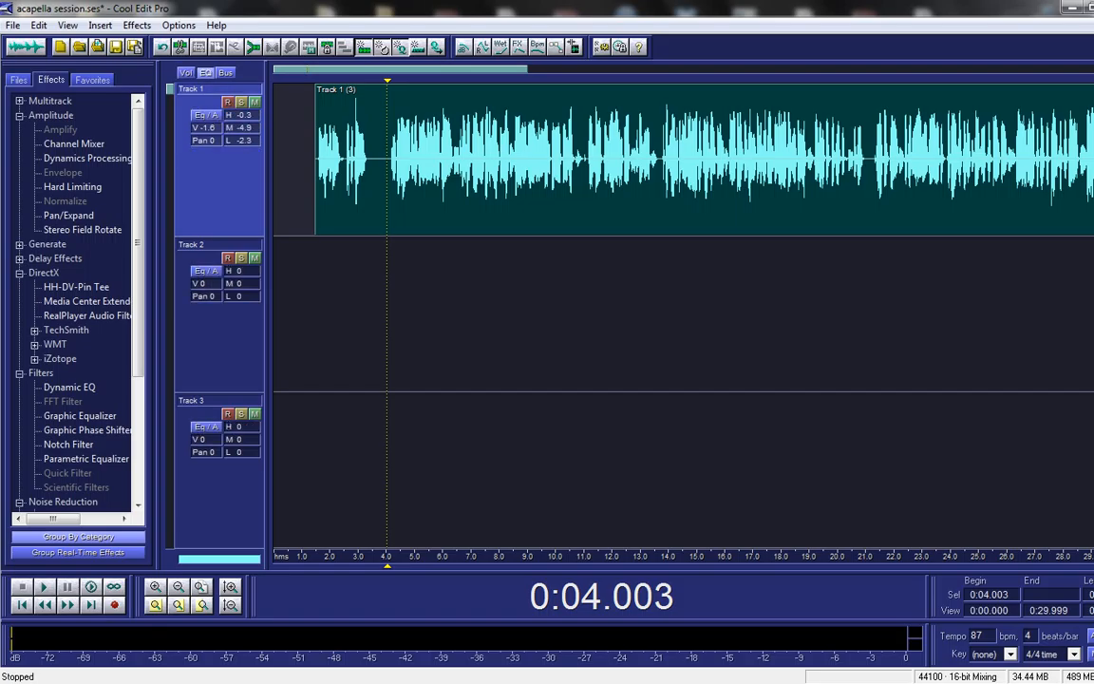
Step: Place the edit point around 3 to 4.3 seconds on Track 1 to find where the vocal begins
{"action": "left_click", "coordinate": [366, 181]}
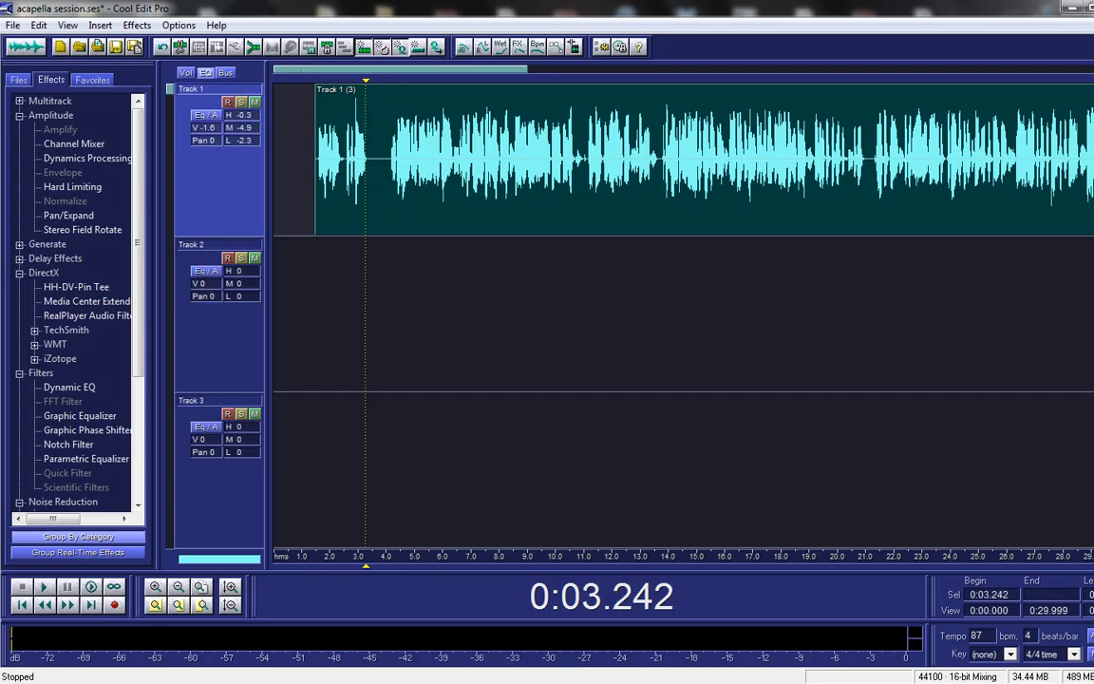
{"action": "left_click", "coordinate": [352, 190]}
{"action": "left_click", "coordinate": [358, 304]}
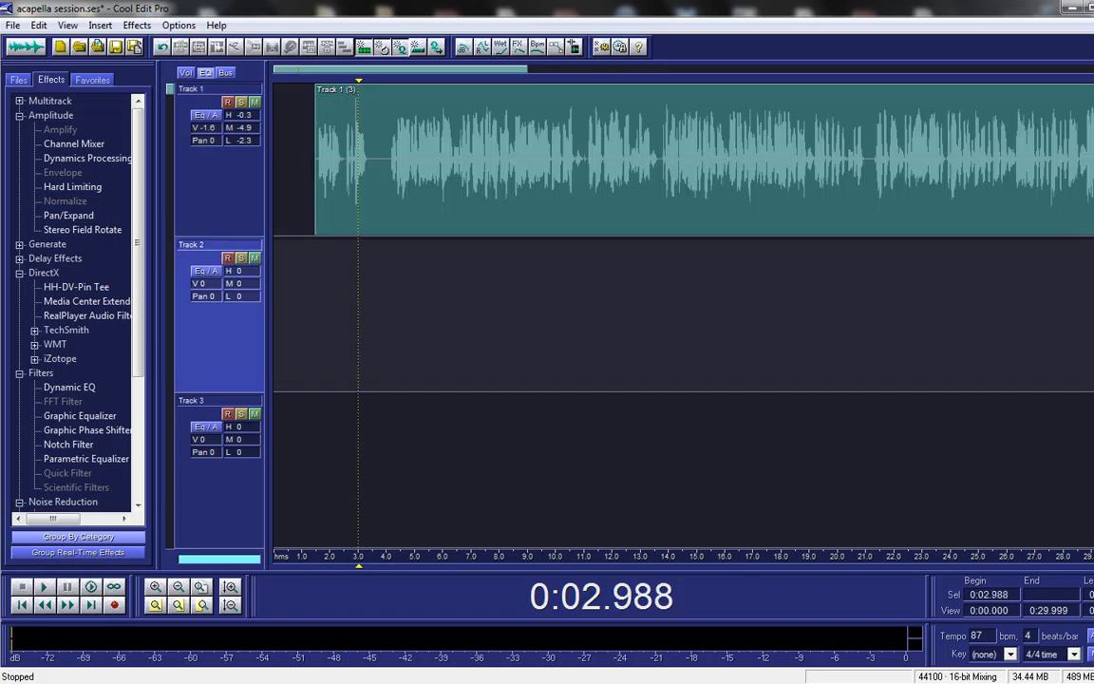
{"action": "left_click", "coordinate": [483, 190]}
{"action": "left_click", "coordinate": [396, 295]}
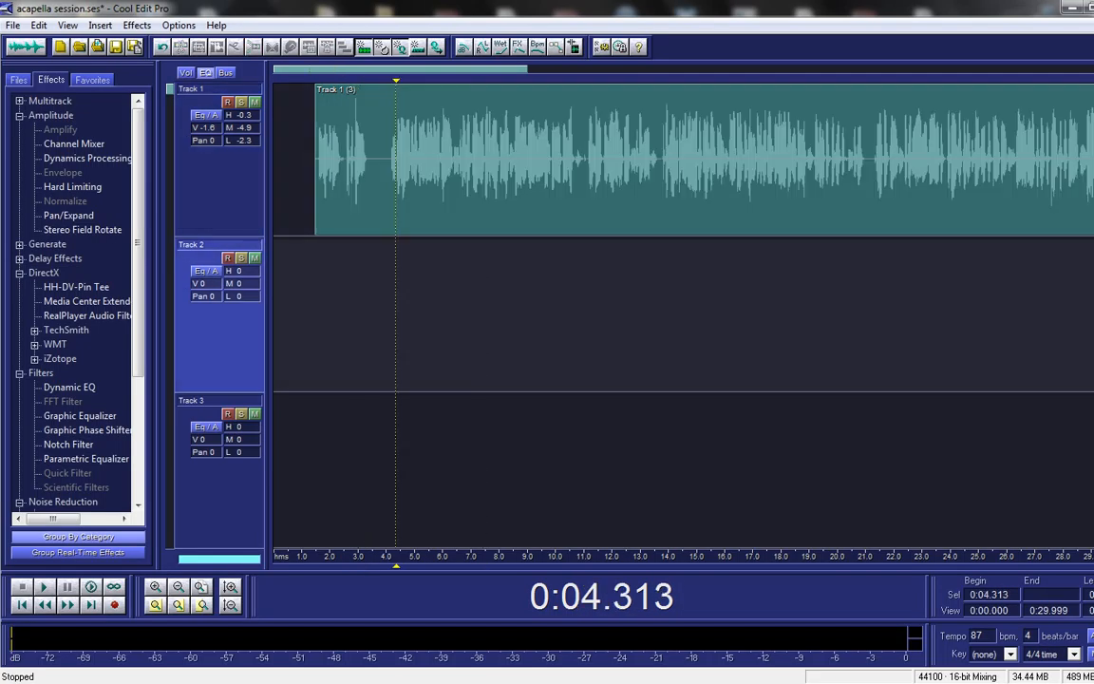
{"action": "left_click", "coordinate": [446, 304]}
{"action": "left_click", "coordinate": [568, 304]}
{"action": "left_click", "coordinate": [668, 304]}
{"action": "left_click", "coordinate": [389, 304]}
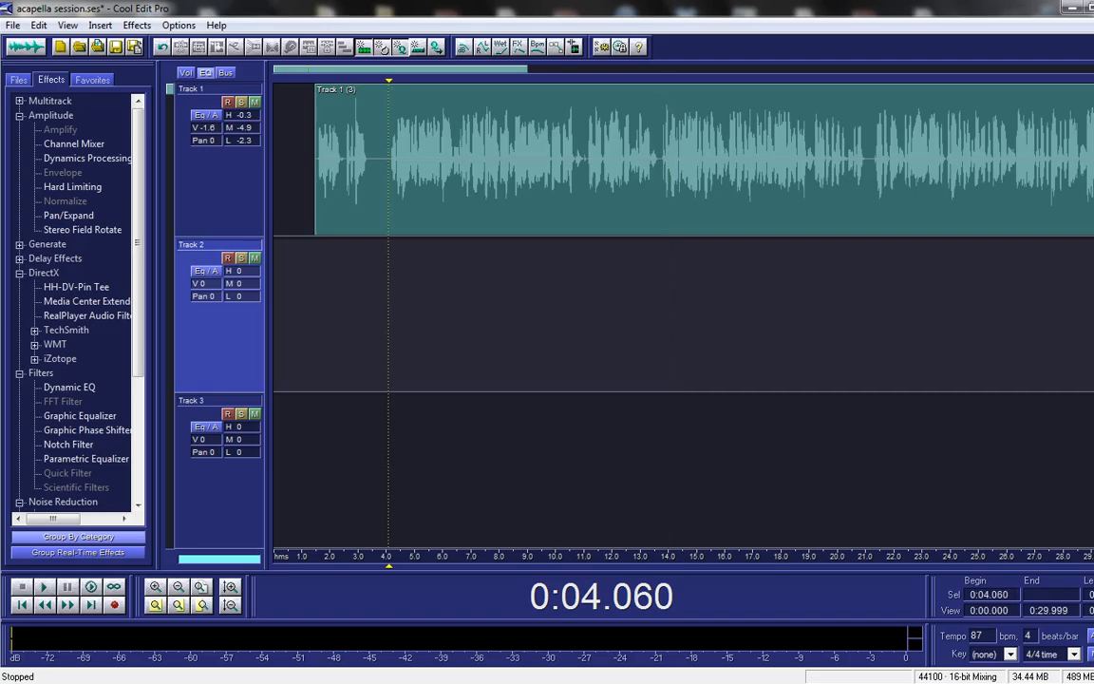
{"action": "left_click", "coordinate": [439, 304]}
Step: Clear the trial selections (3.073–7.020 s, 6.372–8.402 s) and set the edit point at 0:04.116 on Track 1
{"action": "left_click_drag", "start_coordinate": [471, 304], "coordinate": [360, 303]}
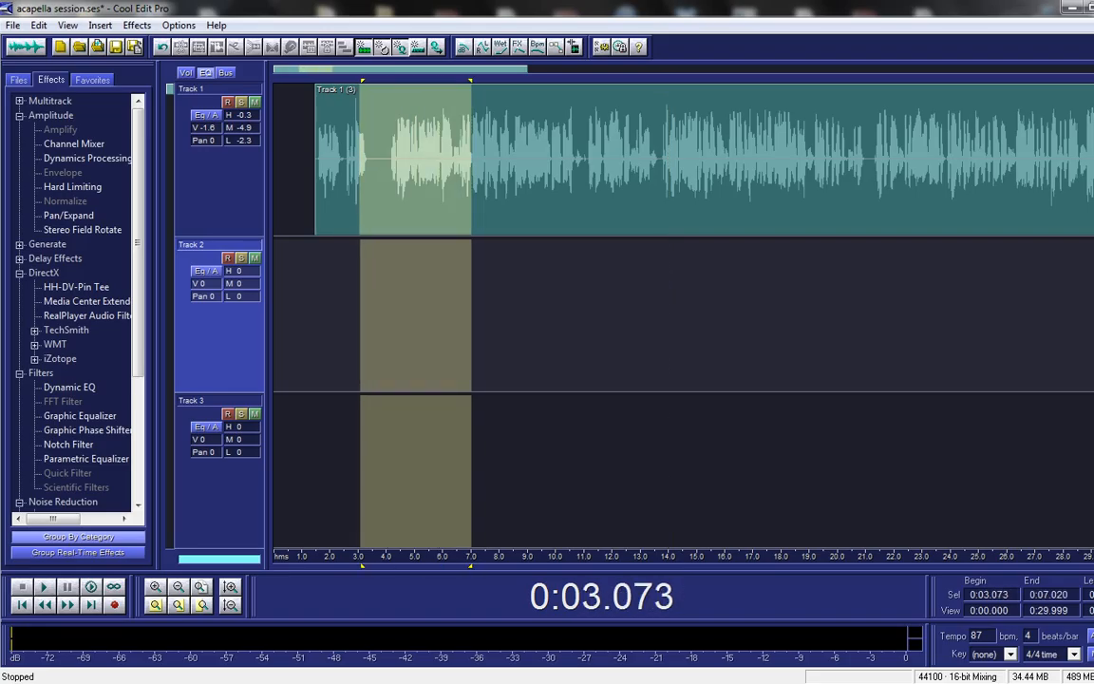
{"action": "left_click_drag", "start_coordinate": [285, 304], "coordinate": [406, 303]}
{"action": "left_click", "coordinate": [498, 304]}
{"action": "left_click", "coordinate": [499, 304]}
{"action": "left_click_drag", "start_coordinate": [510, 304], "coordinate": [453, 304]}
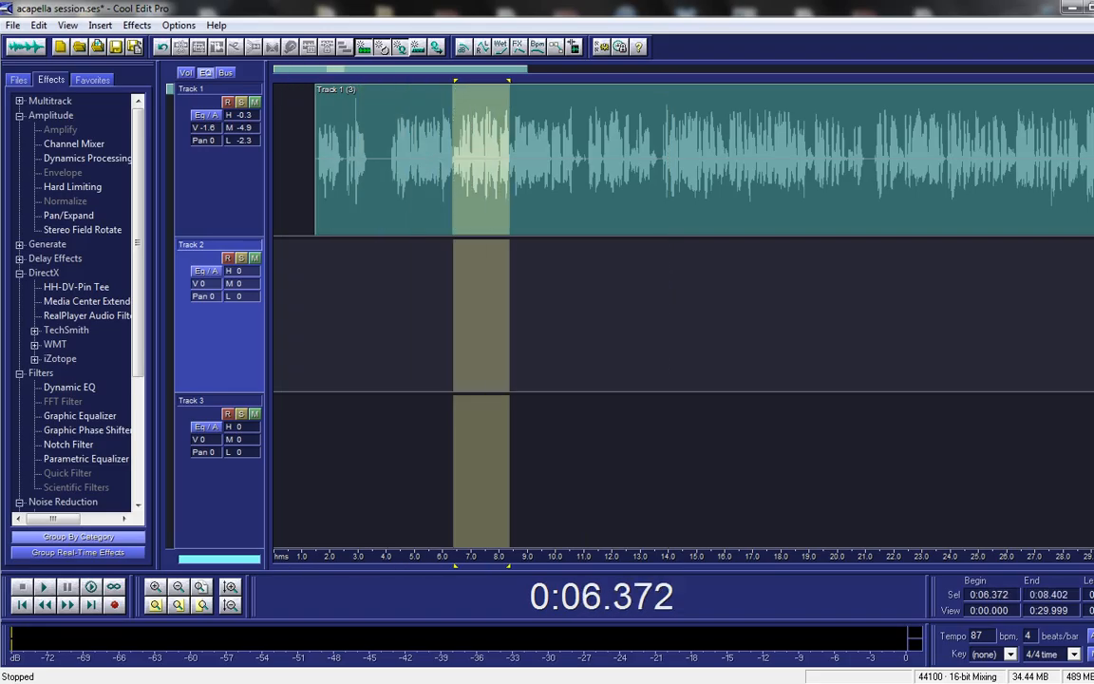
{"action": "left_click", "coordinate": [578, 304]}
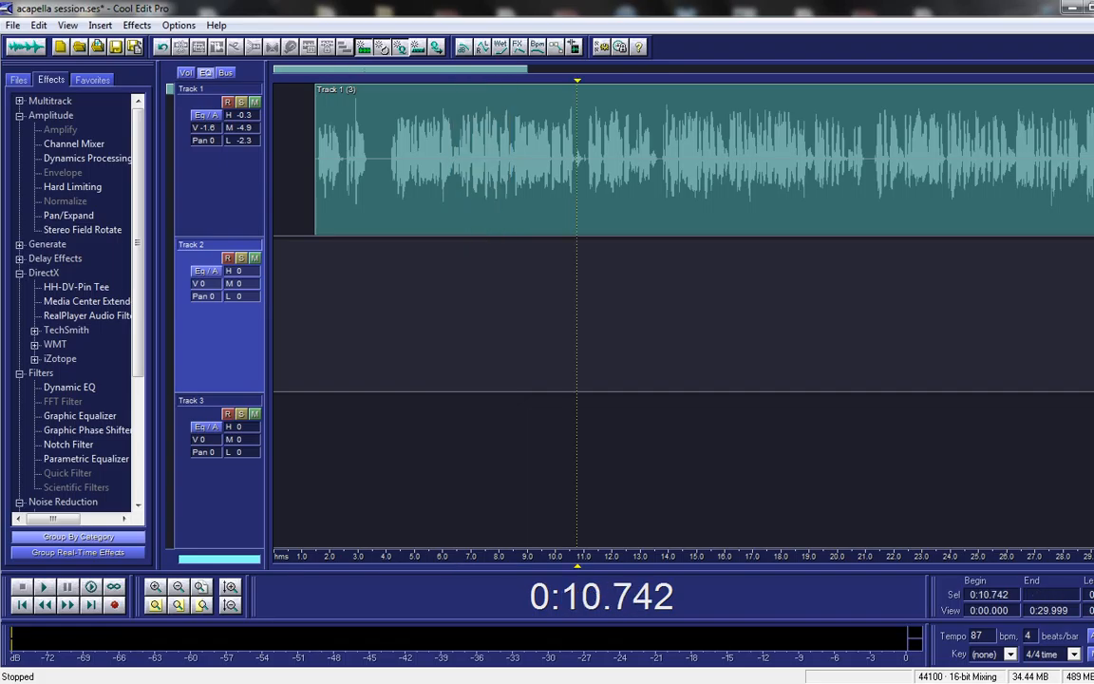
{"action": "left_click_drag", "start_coordinate": [399, 69], "coordinate": [426, 69]}
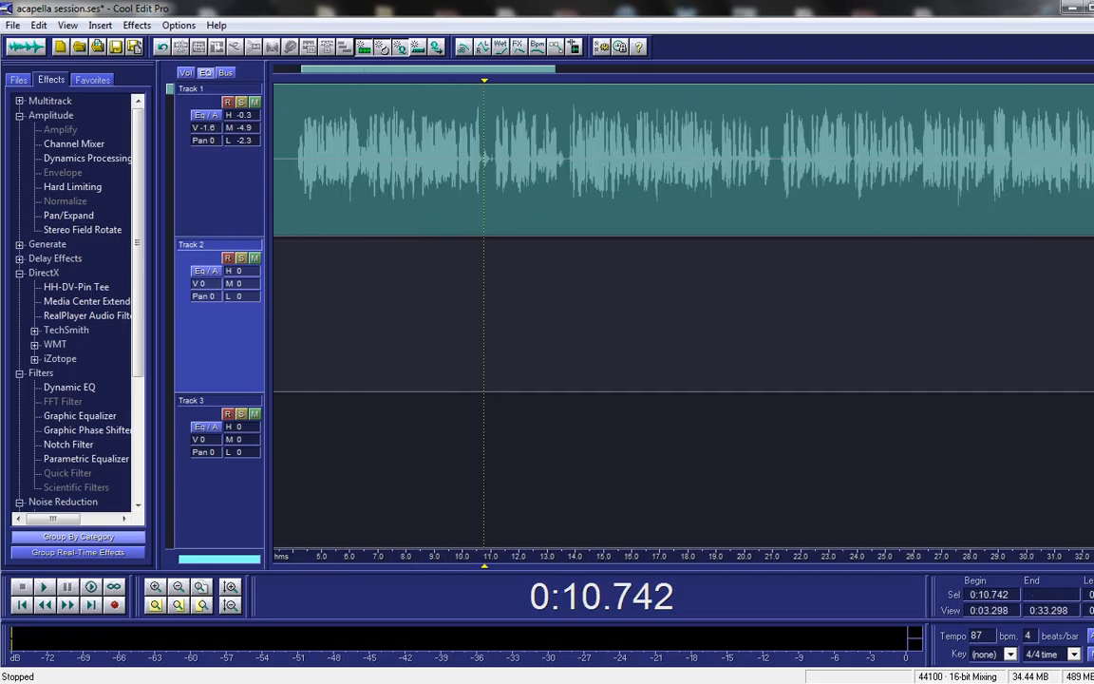
{"action": "left_click", "coordinate": [297, 161]}
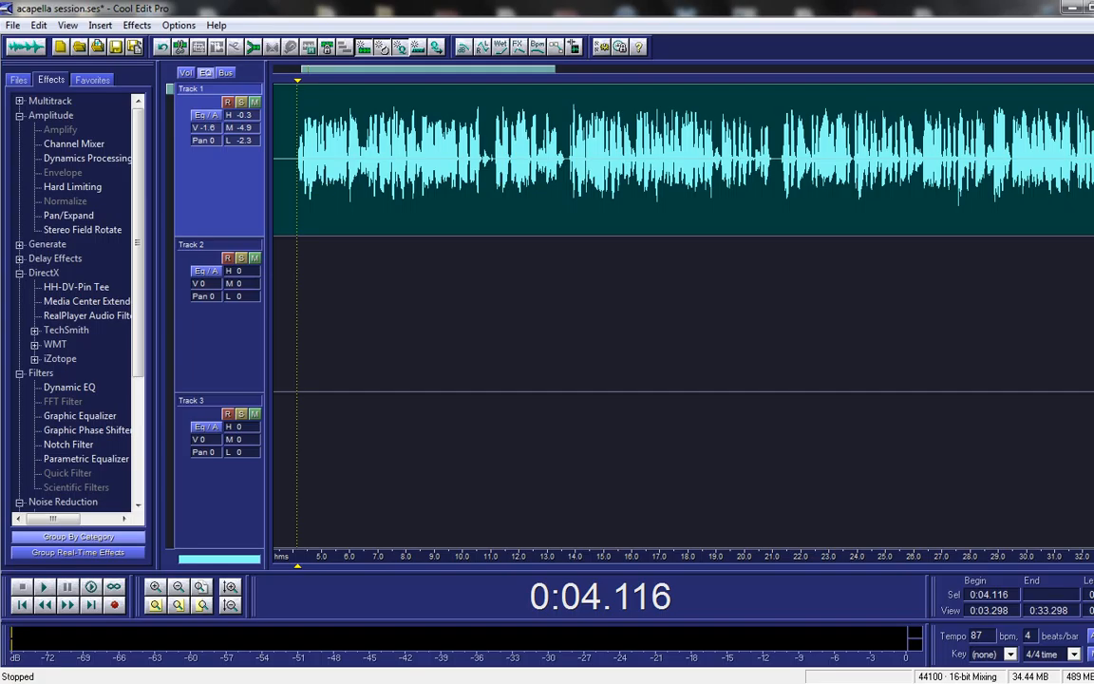
{"action": "double_click", "coordinate": [328, 161]}
{"action": "double_click", "coordinate": [328, 161]}
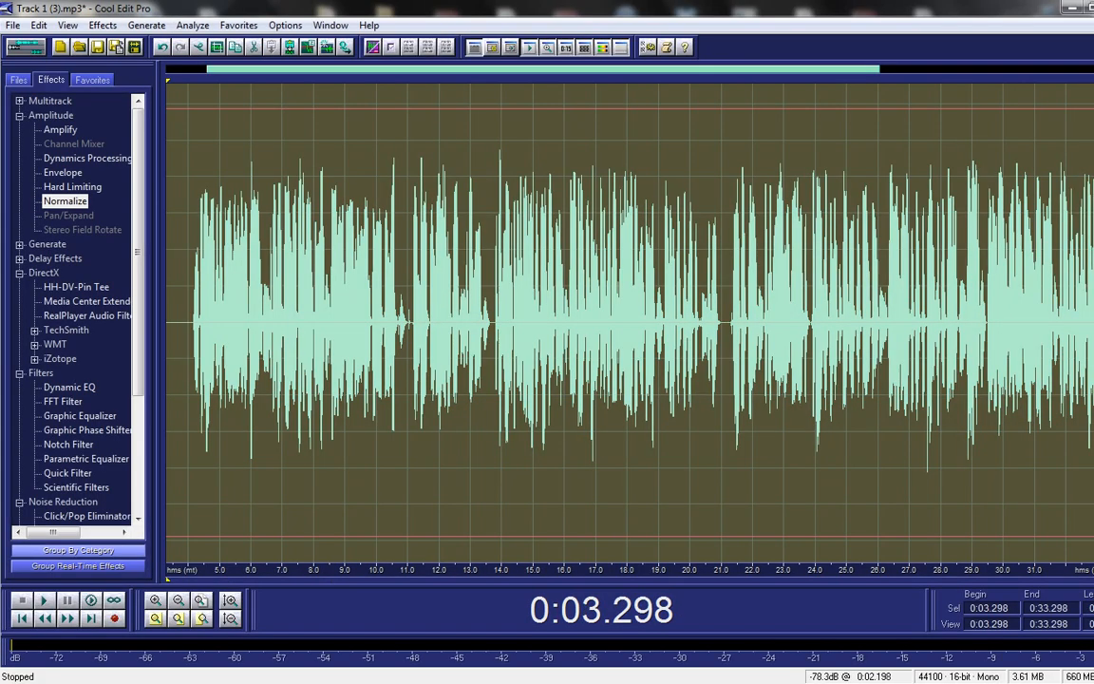
{"action": "key", "text": "F12"}
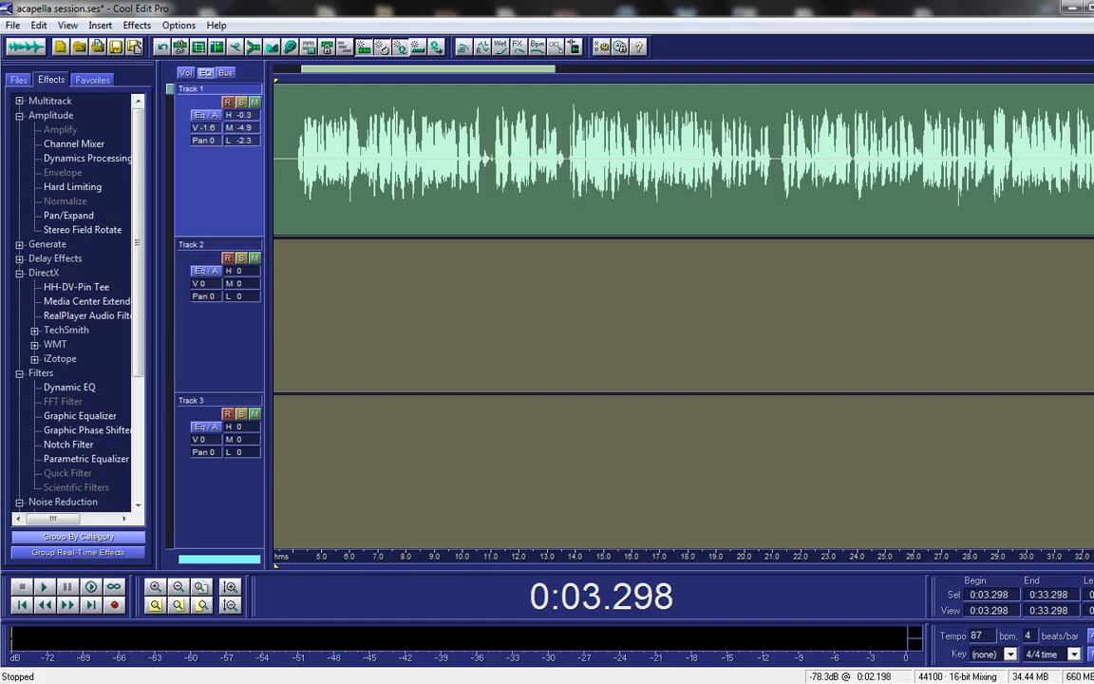
{"action": "left_click", "coordinate": [292, 162]}
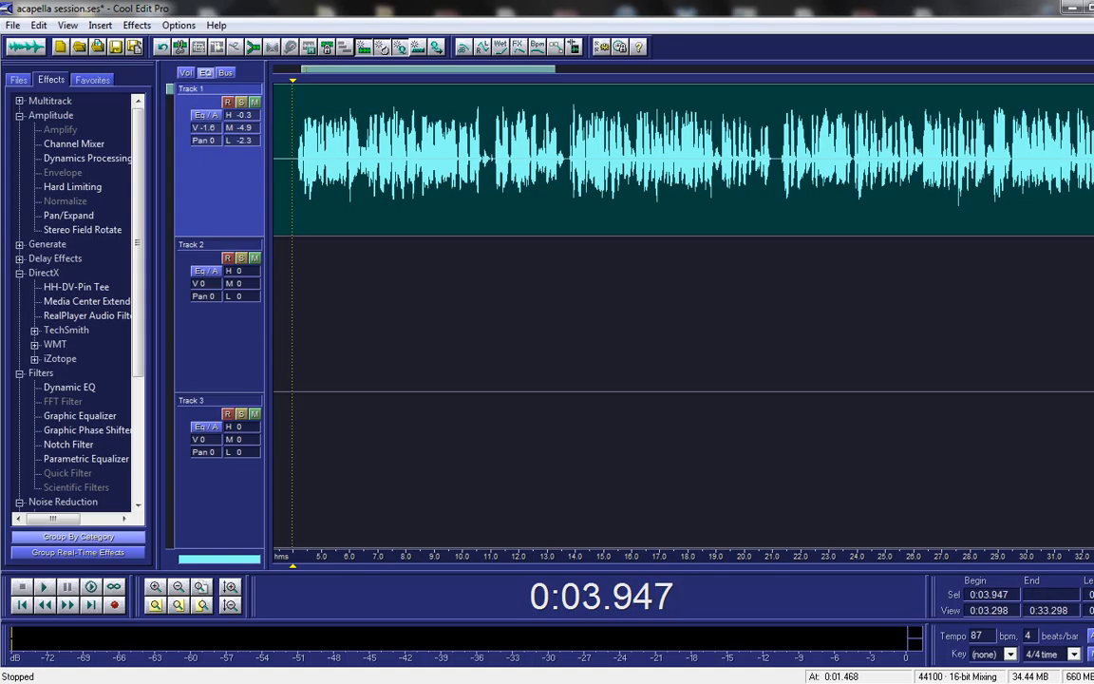
{"action": "left_click", "coordinate": [298, 162]}
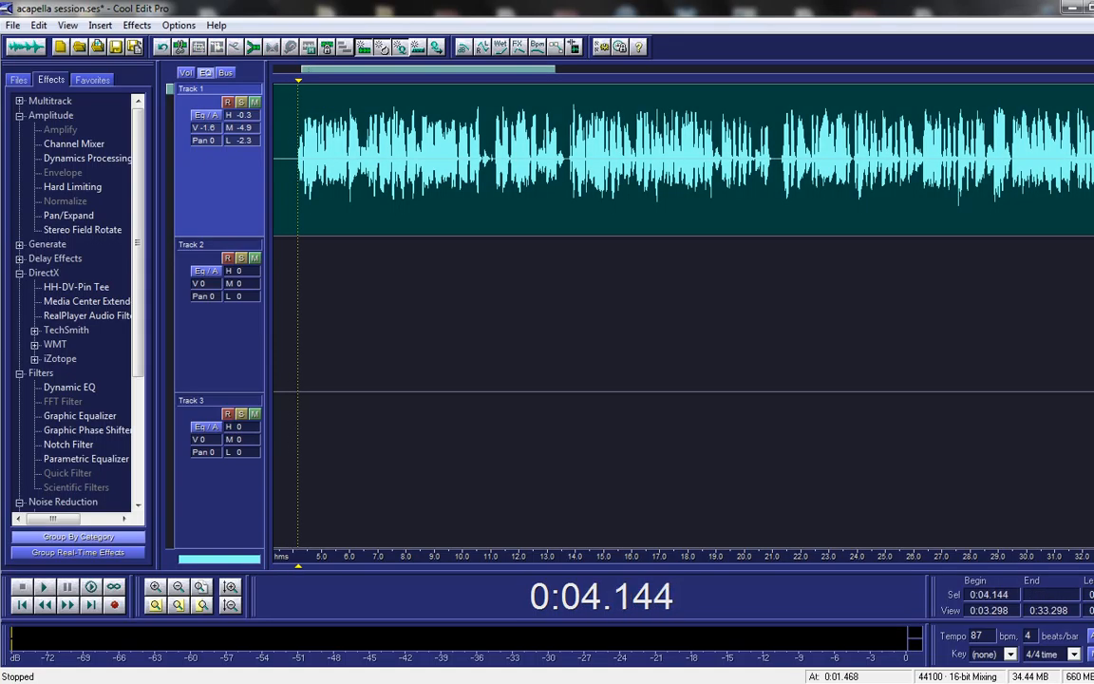
{"action": "double_click", "coordinate": [296, 162]}
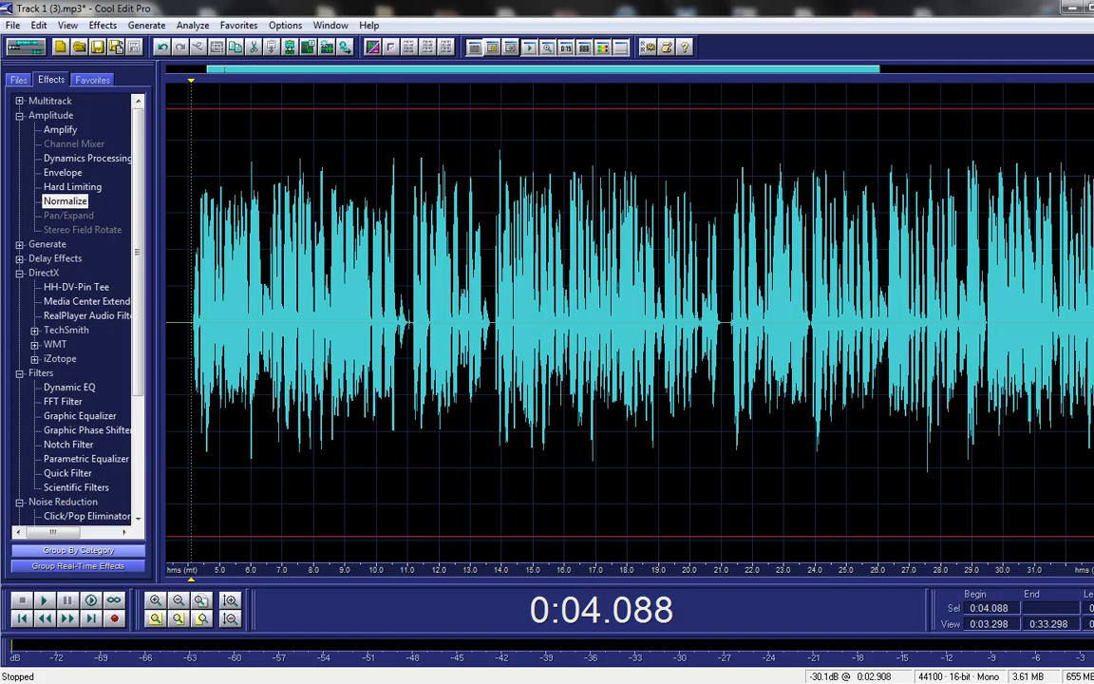
{"action": "left_click", "coordinate": [26, 46]}
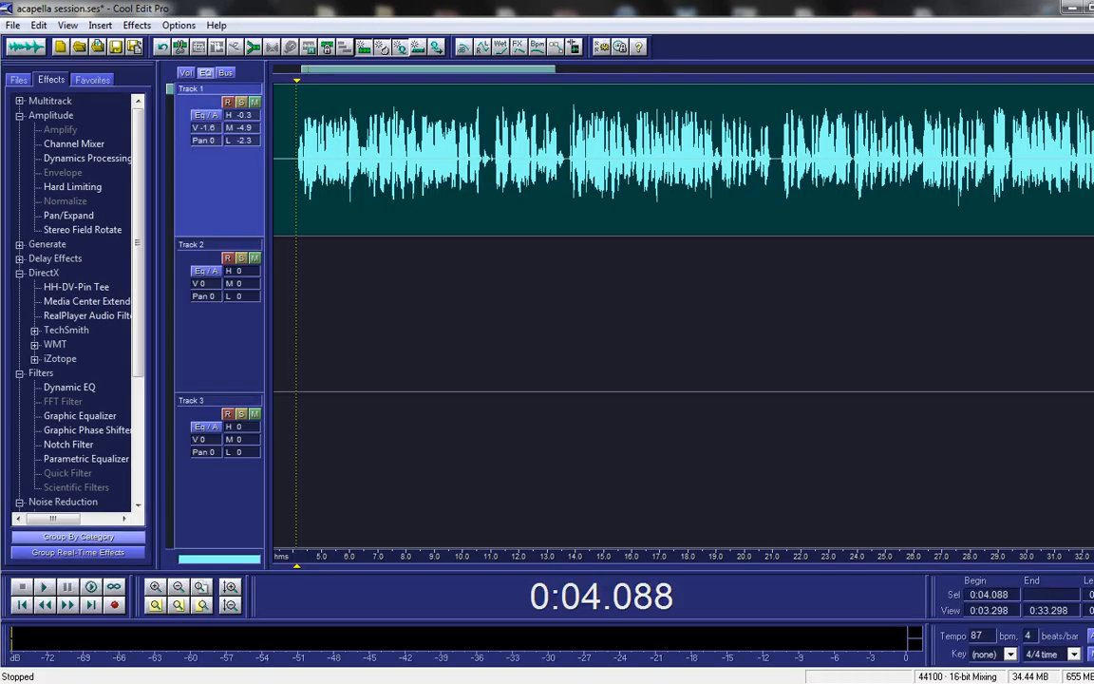
{"action": "left_click_drag", "start_coordinate": [428, 69], "coordinate": [399, 69]}
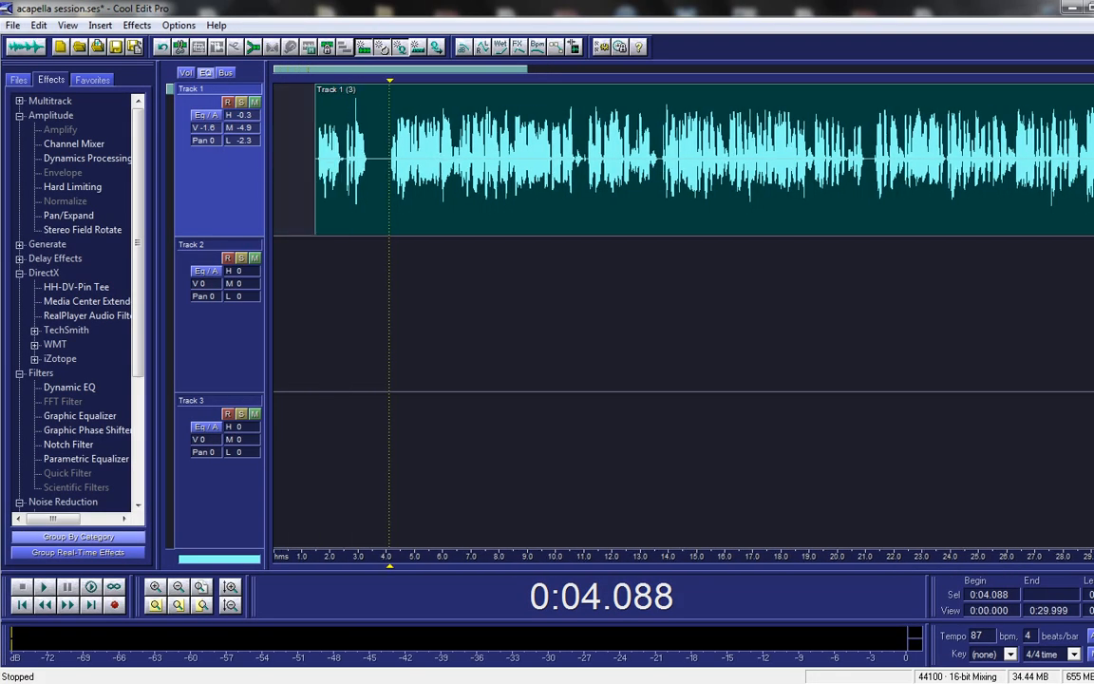
{"action": "left_click", "coordinate": [376, 161]}
{"action": "left_click", "coordinate": [367, 161]}
{"action": "left_click", "coordinate": [385, 162]}
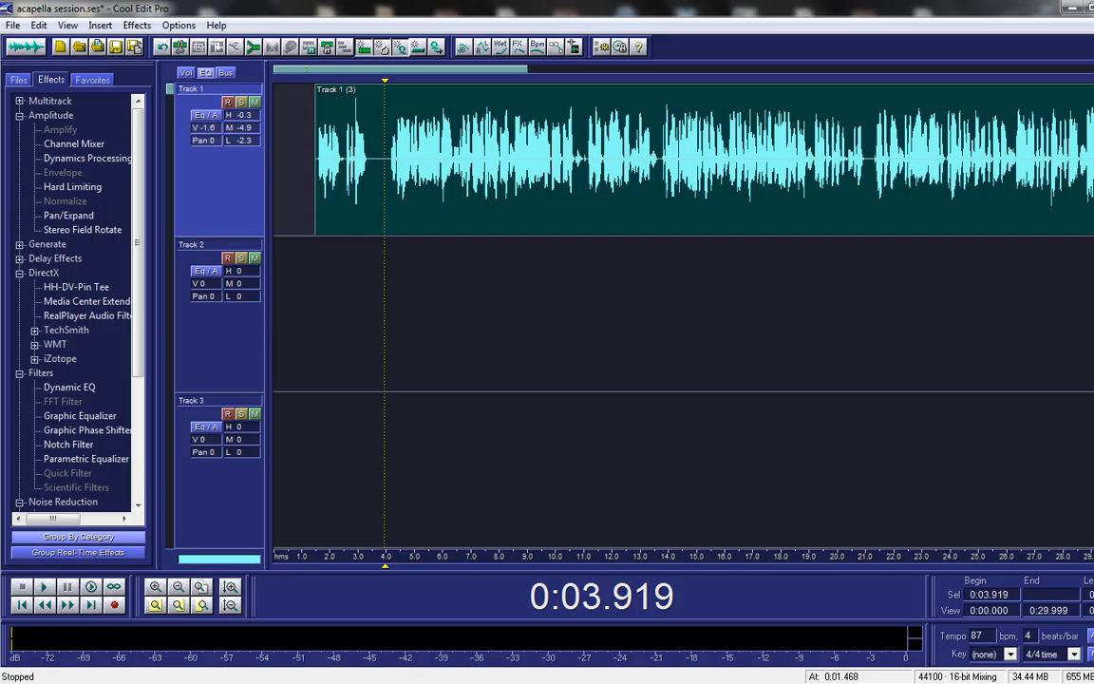
{"action": "double_click", "coordinate": [384, 159]}
{"action": "double_click", "coordinate": [384, 158]}
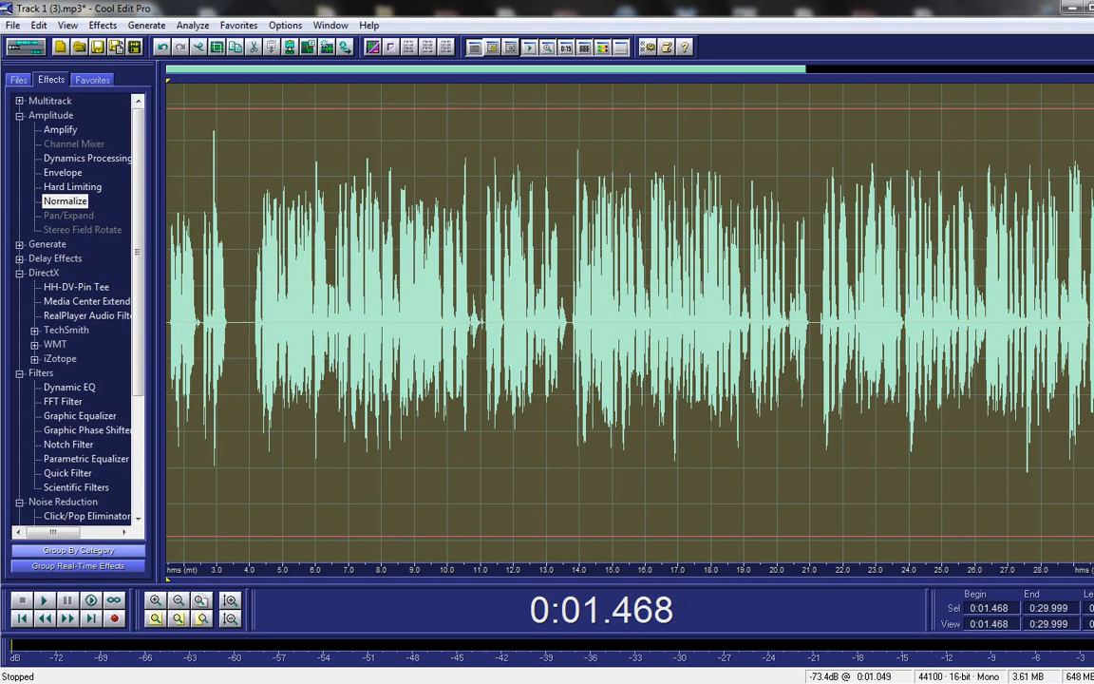
{"action": "key", "text": "F12"}
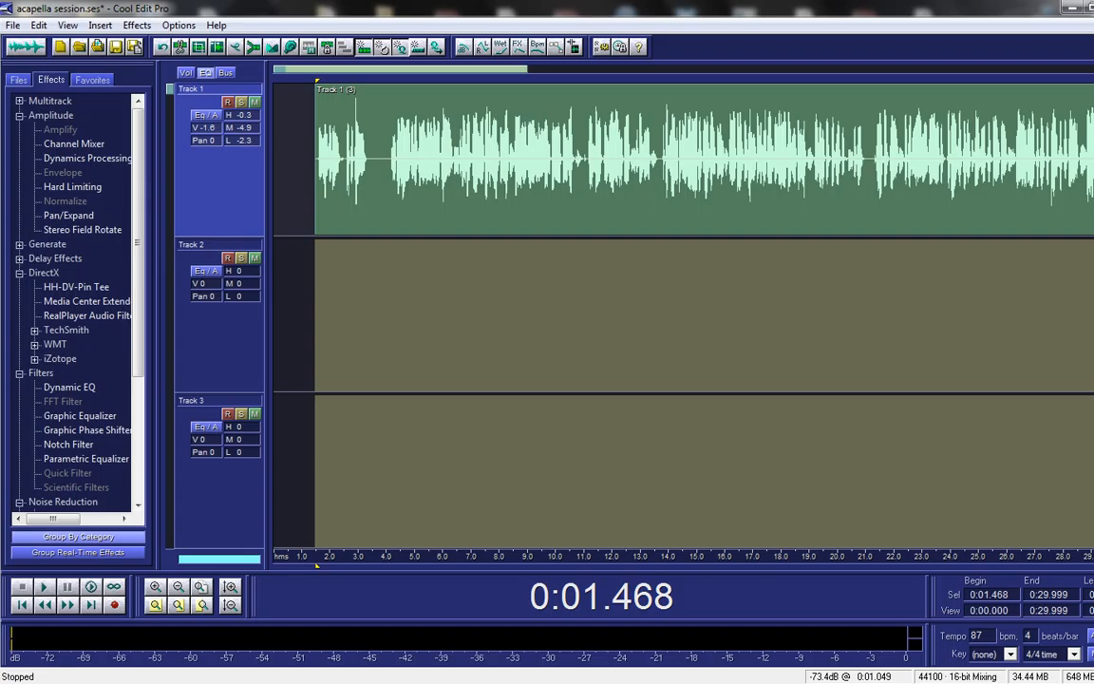
{"action": "left_click", "coordinate": [426, 159]}
{"action": "key", "text": "F12"}
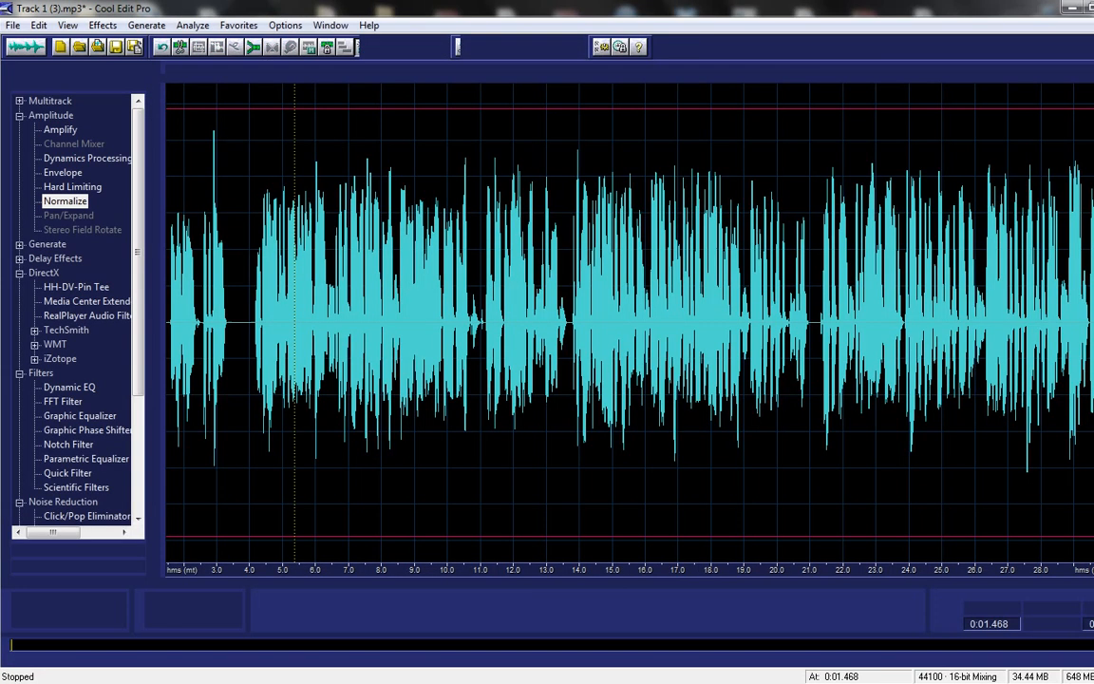
{"action": "key", "text": "ctrl+a"}
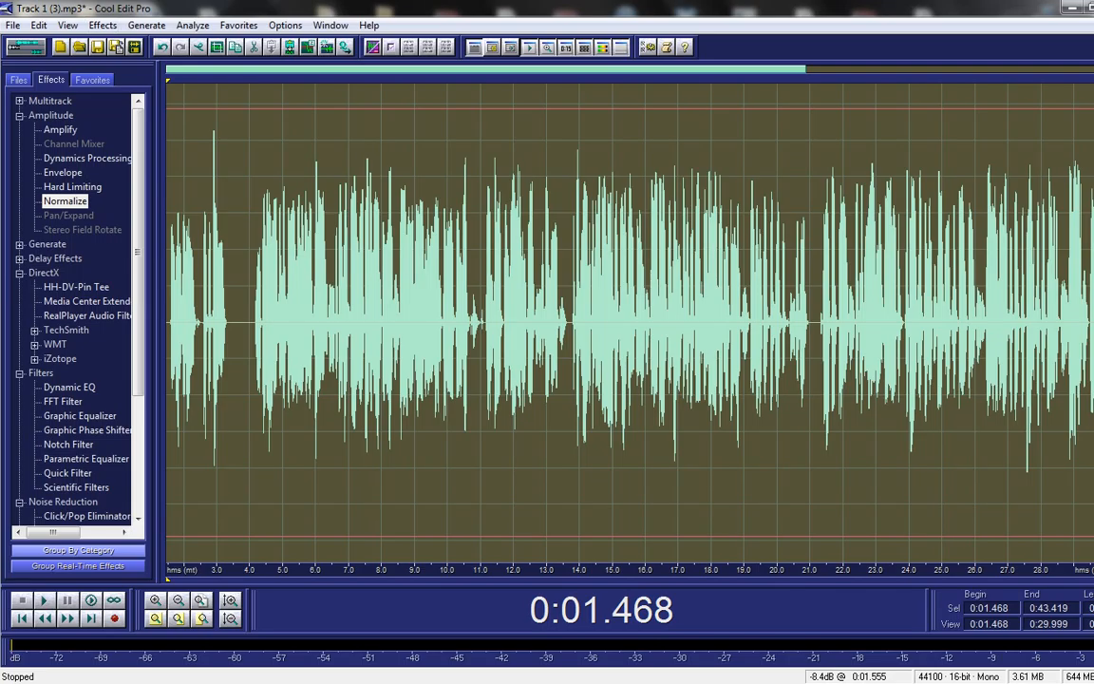
{"action": "key", "text": "F12"}
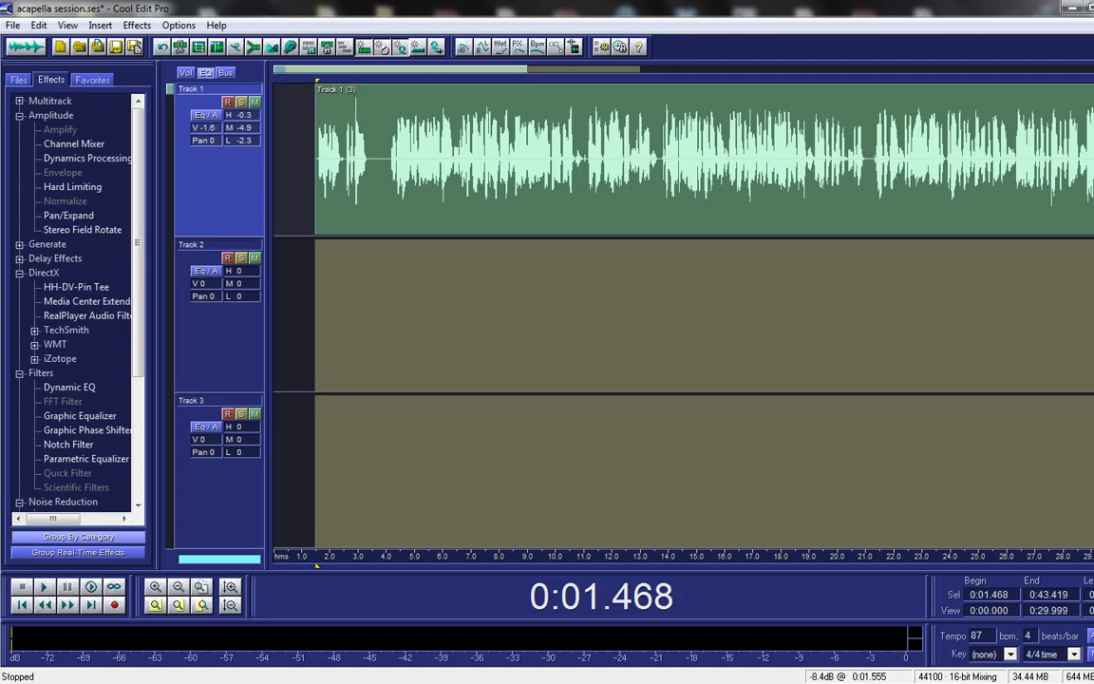
Step: Slide Track 1's vocal clip left to start at 0:00.000 and check its end in the waveform view
{"action": "left_click_drag", "start_coordinate": [664, 158], "coordinate": [623, 159]}
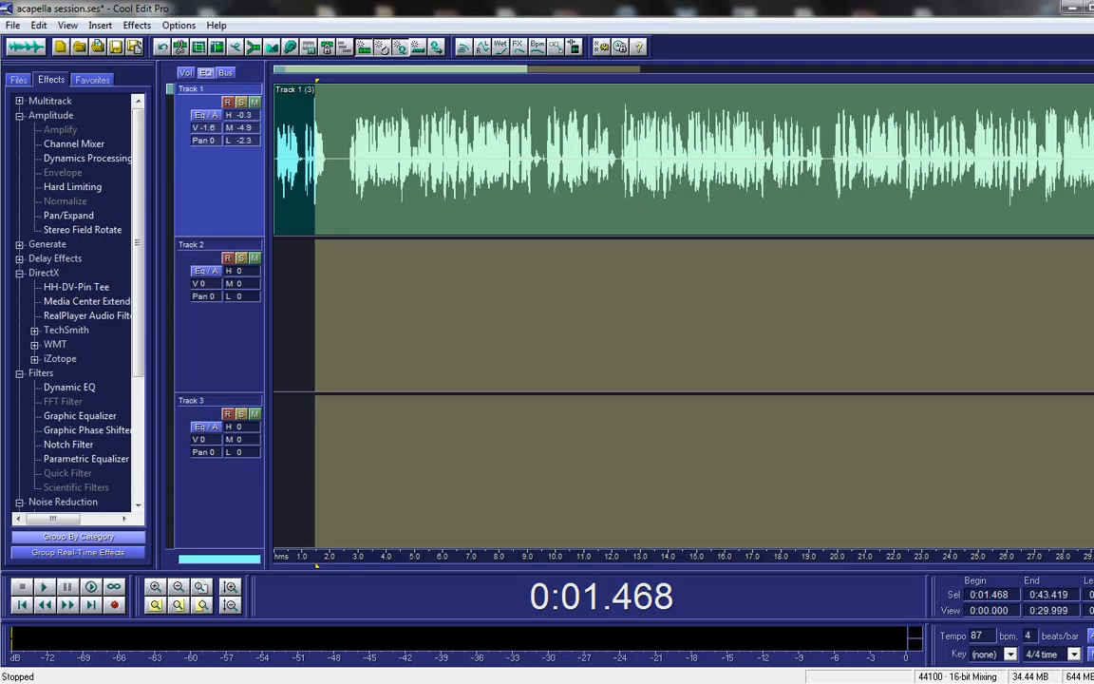
{"action": "key", "text": "End"}
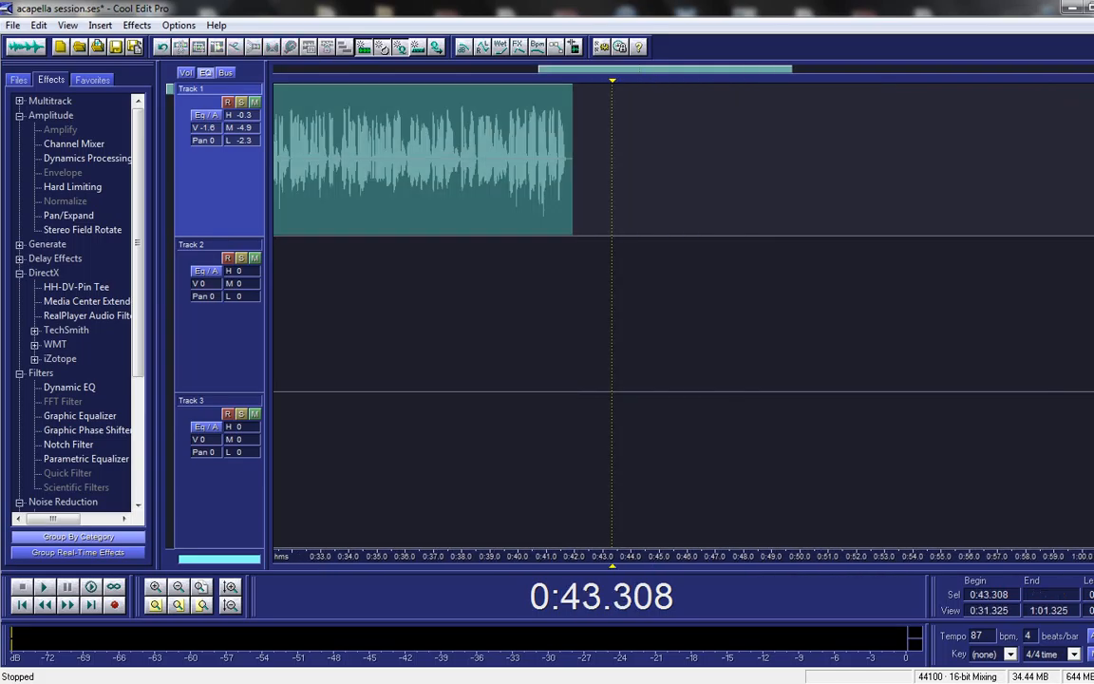
{"action": "key", "text": "F12"}
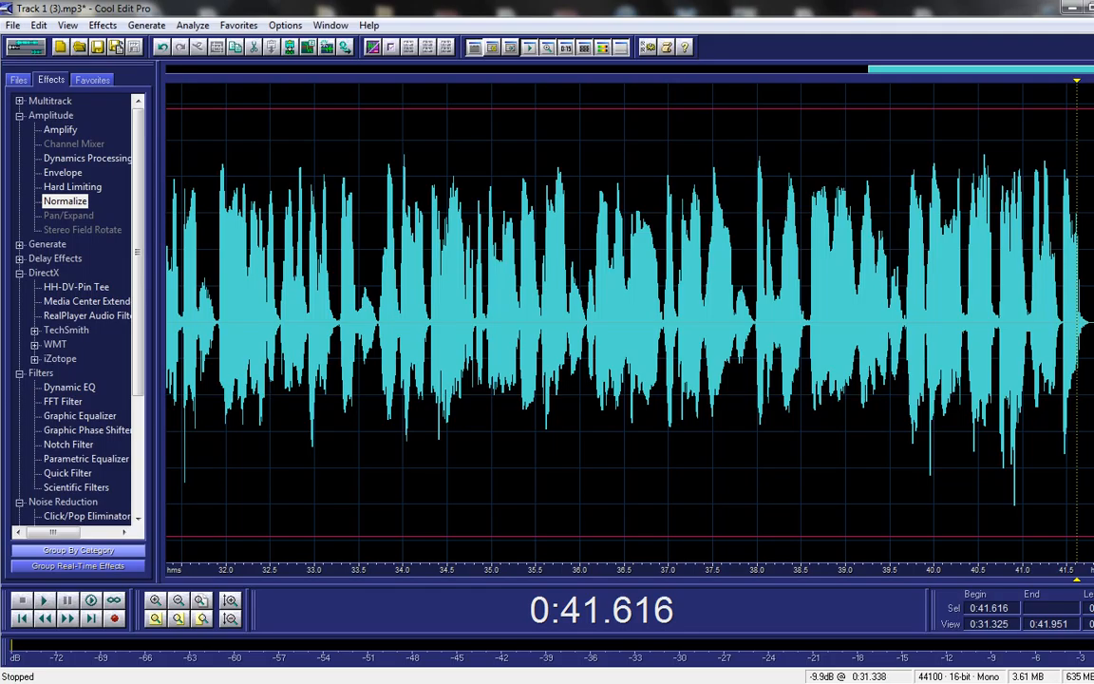
{"action": "key", "text": "F12"}
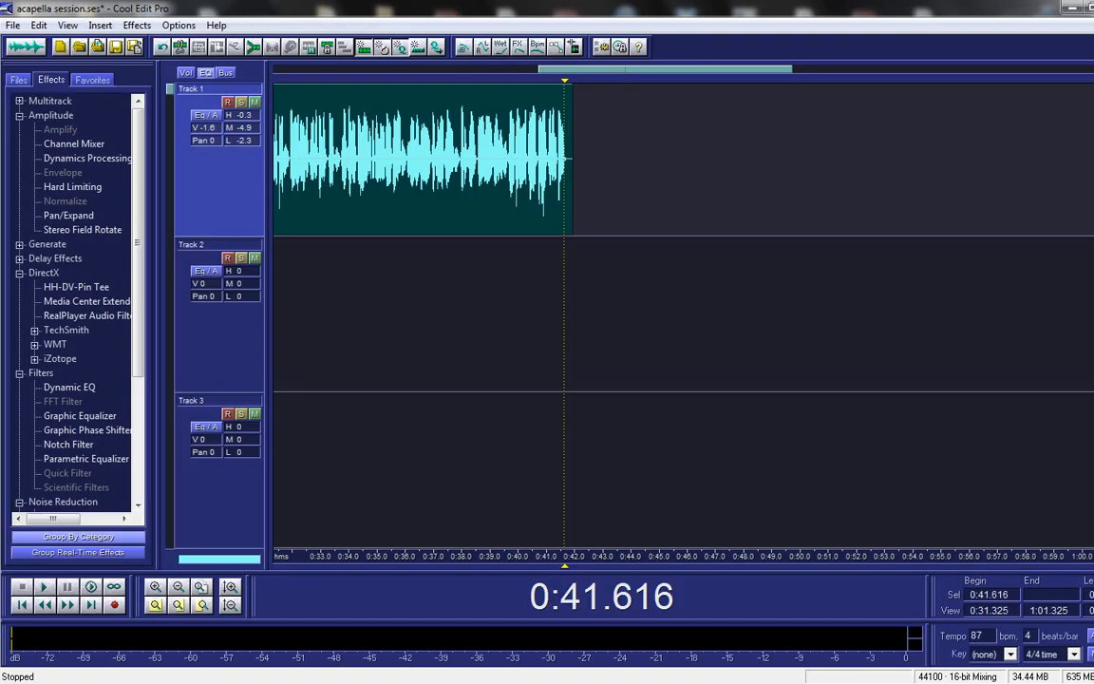
Step: Nudge the edit point around the clip's end, comparing in waveform view, then select the vocal clip
{"action": "key", "text": "Left"}
{"action": "key", "text": "Left"}
{"action": "key", "text": "Left"}
{"action": "key", "text": "Left"}
{"action": "key", "text": "Left"}
{"action": "key", "text": "Left"}
{"action": "key", "text": "Left"}
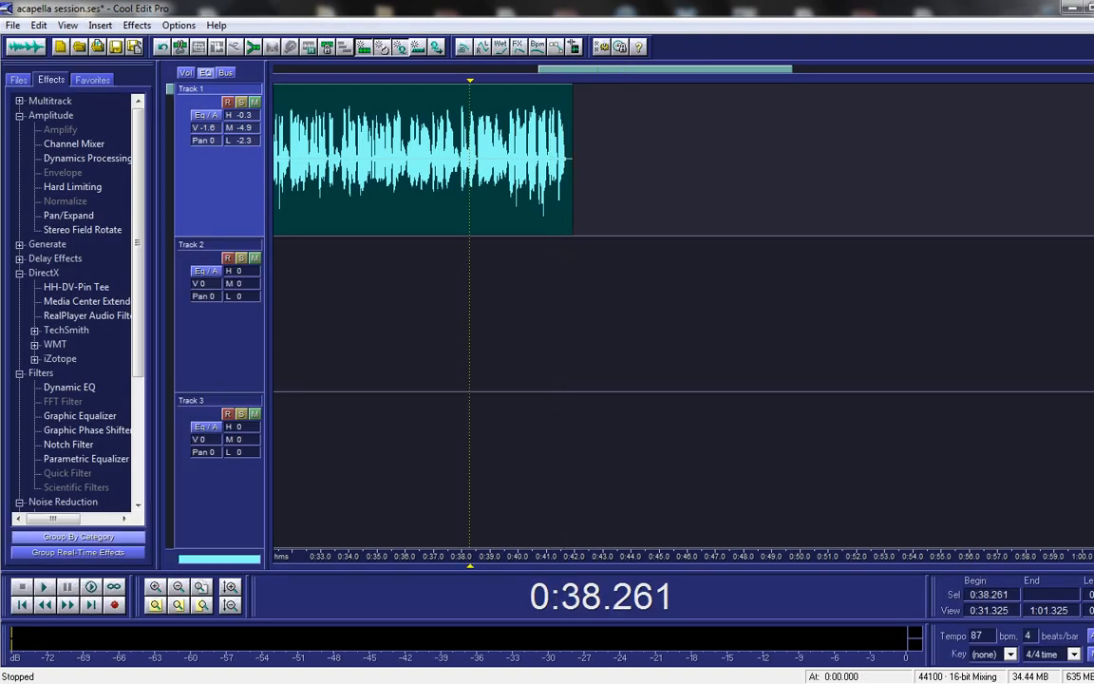
{"action": "key", "text": "F12"}
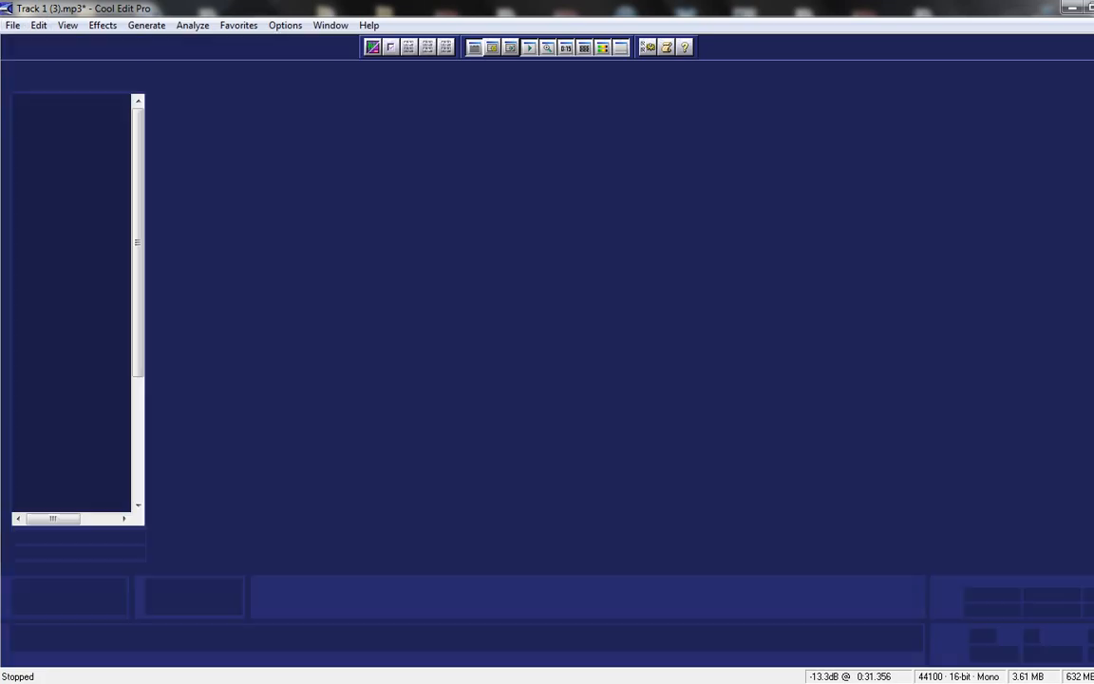
{"action": "key", "text": "F12"}
{"action": "key", "text": "Right"}
{"action": "key", "text": "Right"}
{"action": "key", "text": "Right"}
{"action": "key", "text": "Right"}
{"action": "key", "text": "Right"}
{"action": "key", "text": "Right"}
{"action": "key", "text": "Right"}
{"action": "key", "text": "Right"}
{"action": "left_click", "coordinate": [568, 159]}
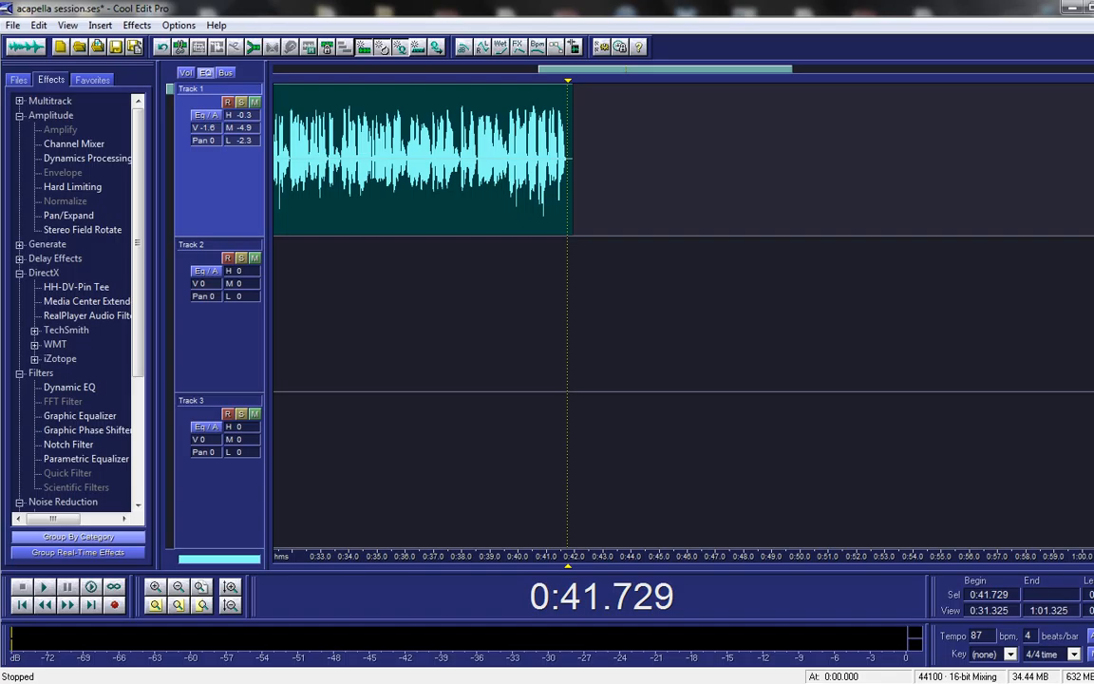
{"action": "left_click", "coordinate": [501, 159]}
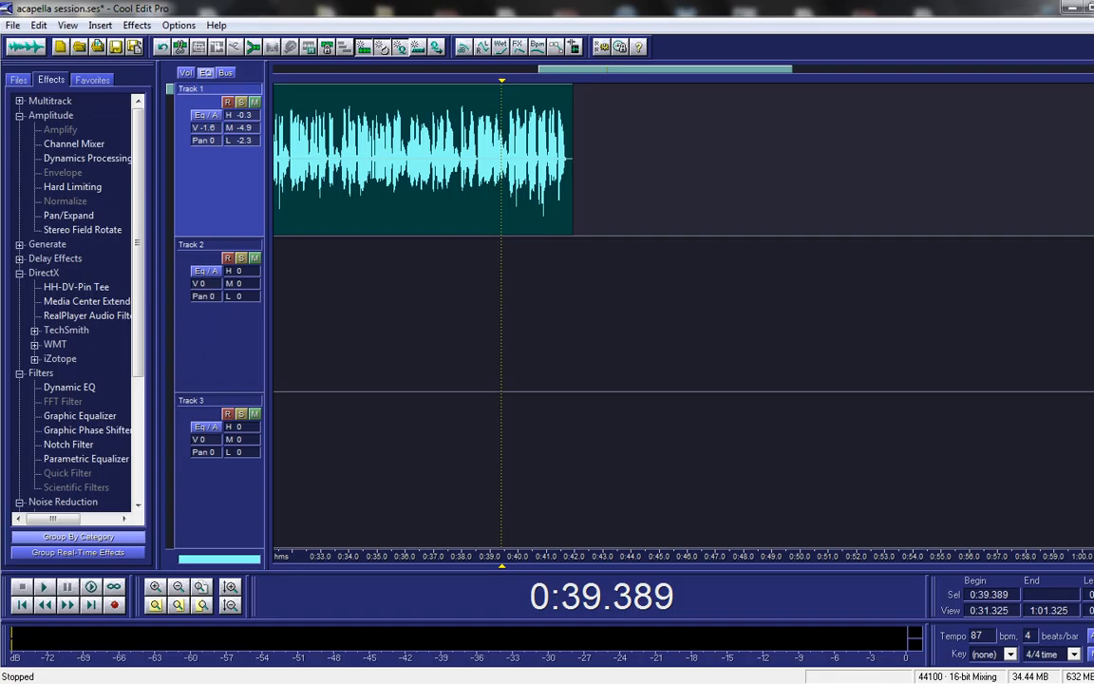
{"action": "left_click_drag", "start_coordinate": [657, 69], "coordinate": [392, 69]}
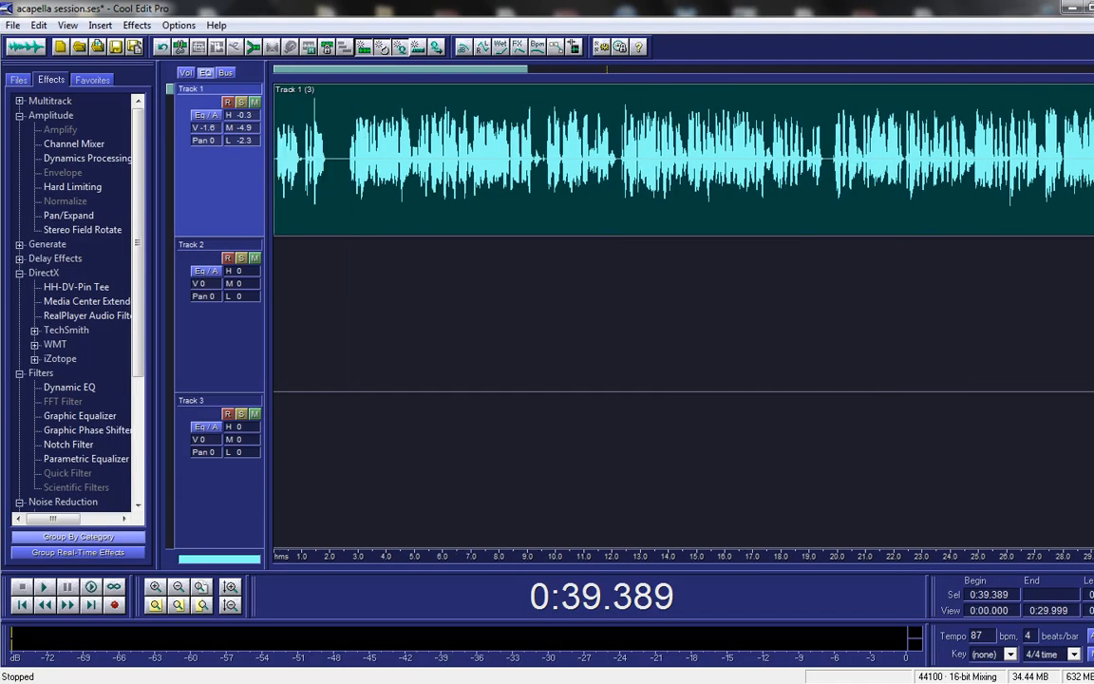
{"action": "left_click", "coordinate": [388, 156]}
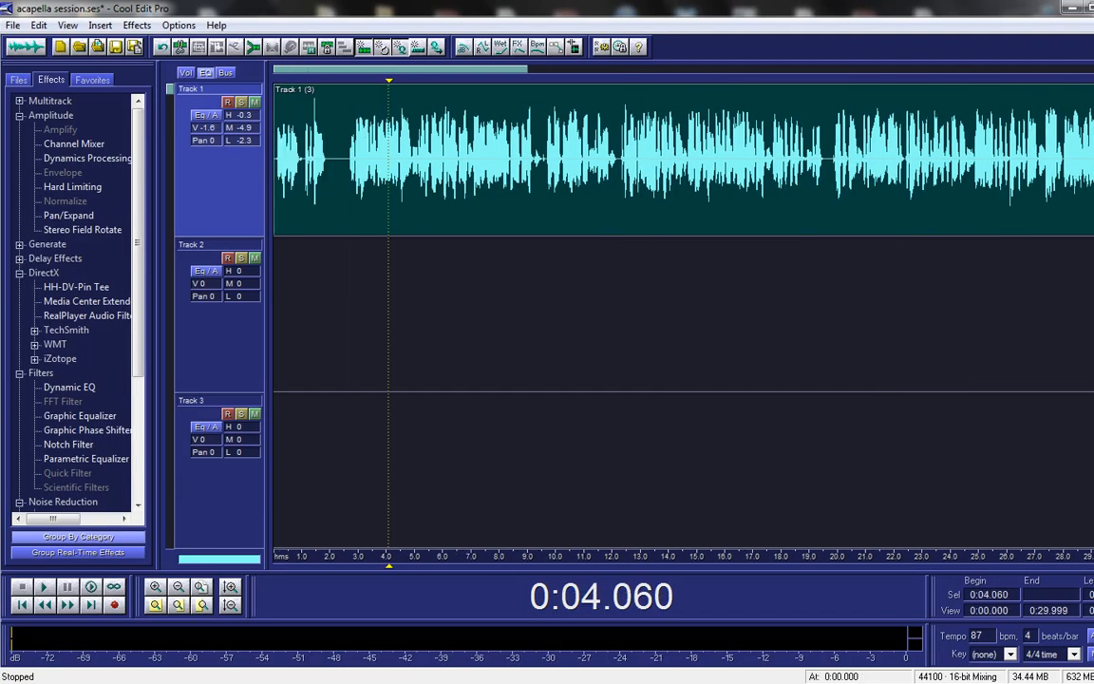